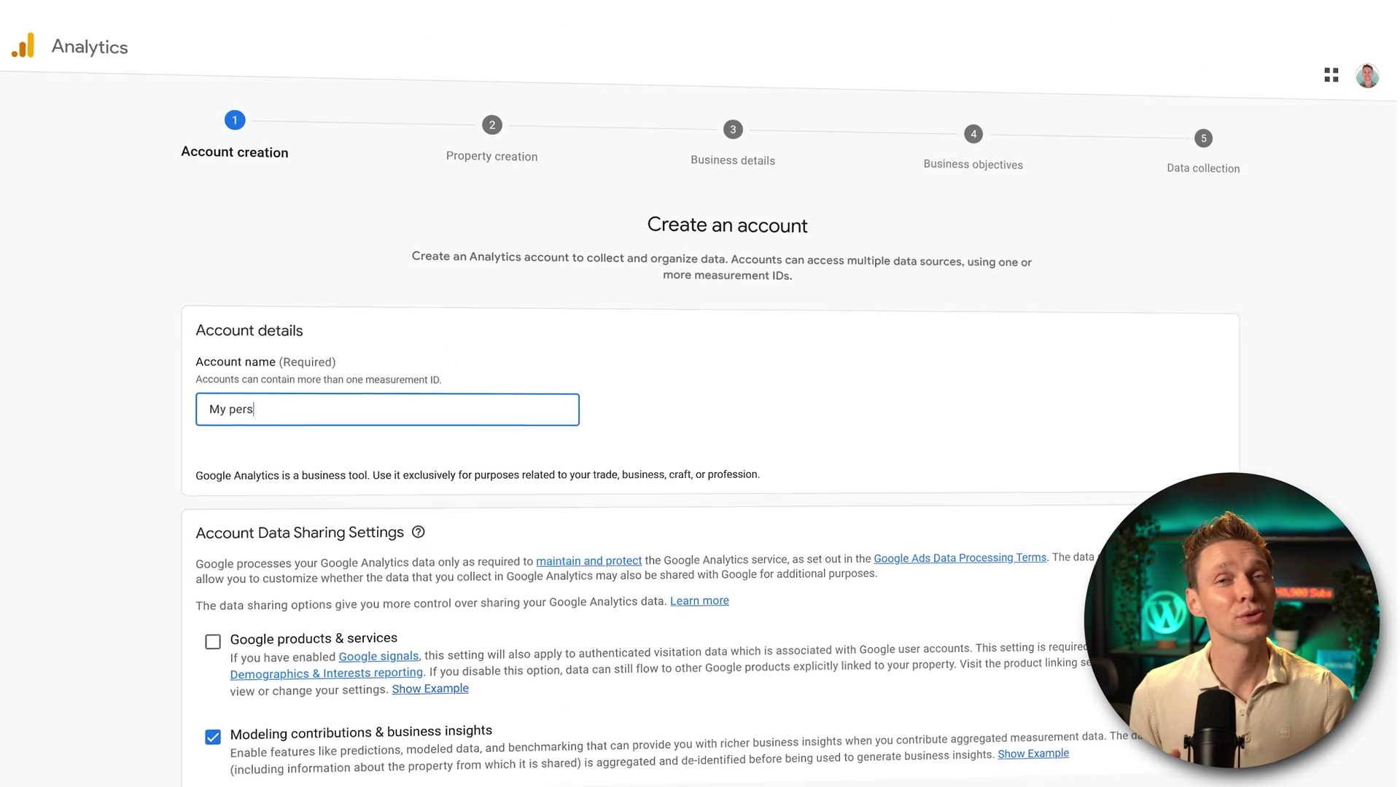
- Load google.com/analytics in Firefox to reach the Google Analytics marketing page
{"action": "type", "text": "nal webs"}
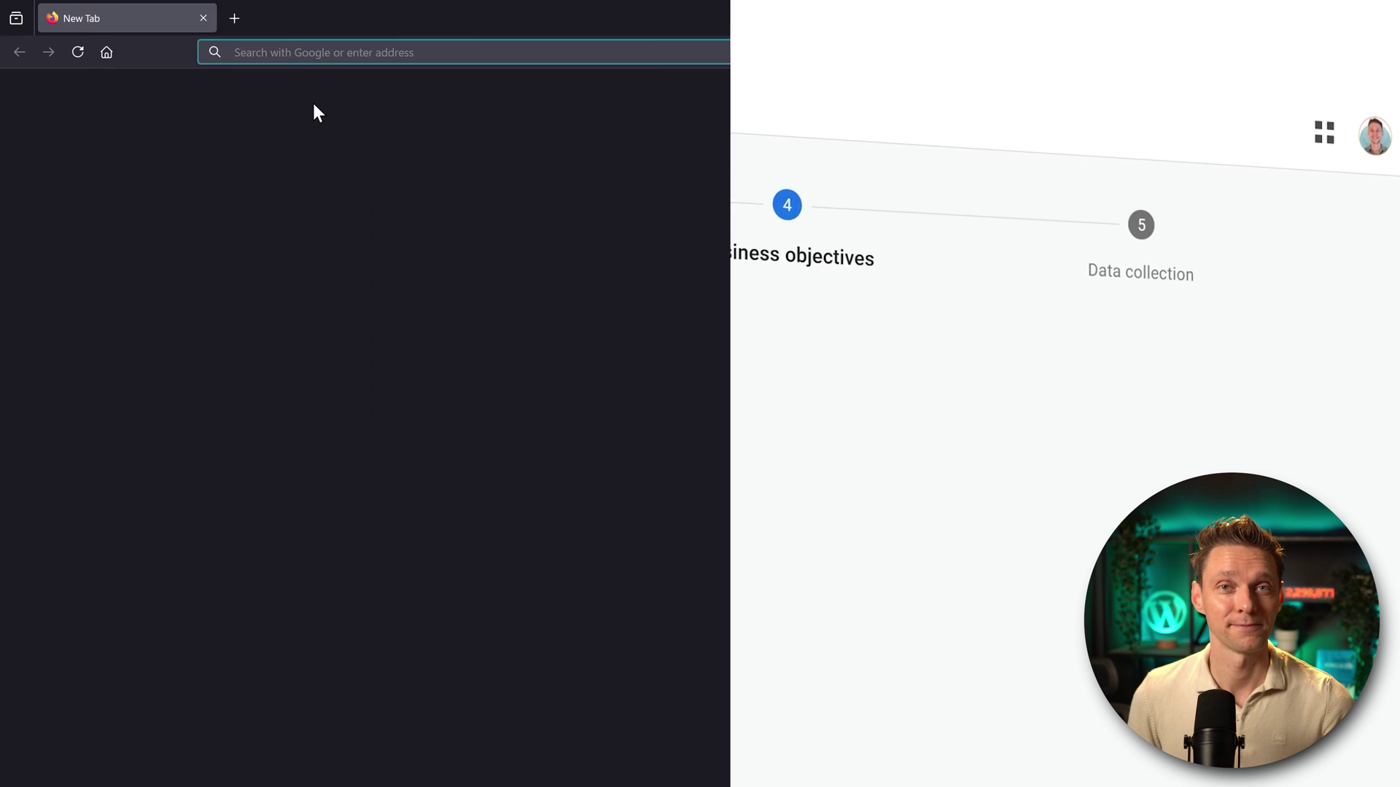
{"action": "type", "text": "google.com/"}
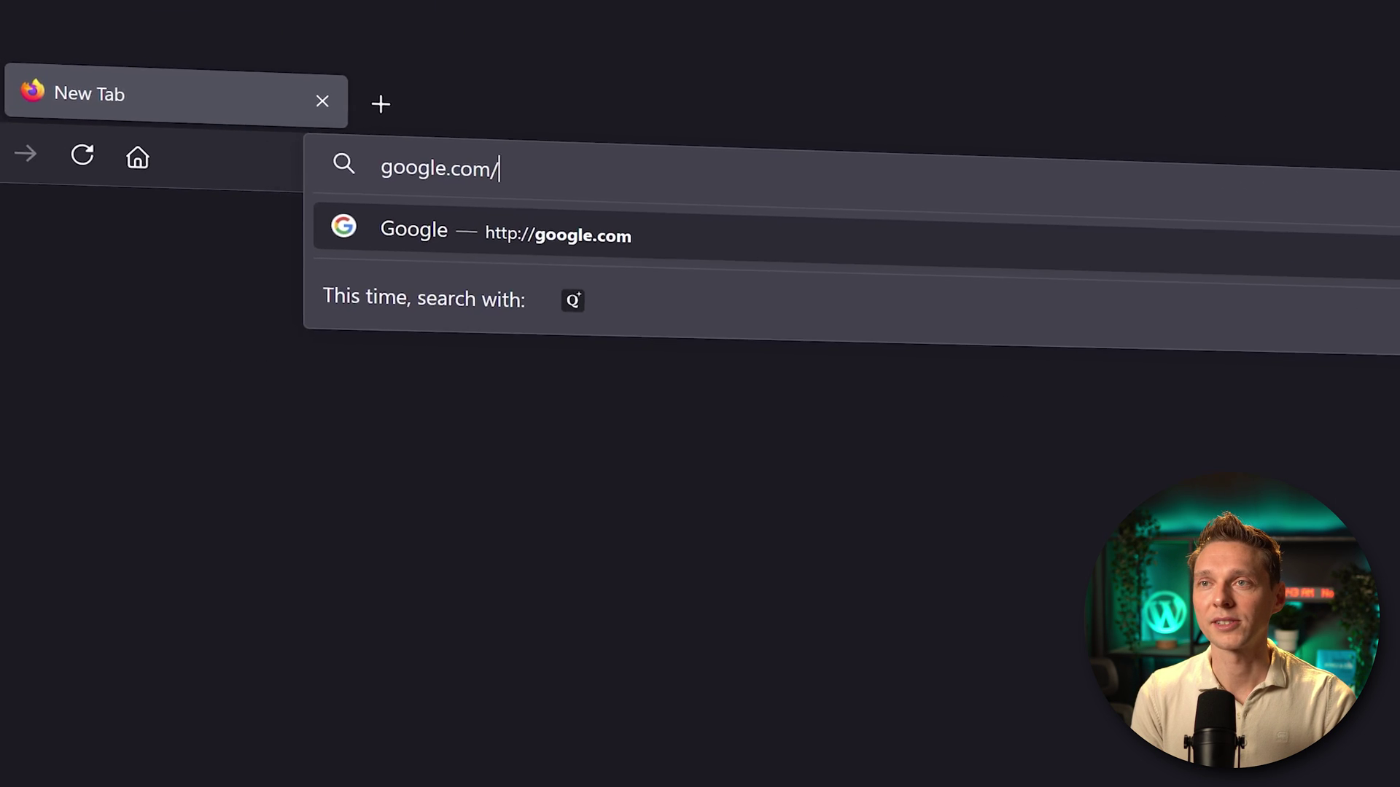
{"action": "type", "text": "analytics"}
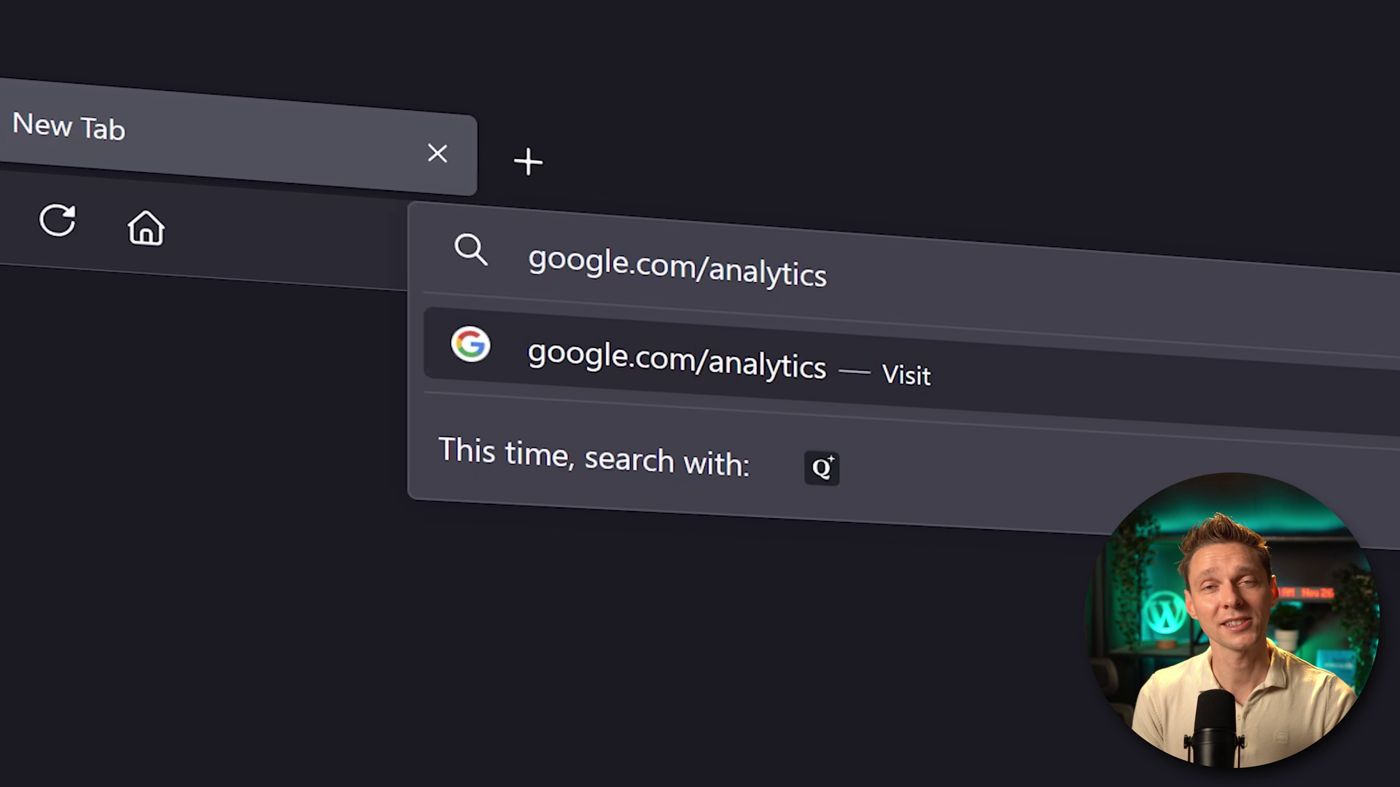
{"action": "key", "text": "Return"}
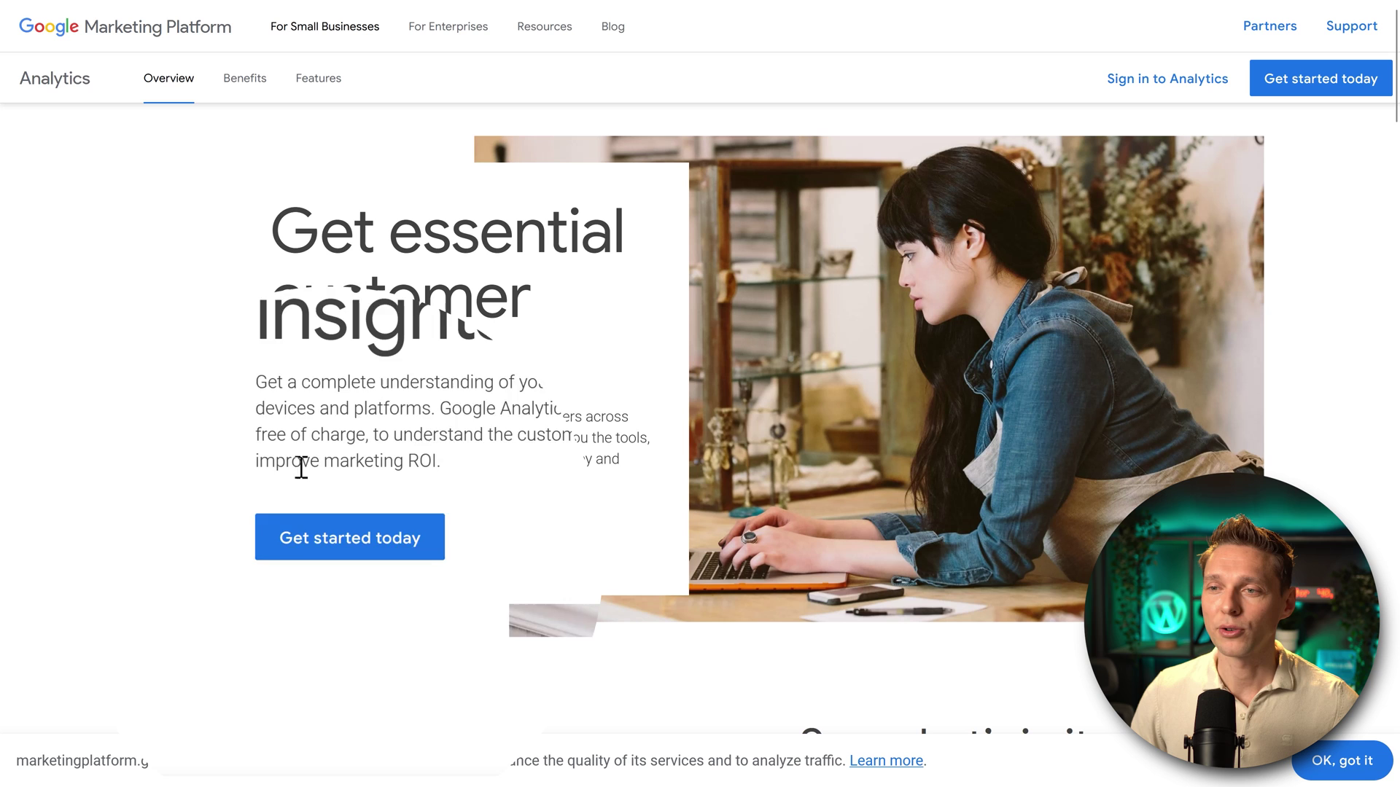
- Begin with Get started today and sign in with a Google account to reach account creation
{"action": "left_click", "coordinate": [349, 554]}
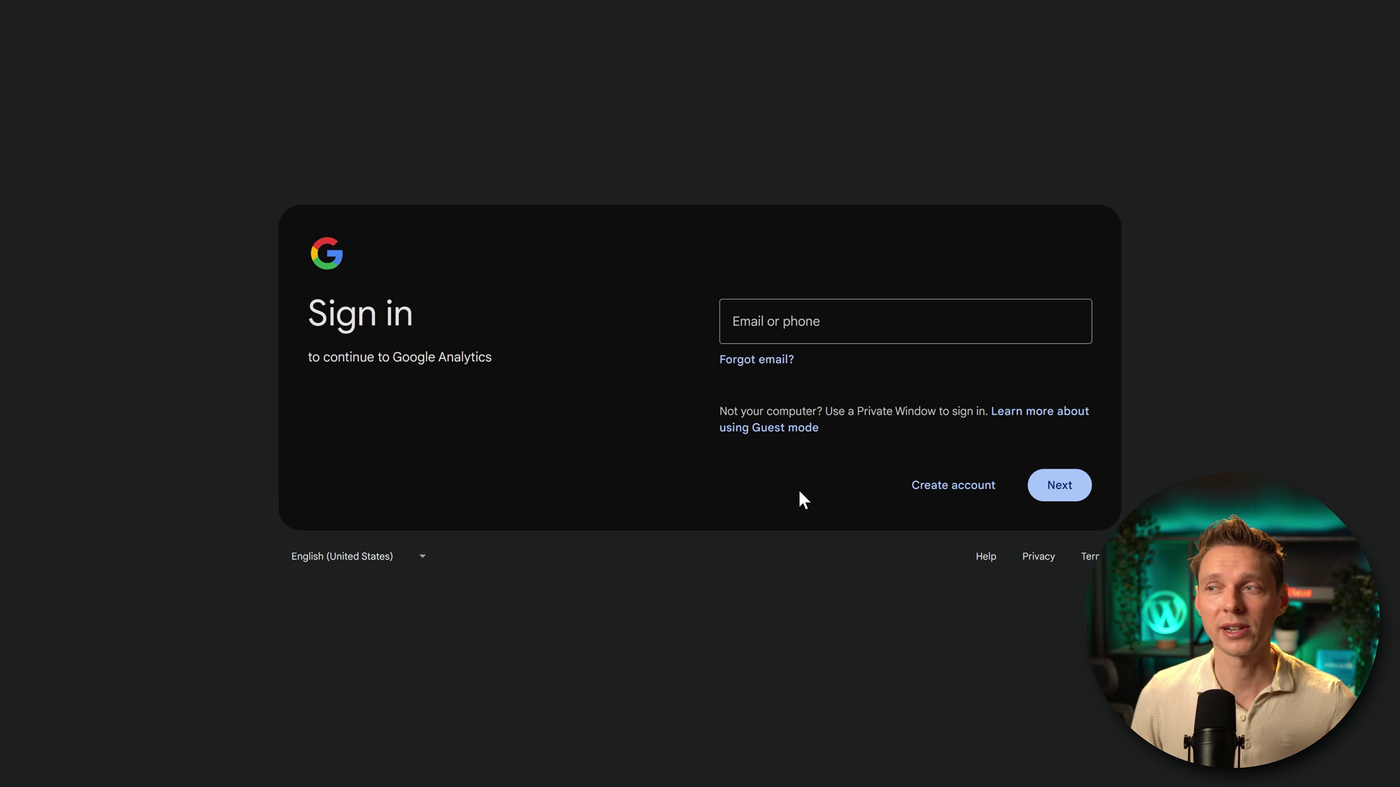
{"action": "left_click", "coordinate": [950, 487]}
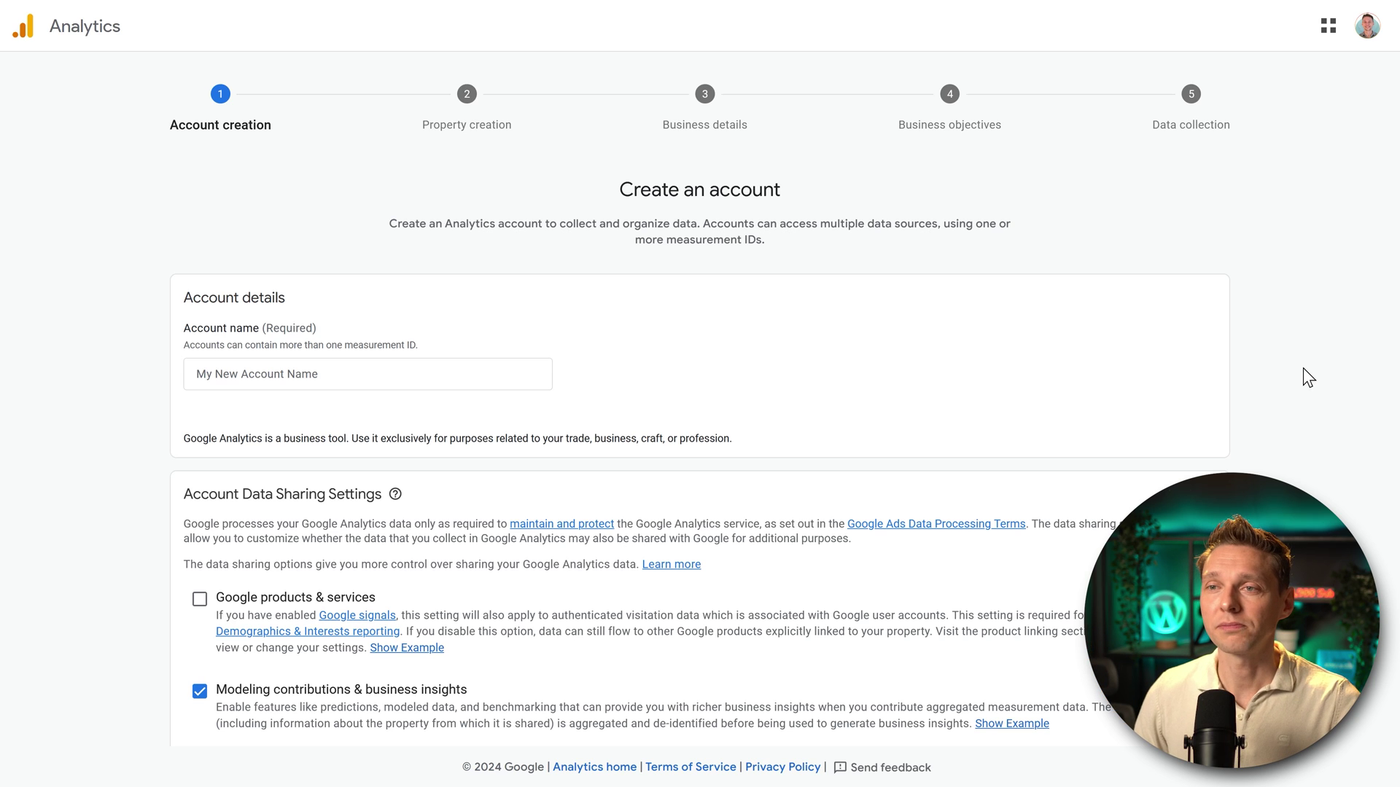
- Name the account 'My personal websites', enable sharing with Google products & services, and continue
{"action": "left_click", "coordinate": [289, 376]}
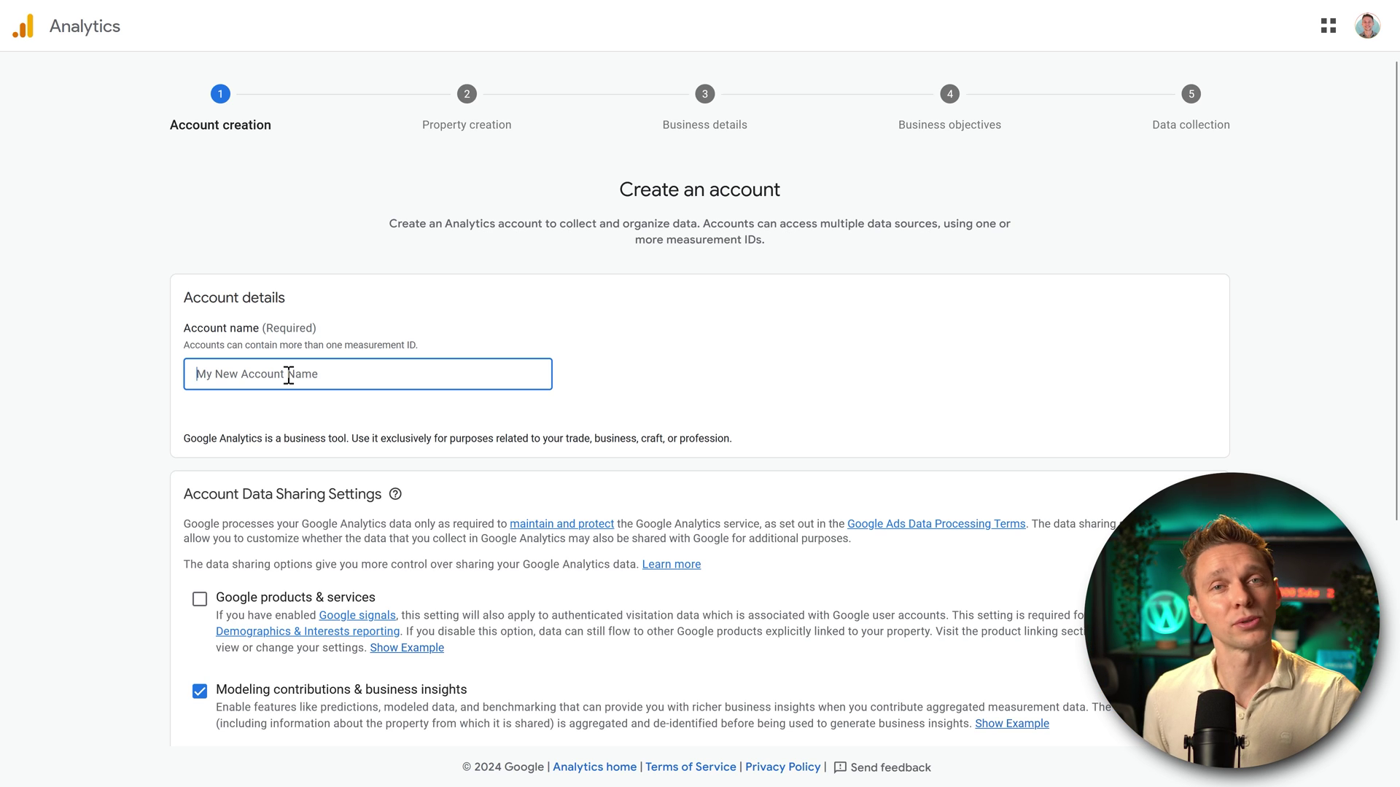
{"action": "type", "text": "My personal websites"}
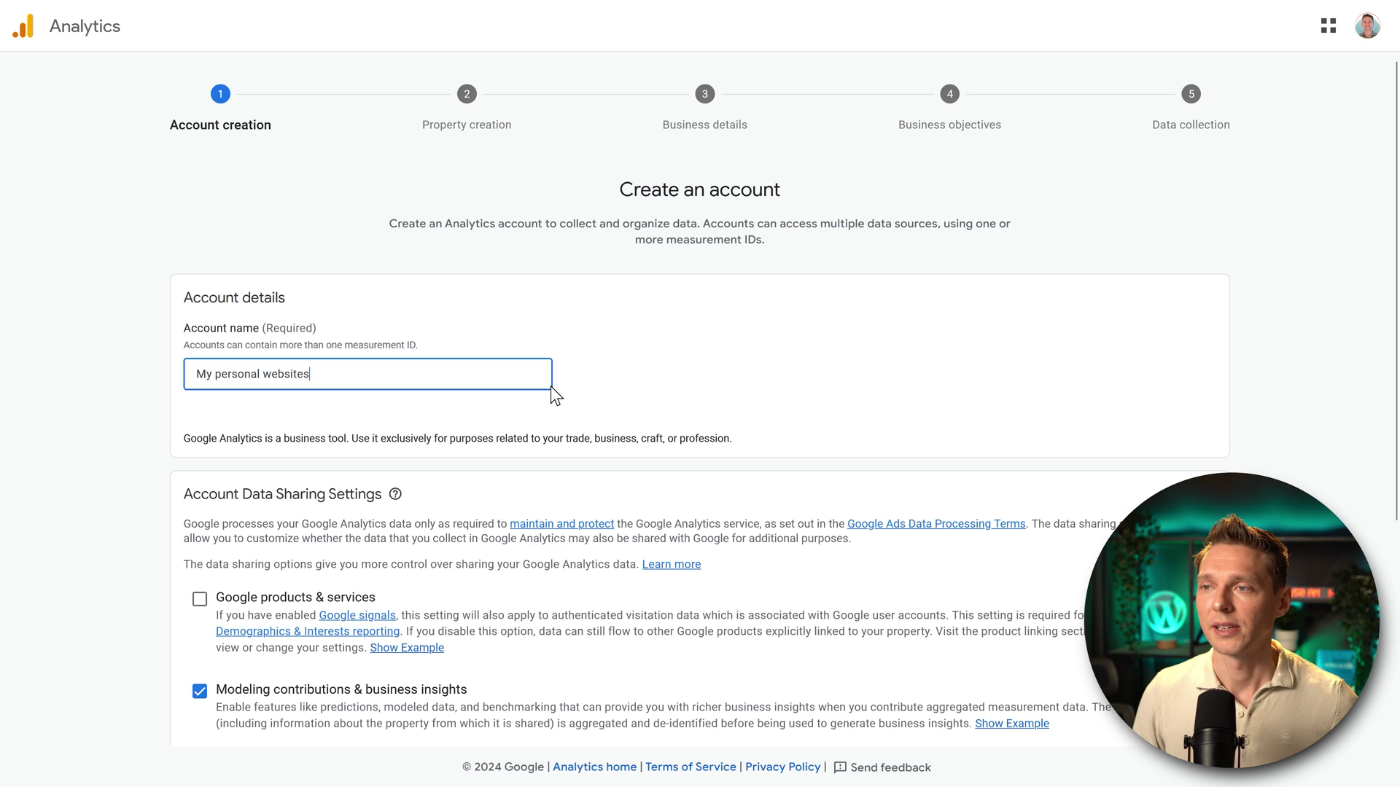
{"action": "middle_click", "coordinate": [613, 372]}
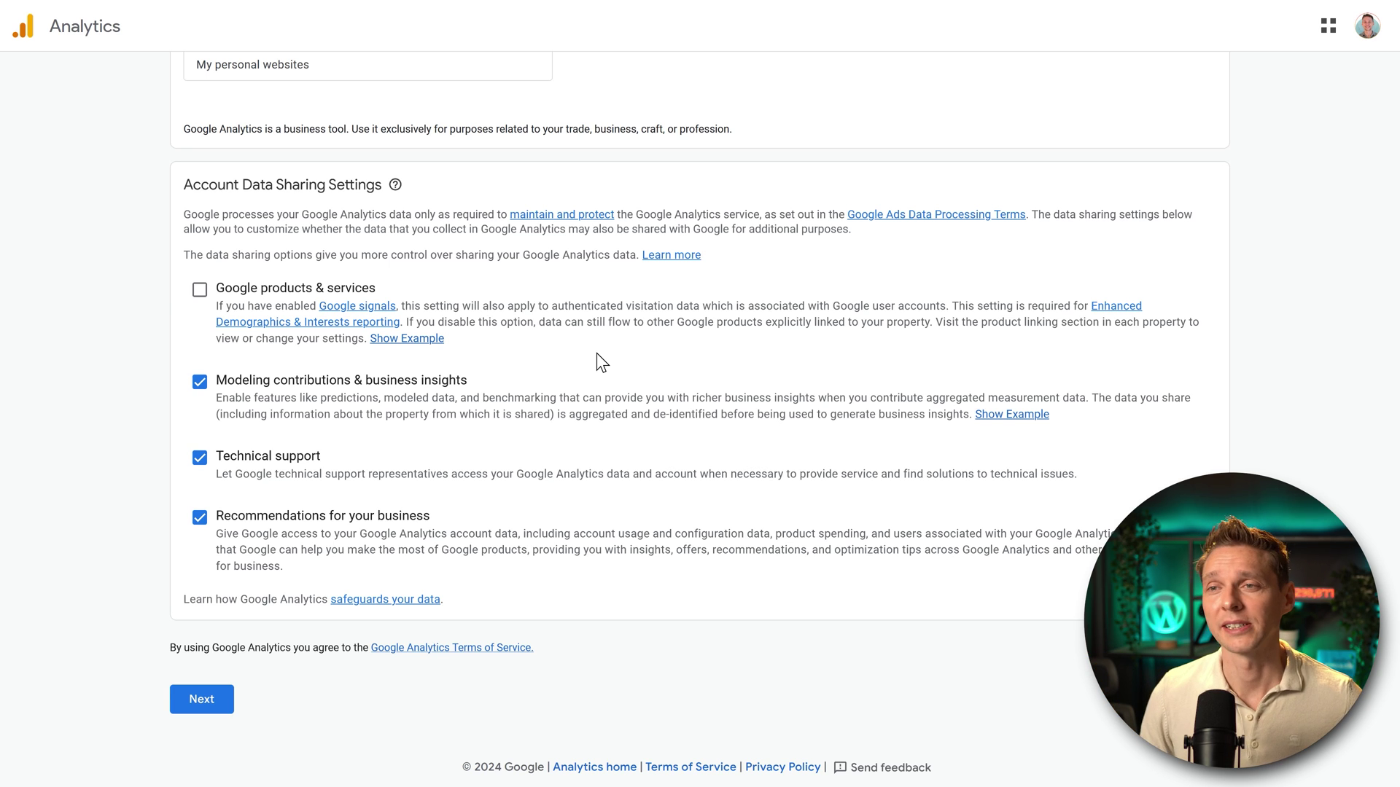
{"action": "left_click", "coordinate": [200, 290]}
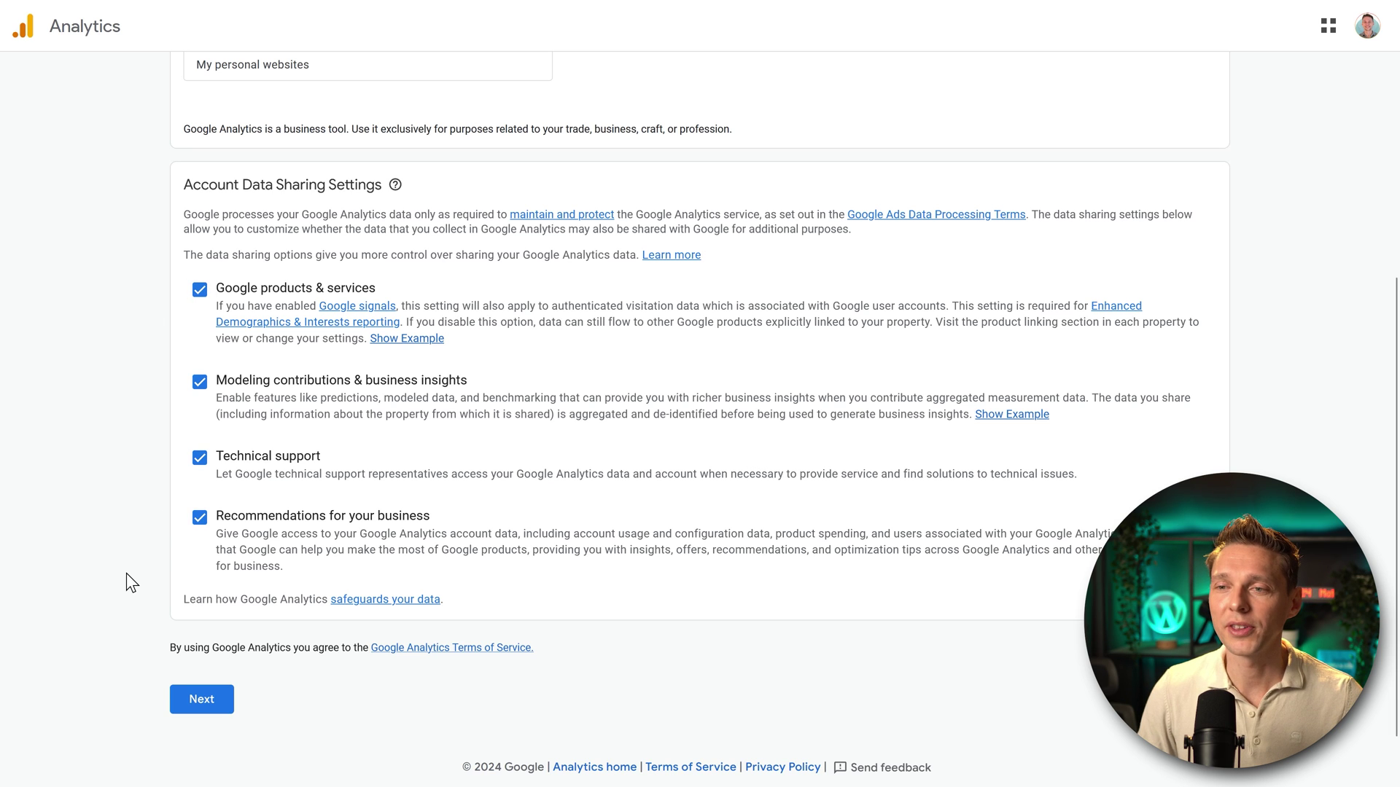
{"action": "left_click", "coordinate": [202, 702]}
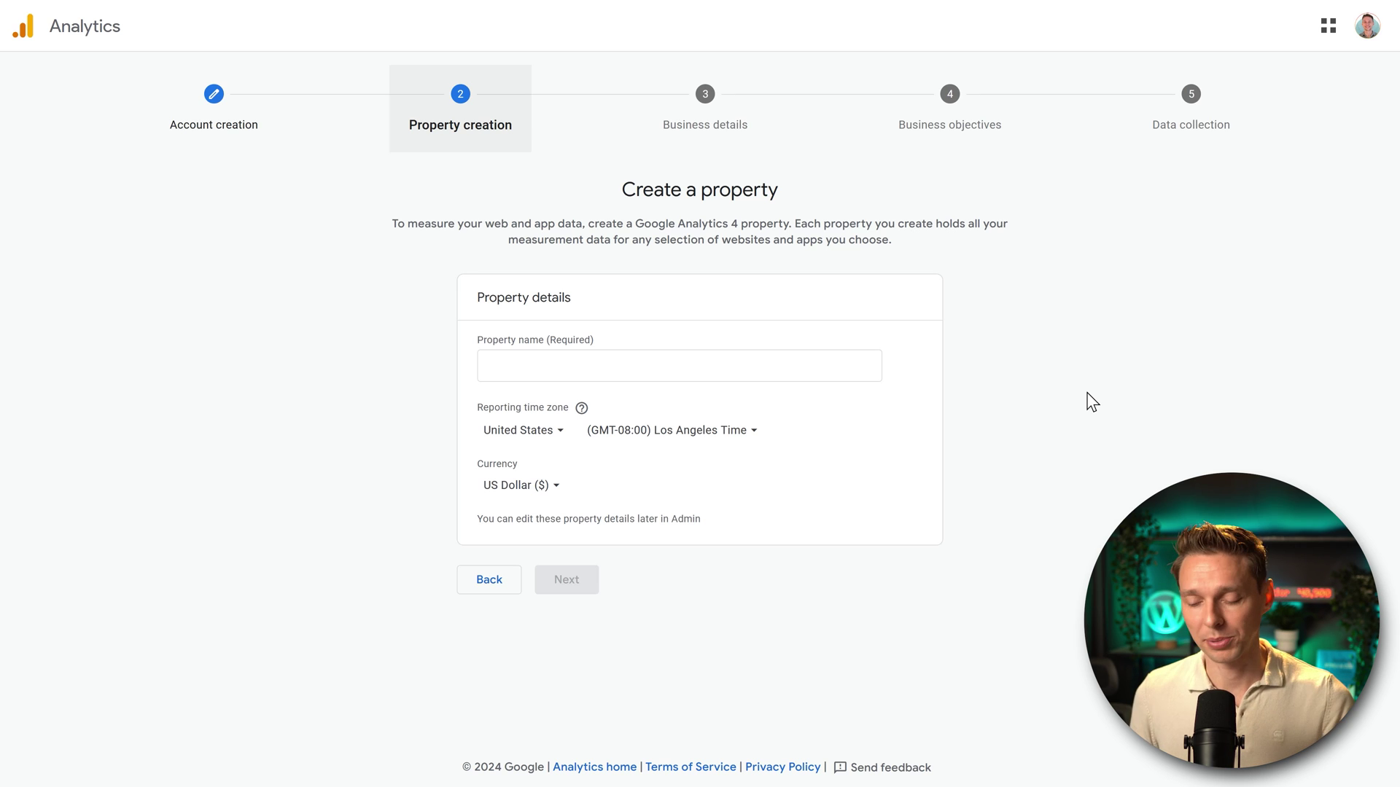
- Name the property 'WPress Doctor Websites', keeping Los Angeles time zone and US Dollar currency
{"action": "key", "text": "Tab"}
{"action": "type", "text": "WPressDo"}
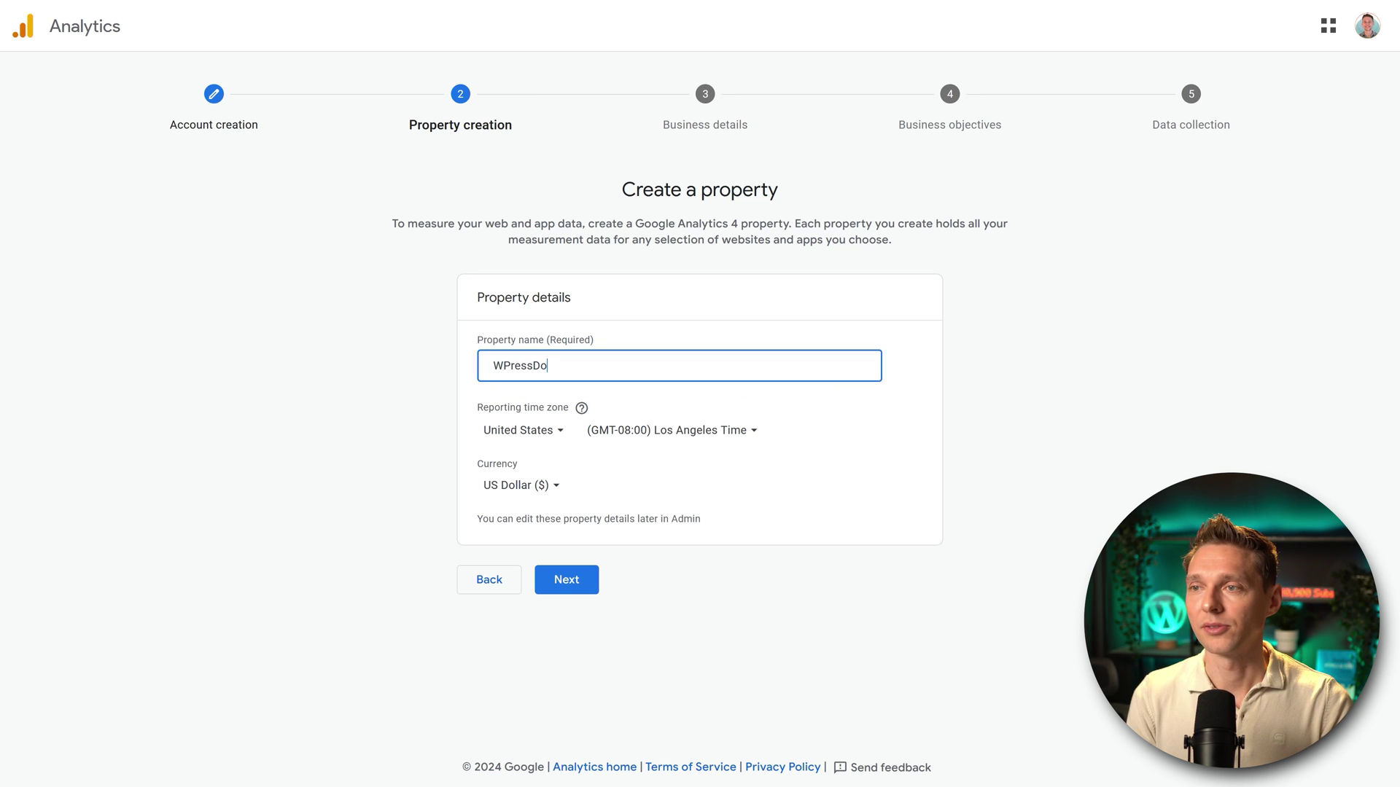
{"action": "type", "text": "ctor websites"}
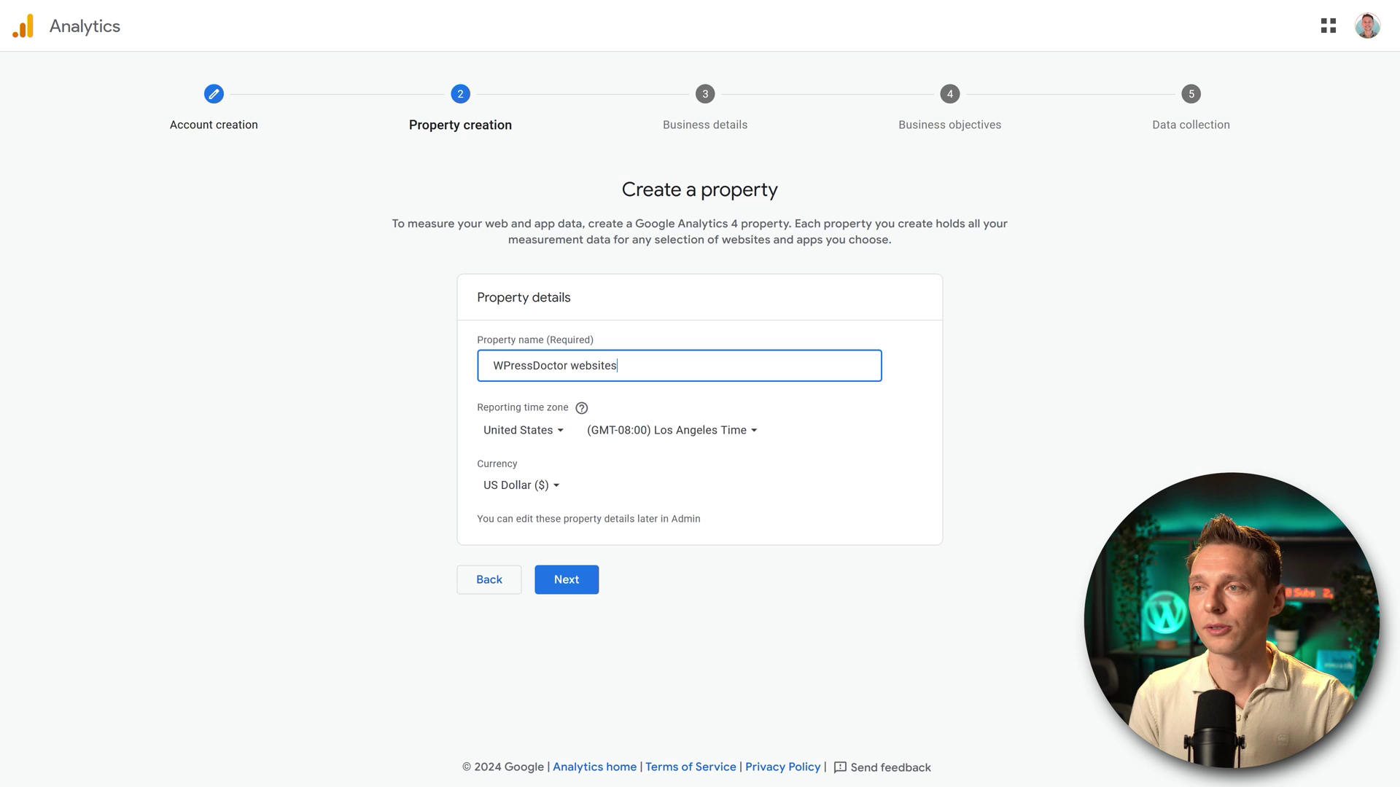
{"action": "type", "text": "/apps"}
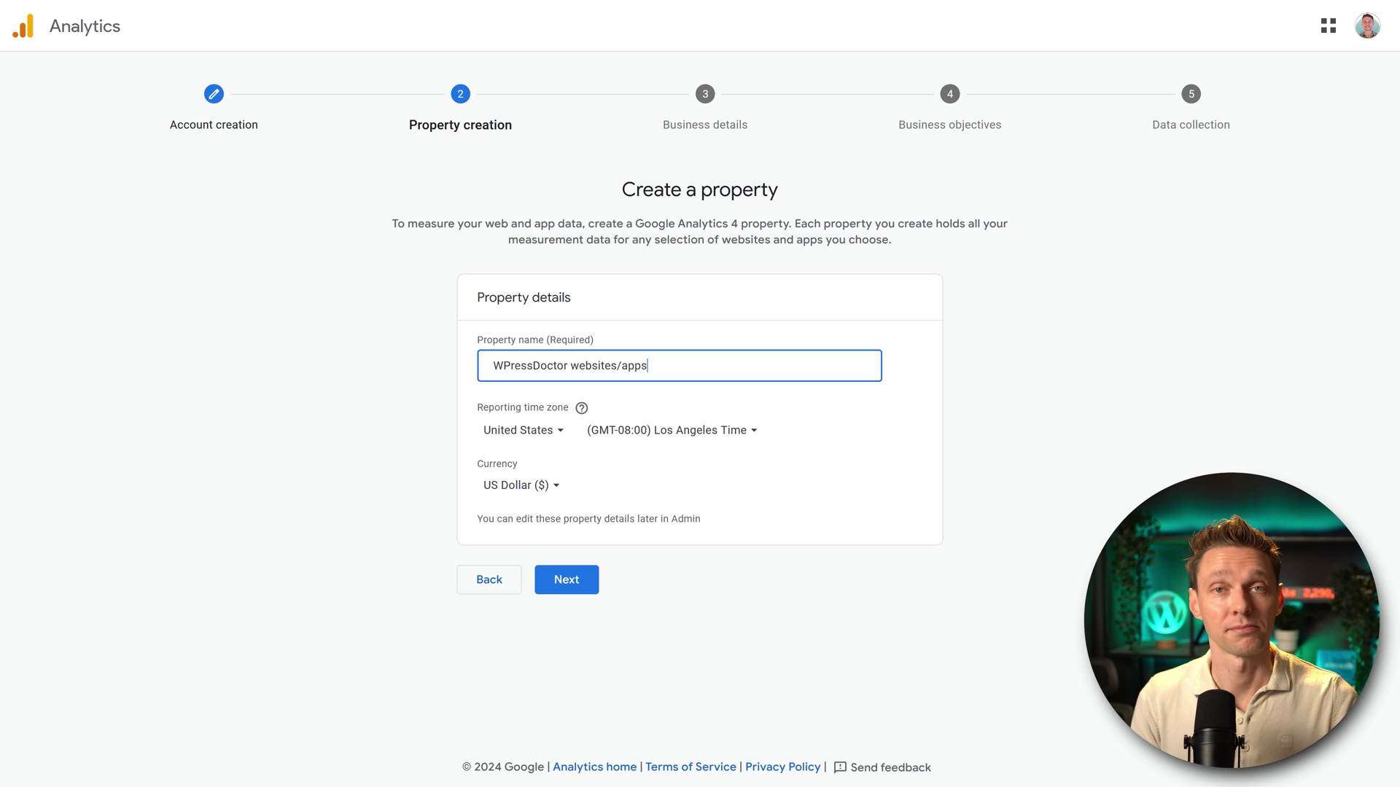
{"action": "triple_click", "coordinate": [649, 360]}
{"action": "type", "text": "WPress Doctor Websites"}
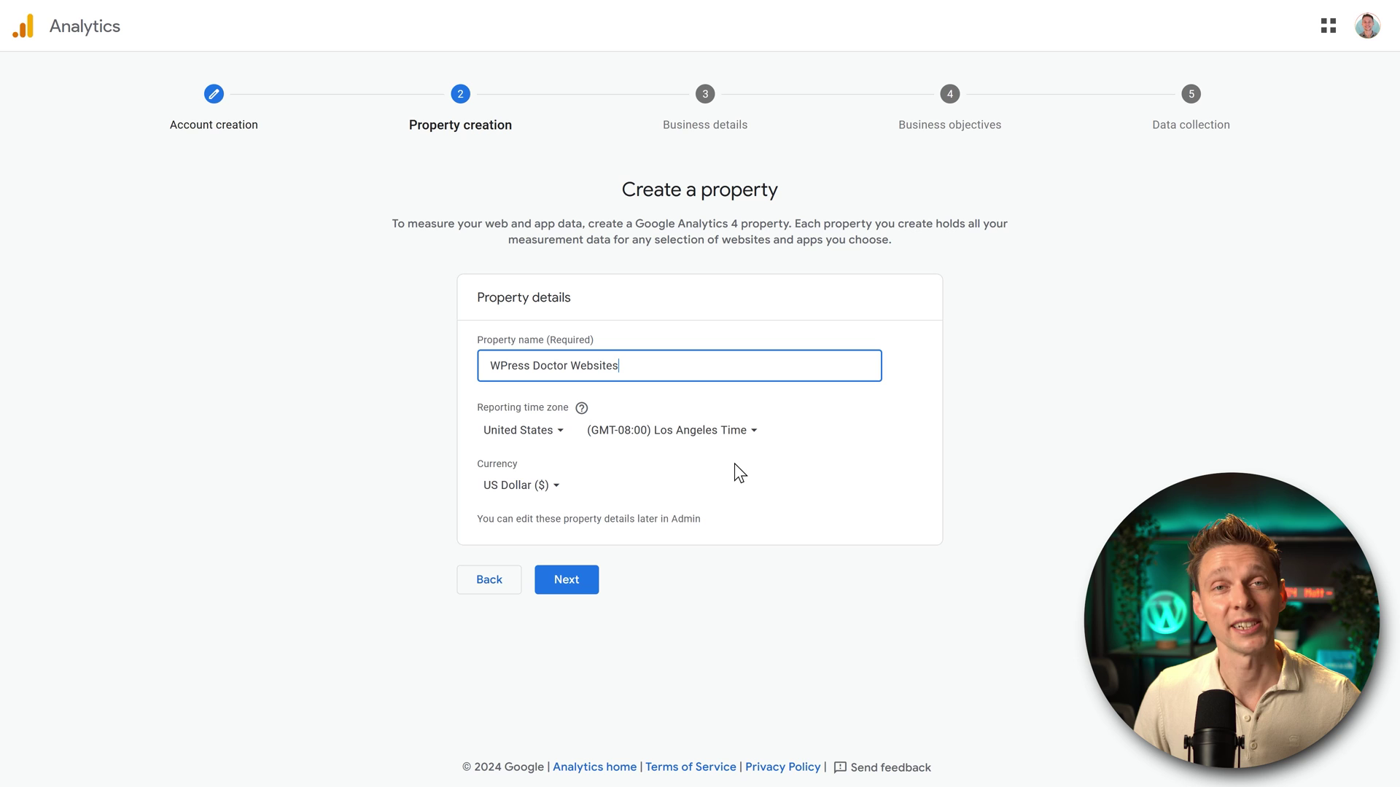
{"action": "left_click", "coordinate": [508, 503]}
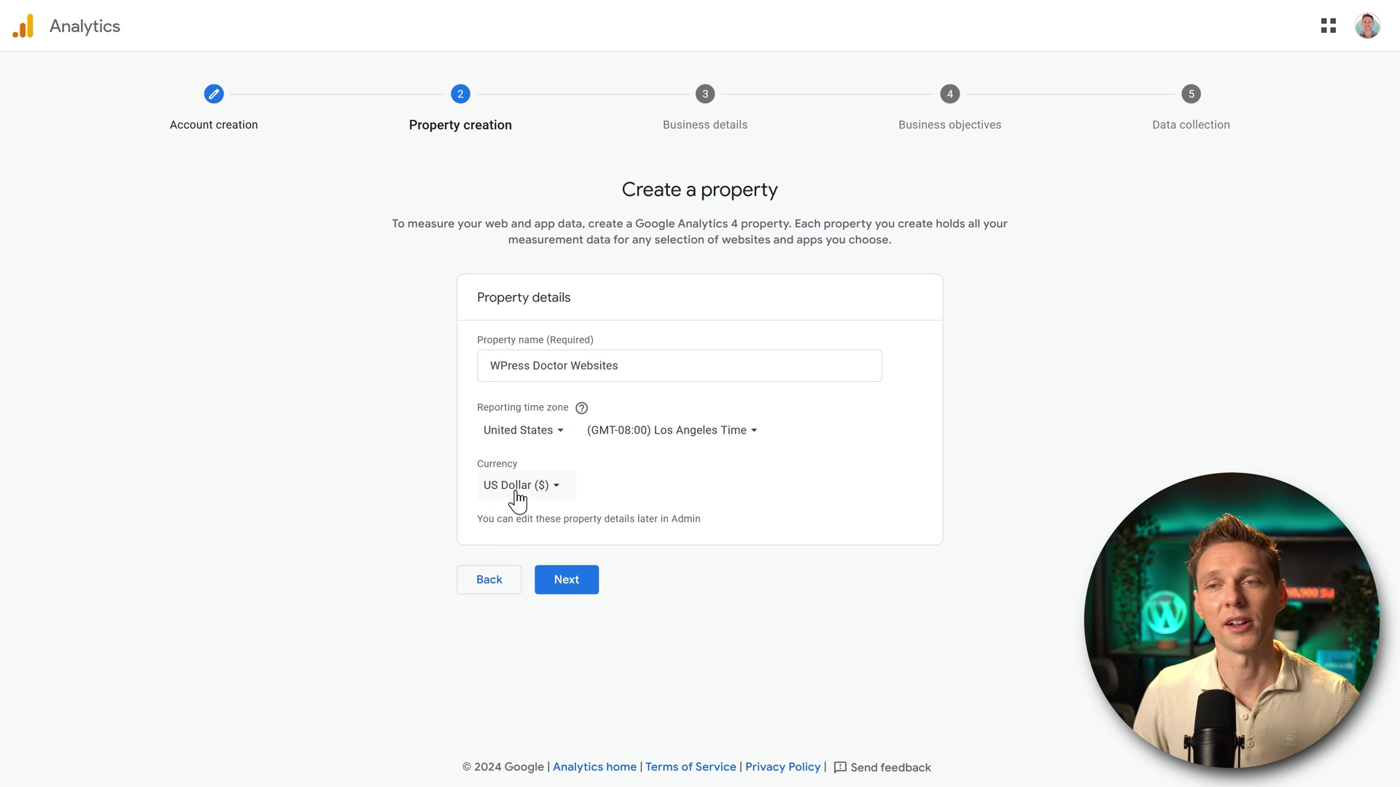
- Set industry to Jobs & Education and business size to Small, then continue
{"action": "left_click", "coordinate": [568, 582]}
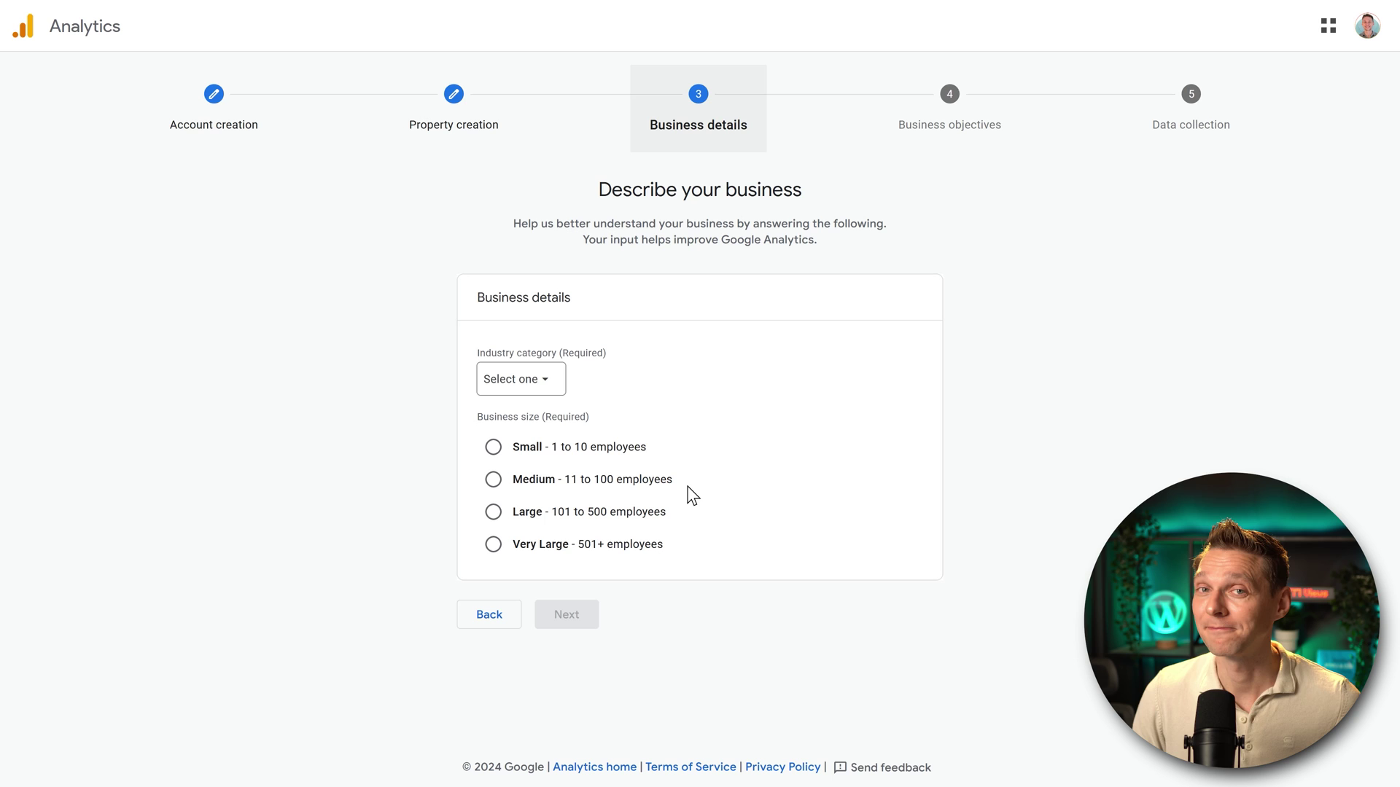
{"action": "left_click", "coordinate": [546, 383]}
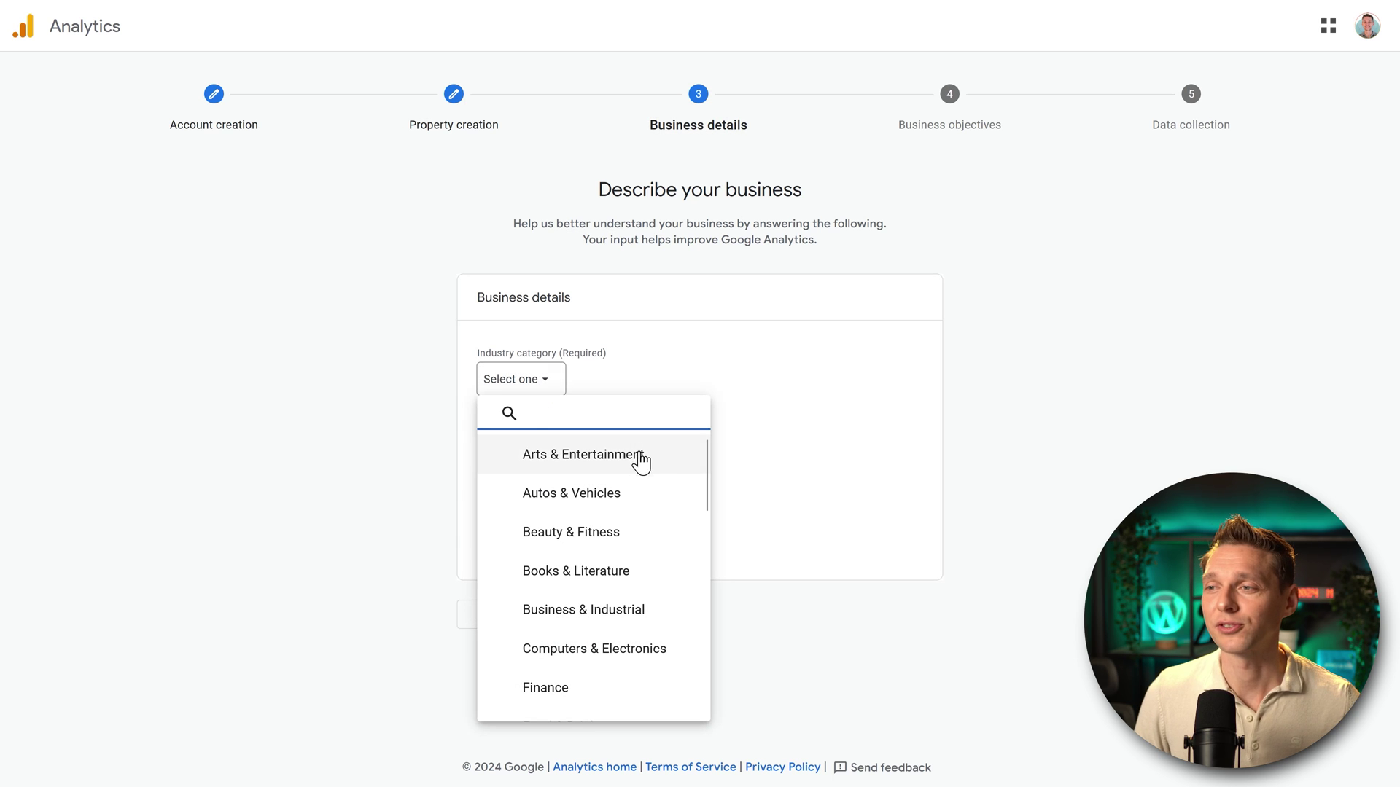
{"action": "middle_click", "coordinate": [682, 459]}
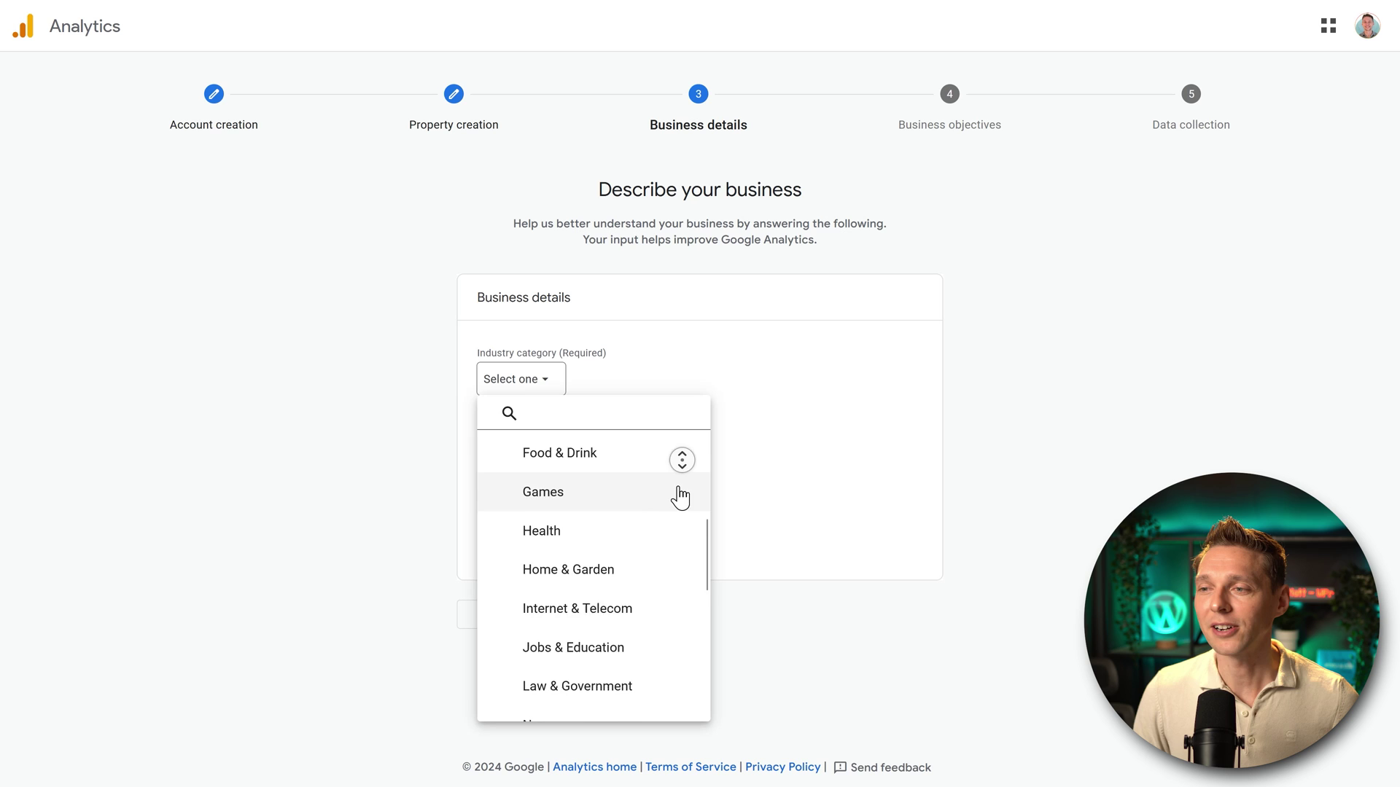
{"action": "middle_click", "coordinate": [671, 454]}
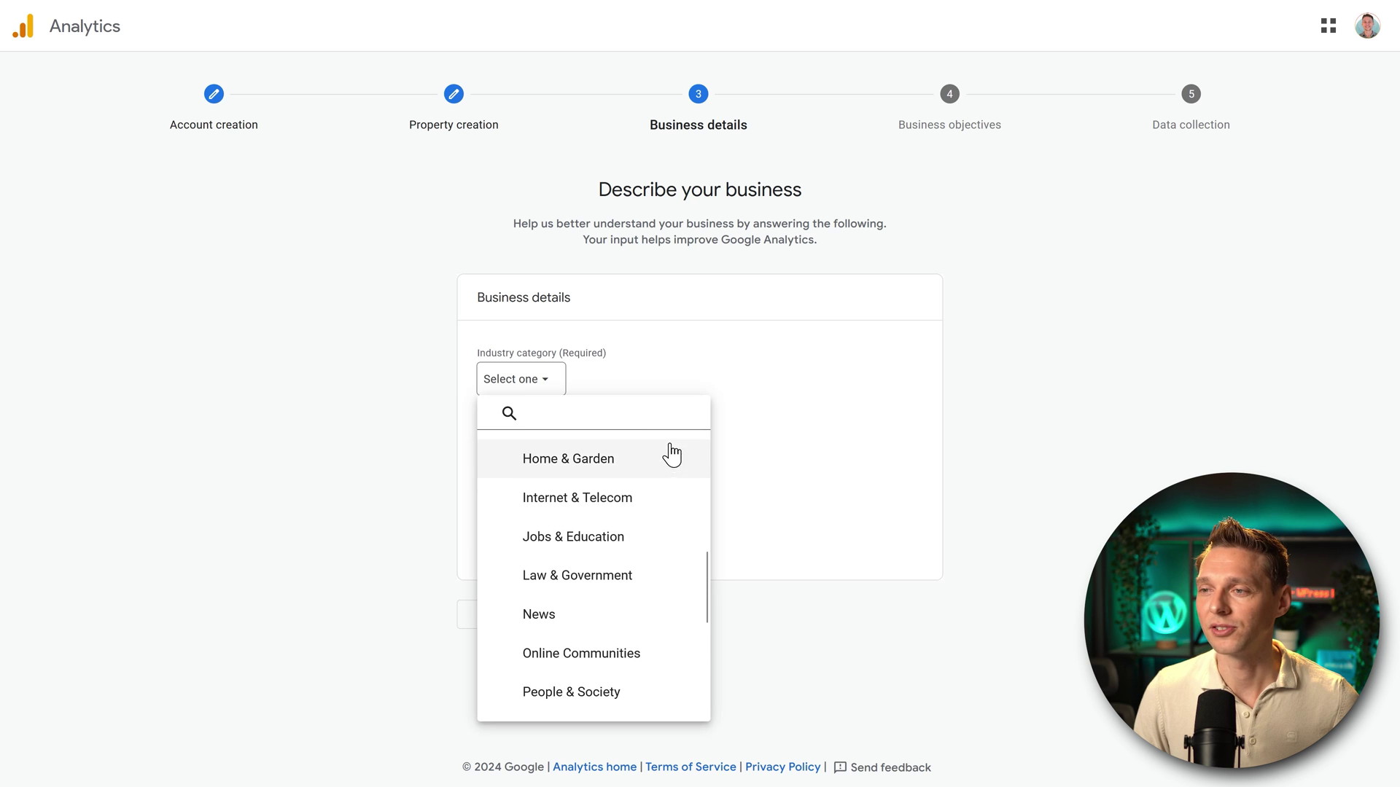
{"action": "left_click", "coordinate": [611, 540]}
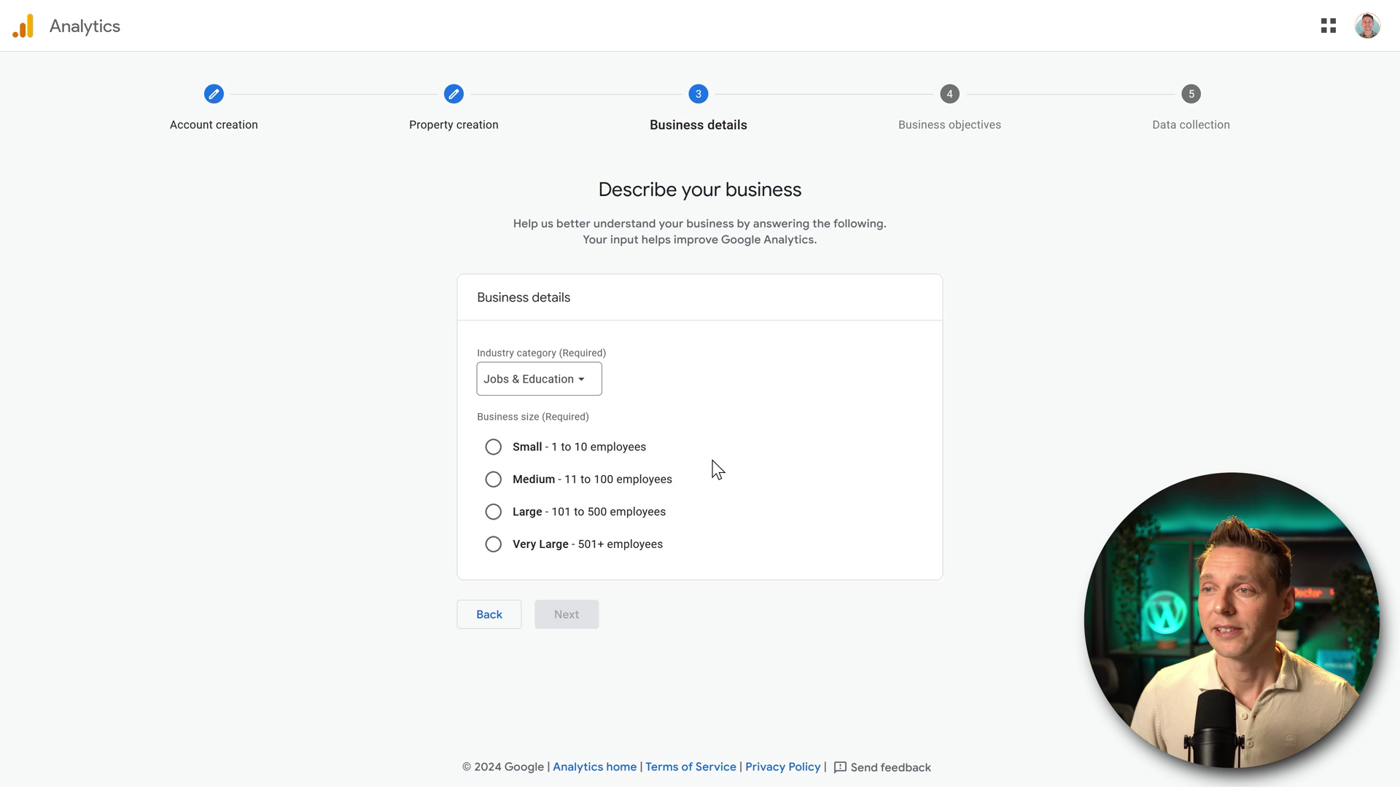
{"action": "left_click", "coordinate": [493, 447]}
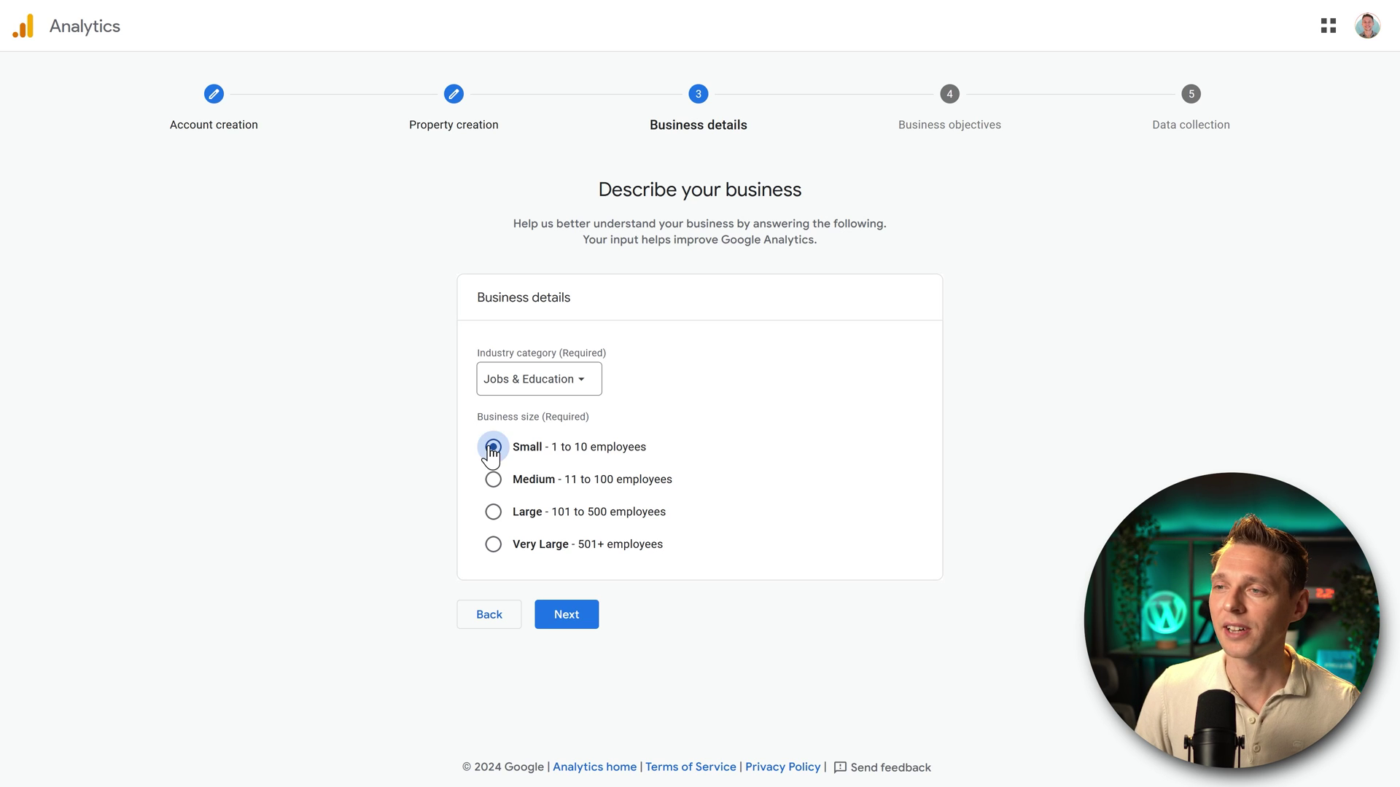
{"action": "left_click", "coordinate": [572, 619]}
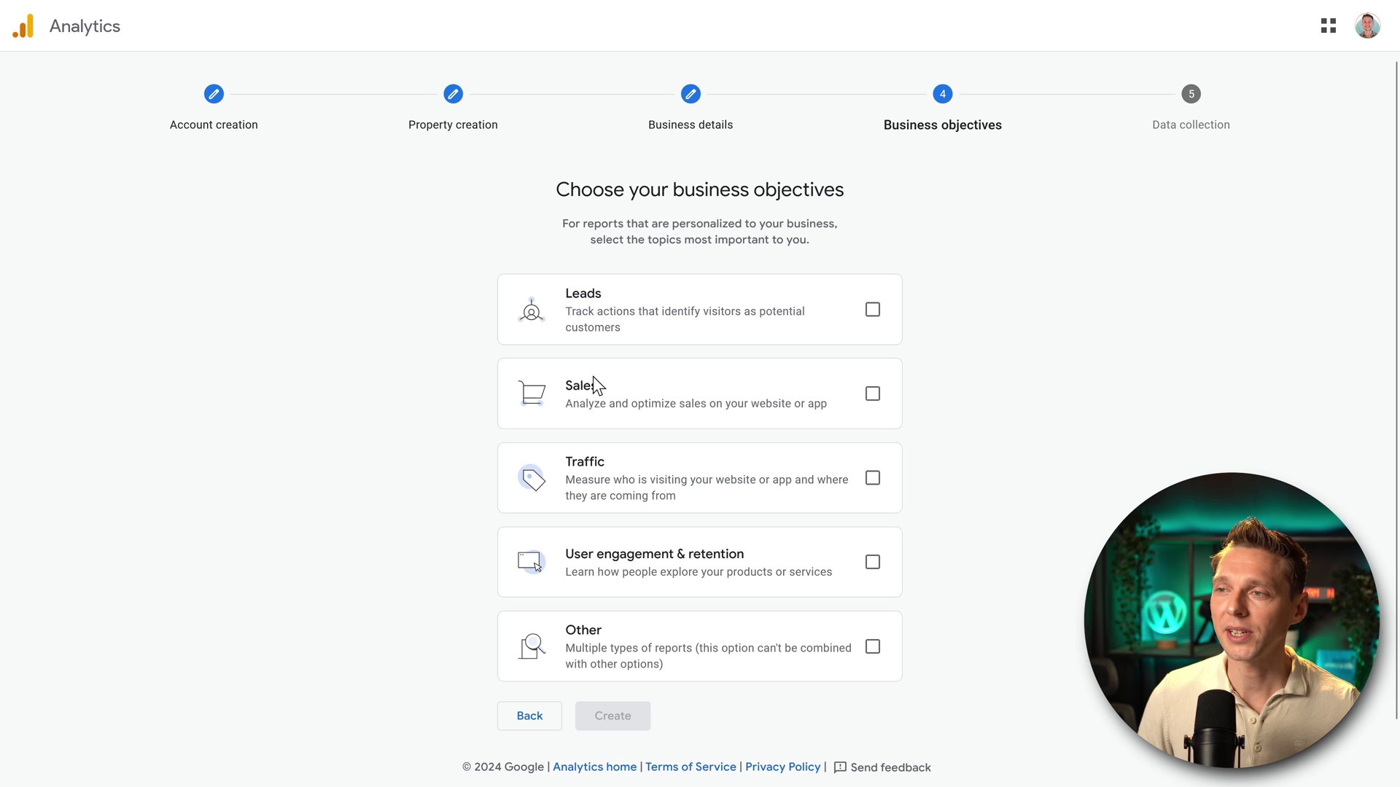
- Choose Leads, Traffic and User engagement & retention as objectives, leaving Sales and Other unchecked
{"action": "left_click", "coordinate": [890, 408]}
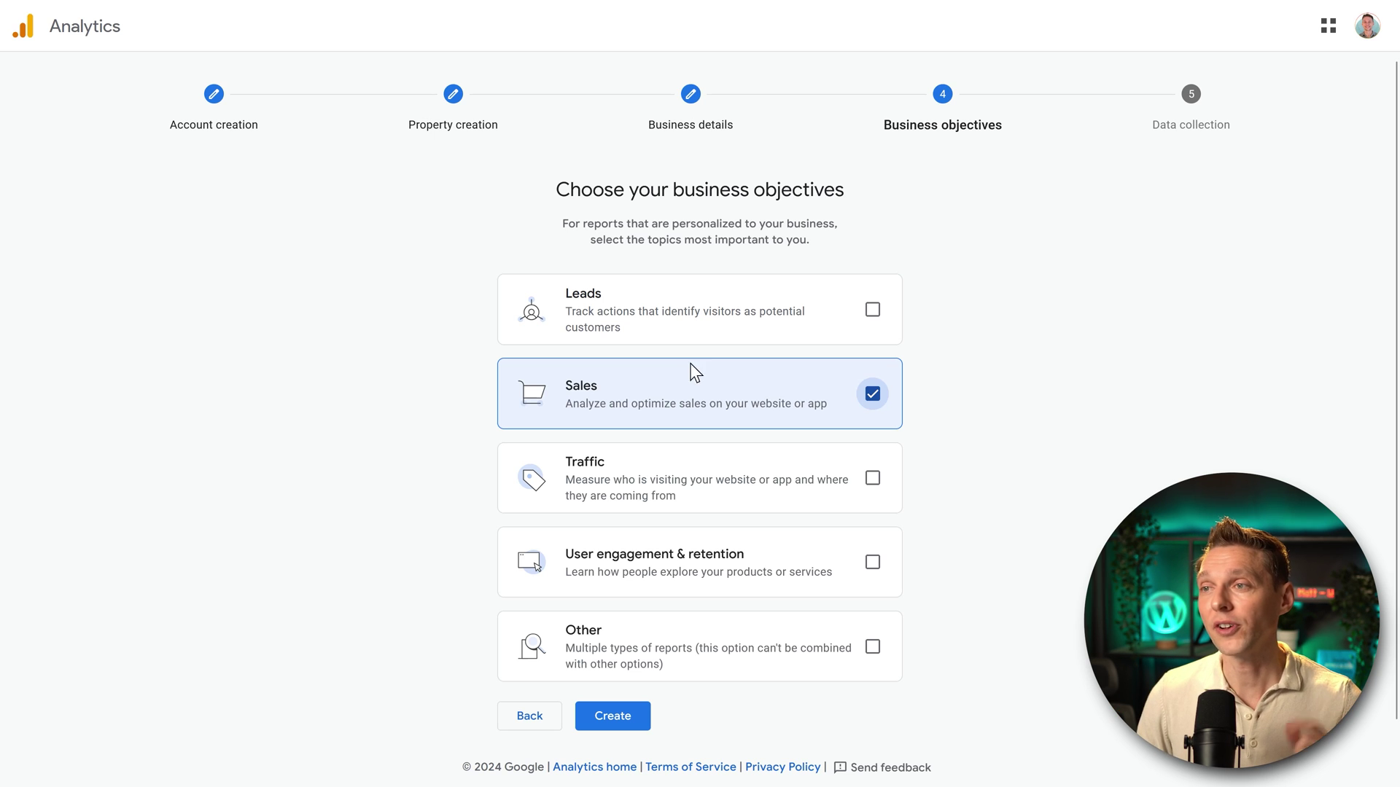
{"action": "left_click", "coordinate": [871, 394]}
{"action": "left_click", "coordinate": [864, 319]}
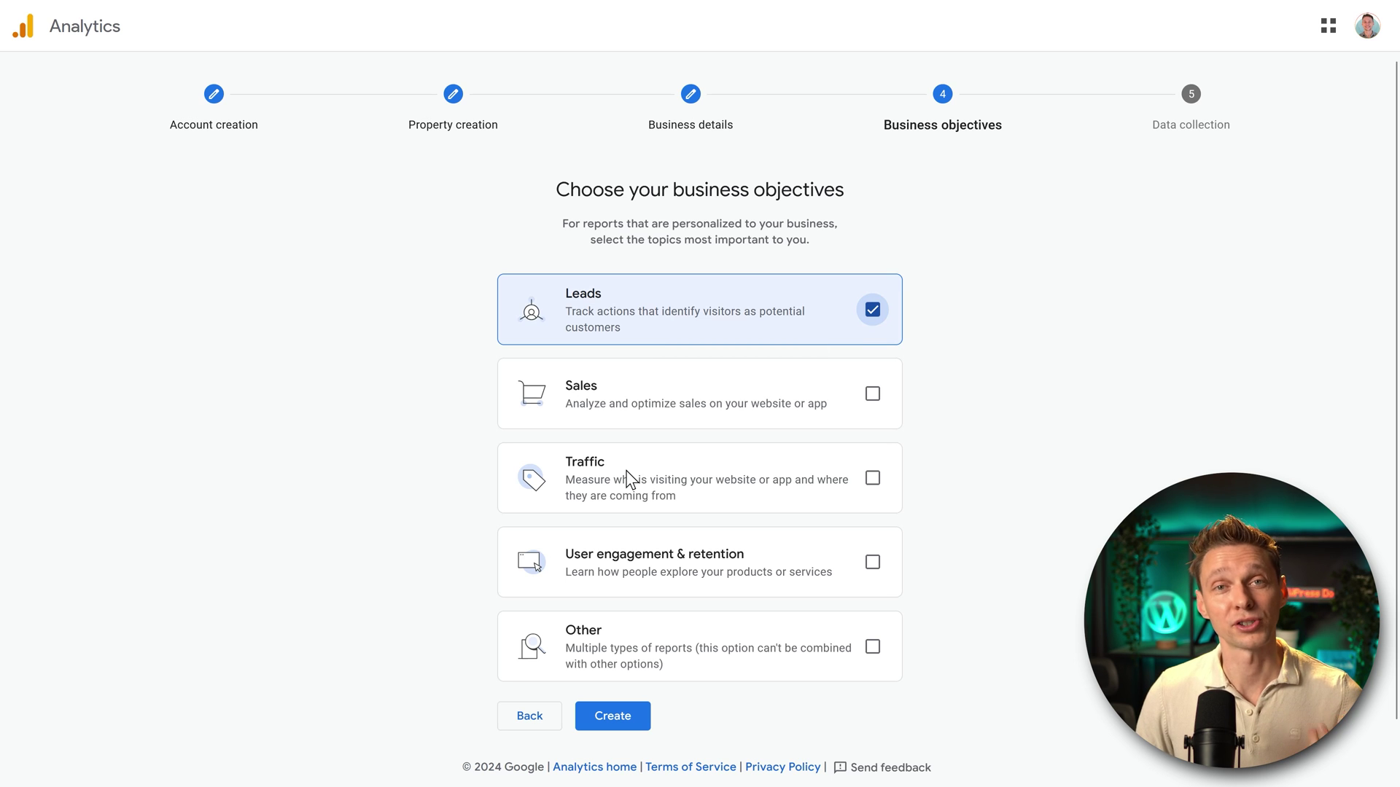
{"action": "left_click", "coordinate": [872, 480]}
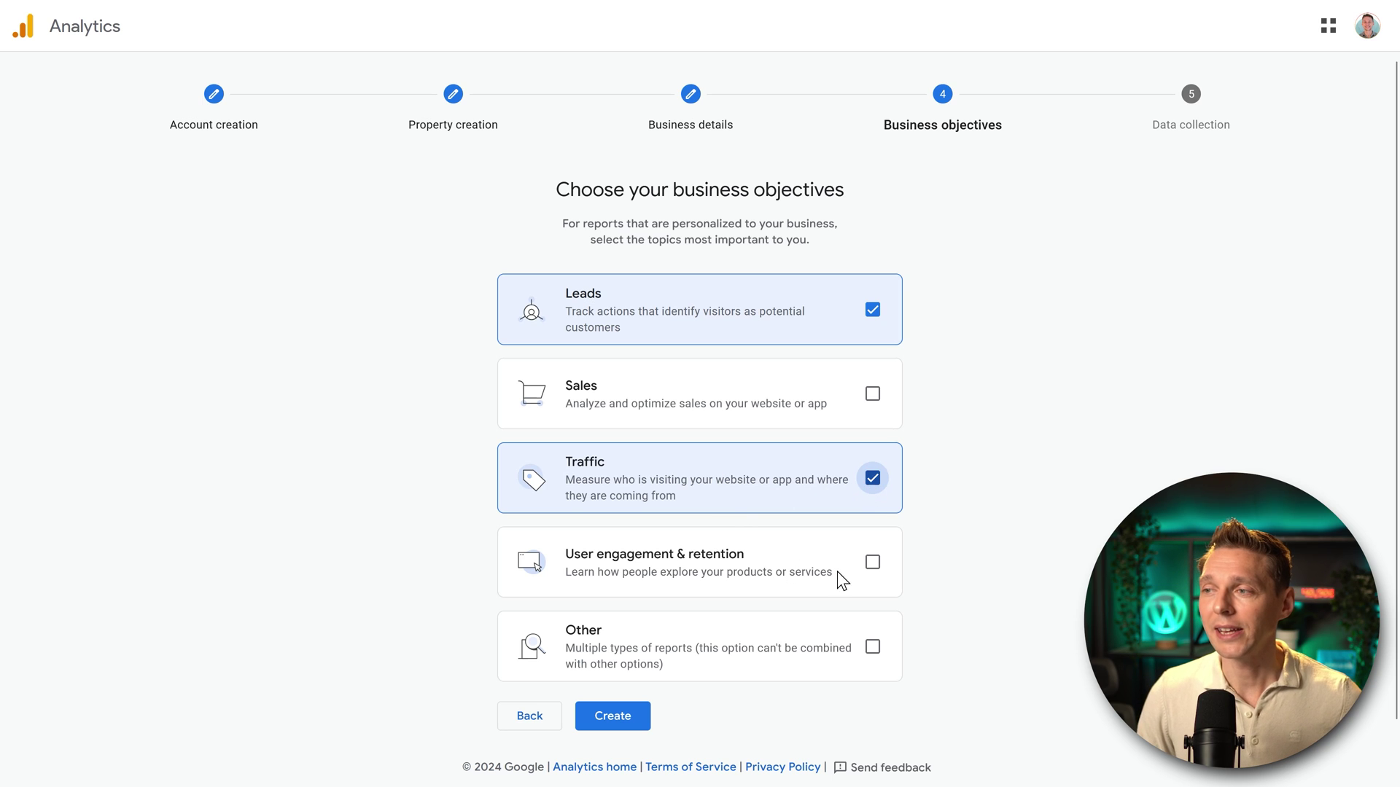
{"action": "left_click", "coordinate": [874, 567]}
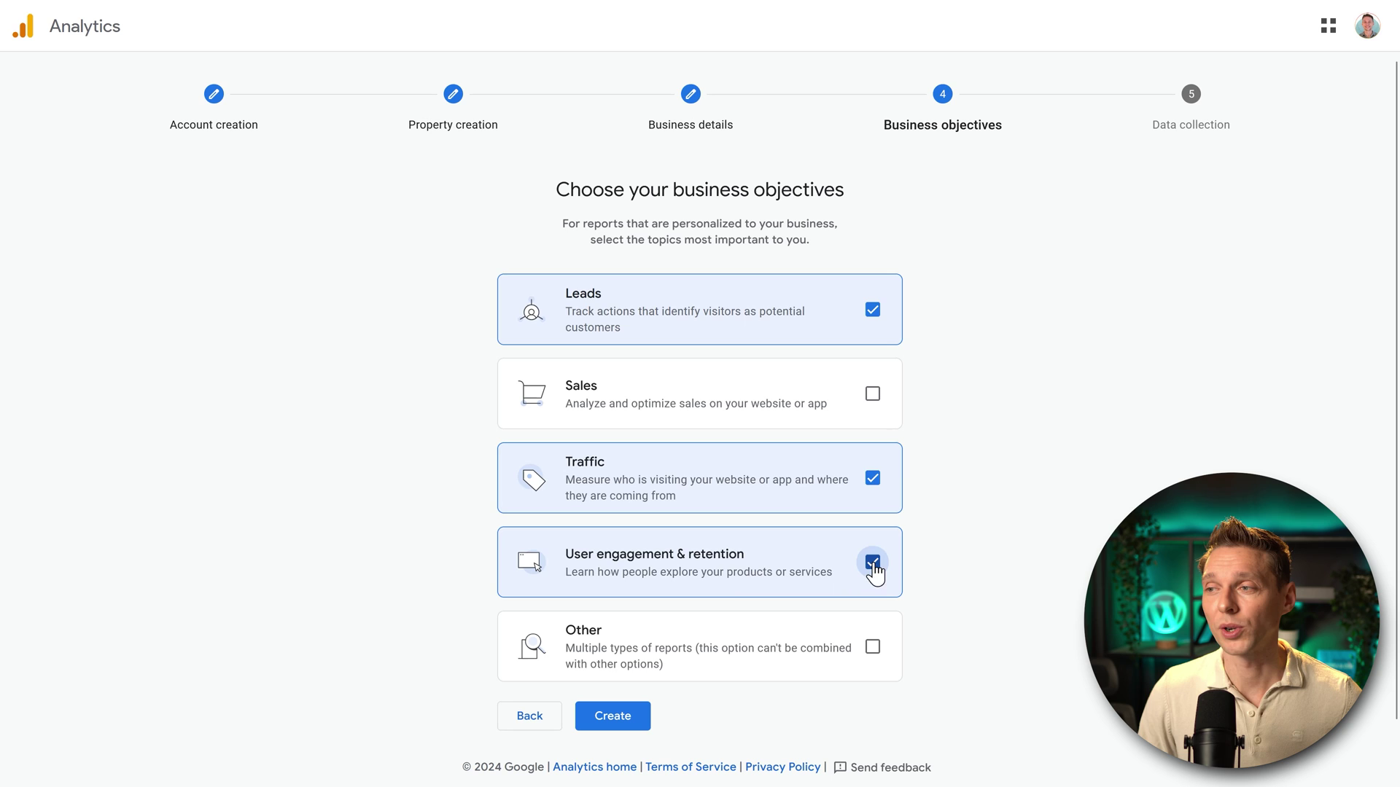
{"action": "left_click", "coordinate": [872, 649]}
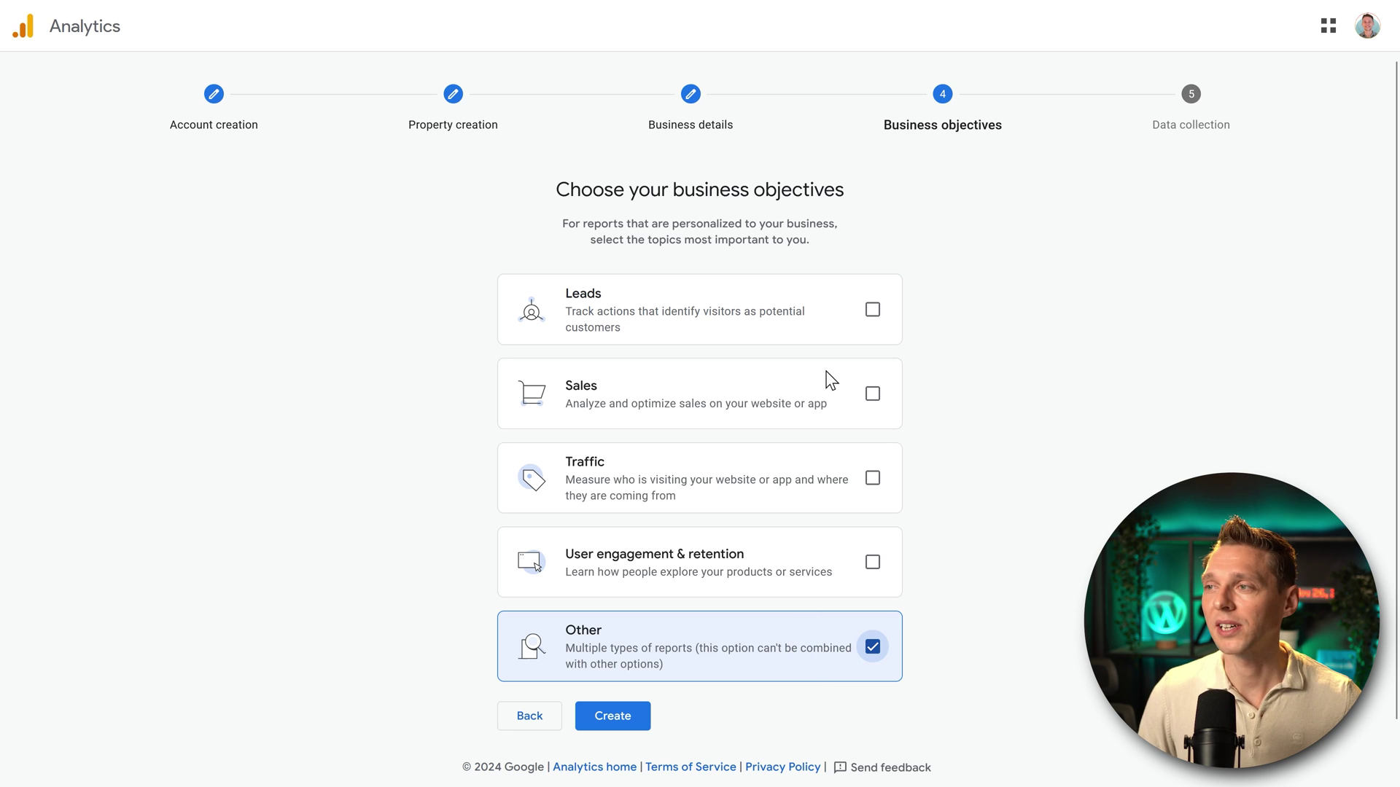
{"action": "left_click", "coordinate": [873, 310]}
{"action": "left_click", "coordinate": [862, 492]}
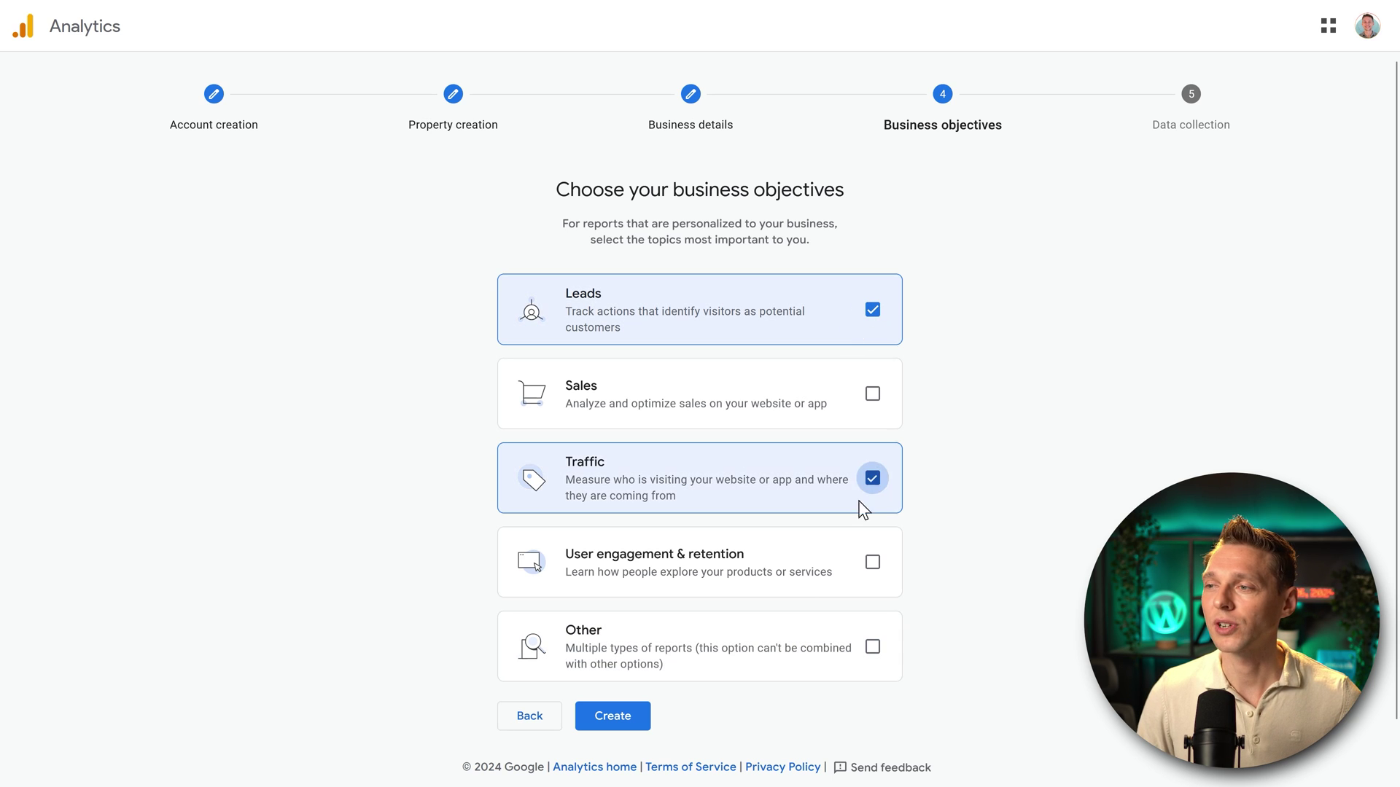
{"action": "left_click", "coordinate": [873, 566]}
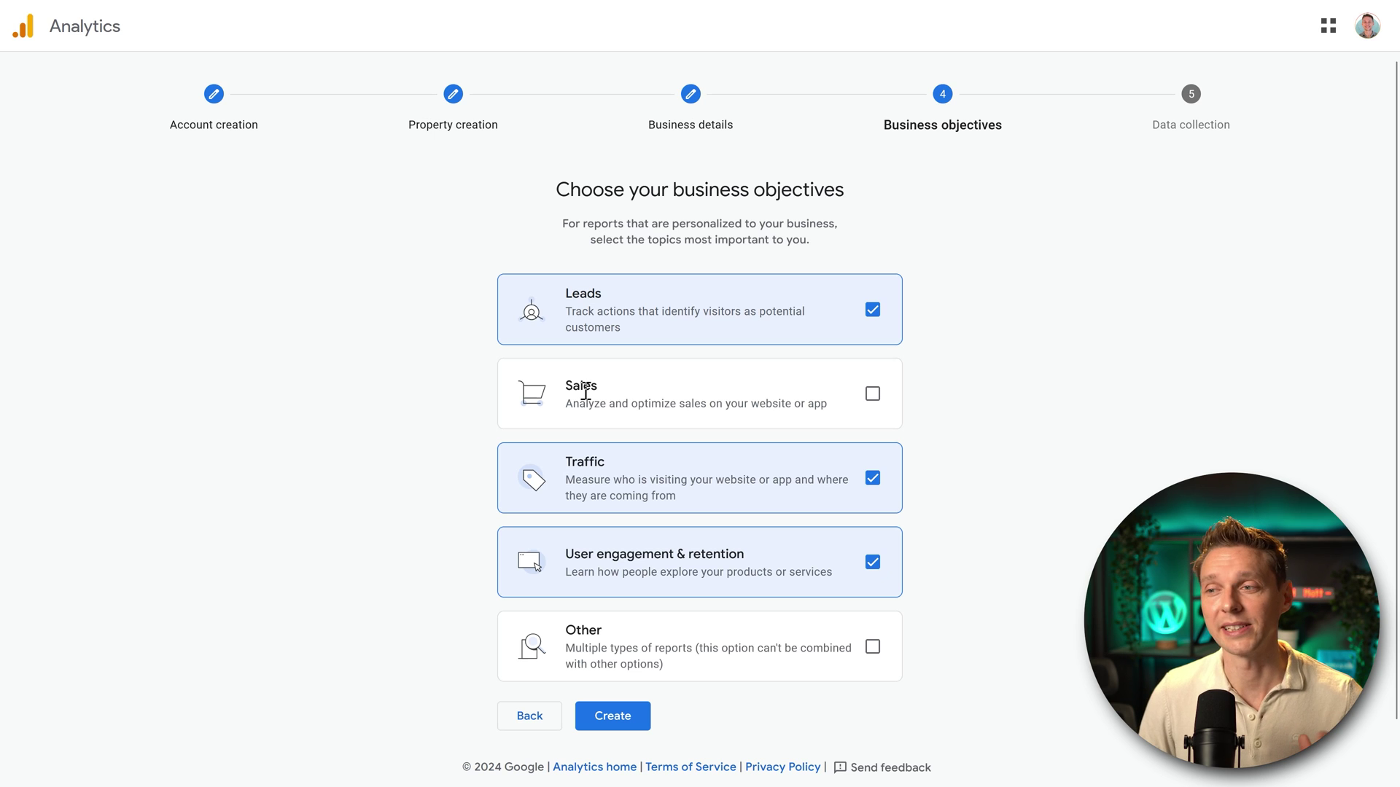
- Create the account, accept both GDPR data protection terms, and agree to the Terms of Service
{"action": "left_click", "coordinate": [628, 719]}
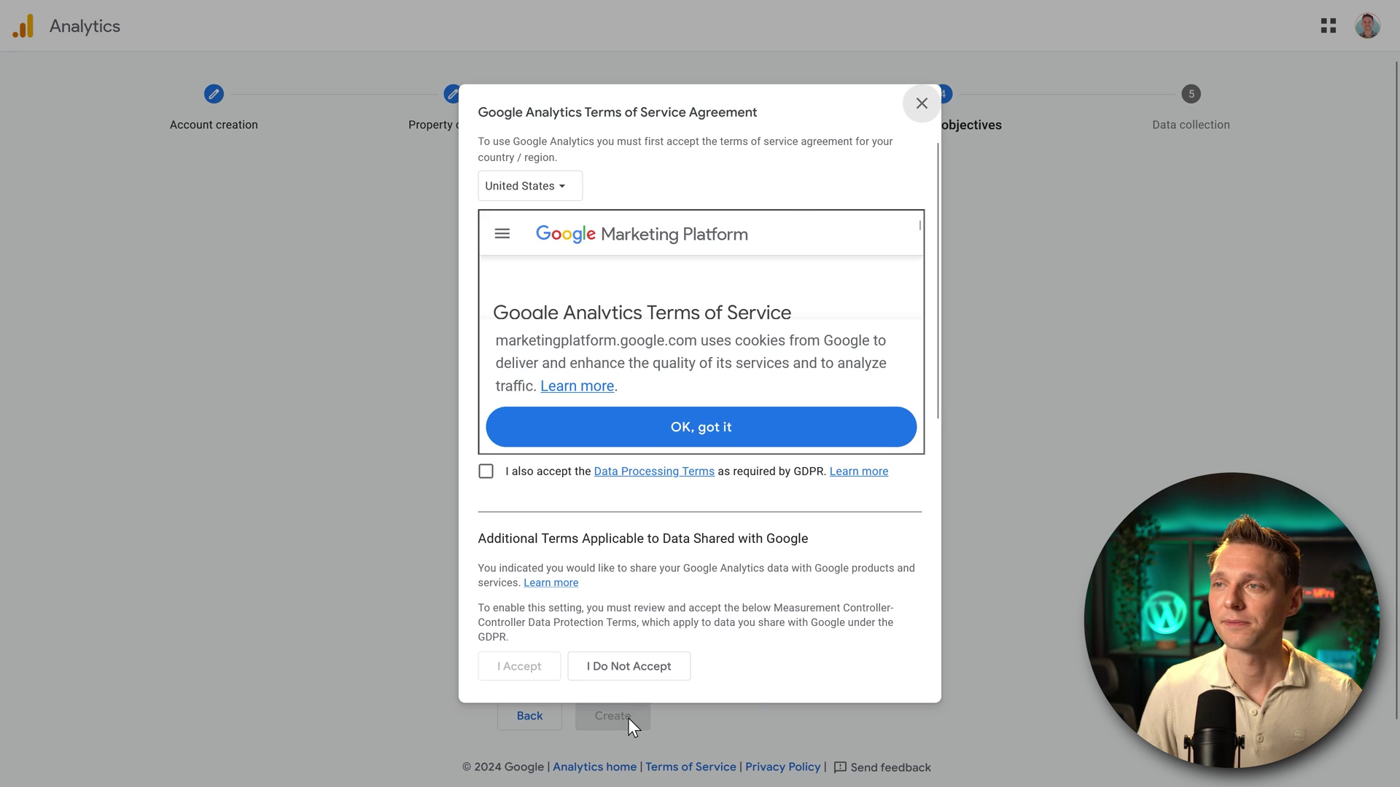
{"action": "left_click", "coordinate": [860, 427]}
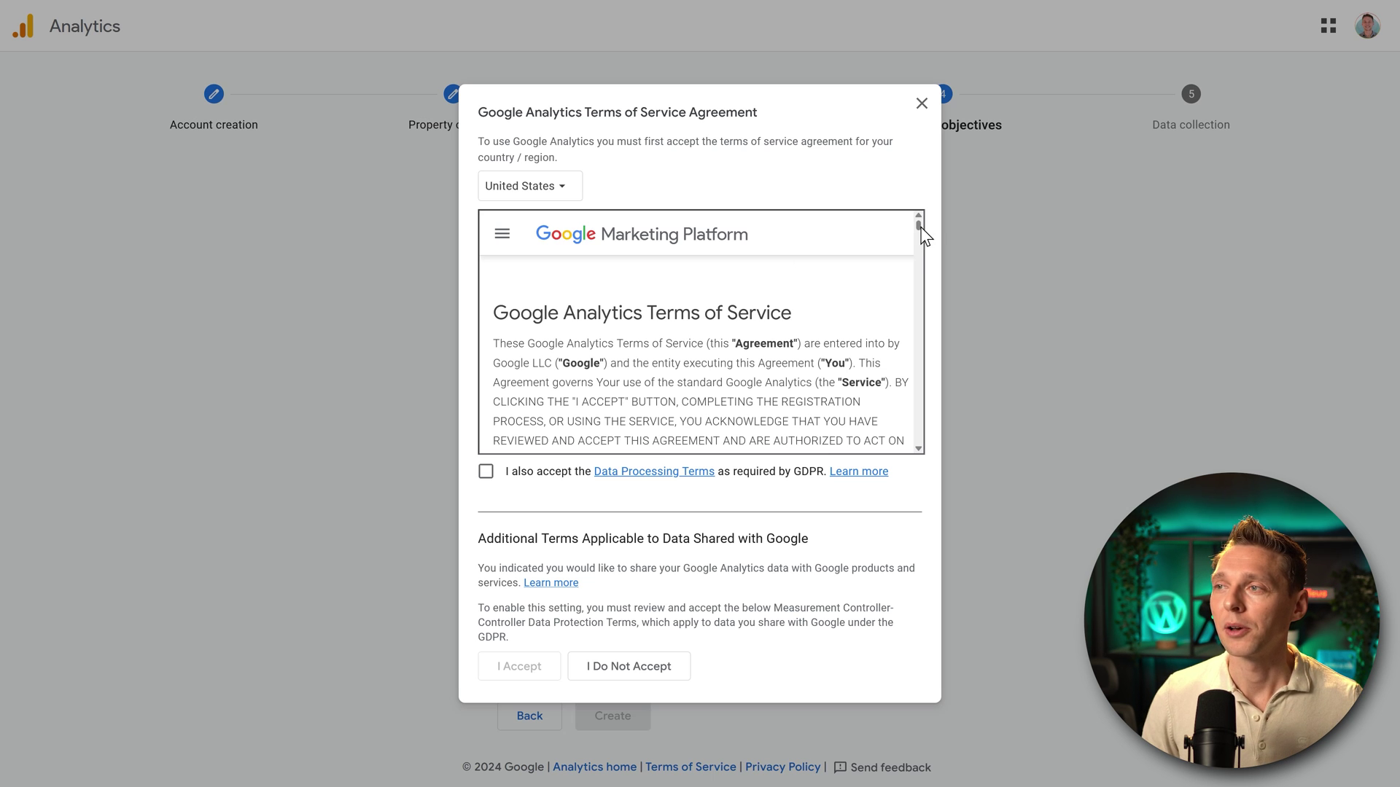
{"action": "mouse_move", "coordinate": [920, 228]}
{"action": "left_mouse_down"}
{"action": "mouse_move", "coordinate": [916, 434]}
{"action": "mouse_move", "coordinate": [922, 272]}
{"action": "mouse_move", "coordinate": [908, 230]}
{"action": "left_mouse_up"}
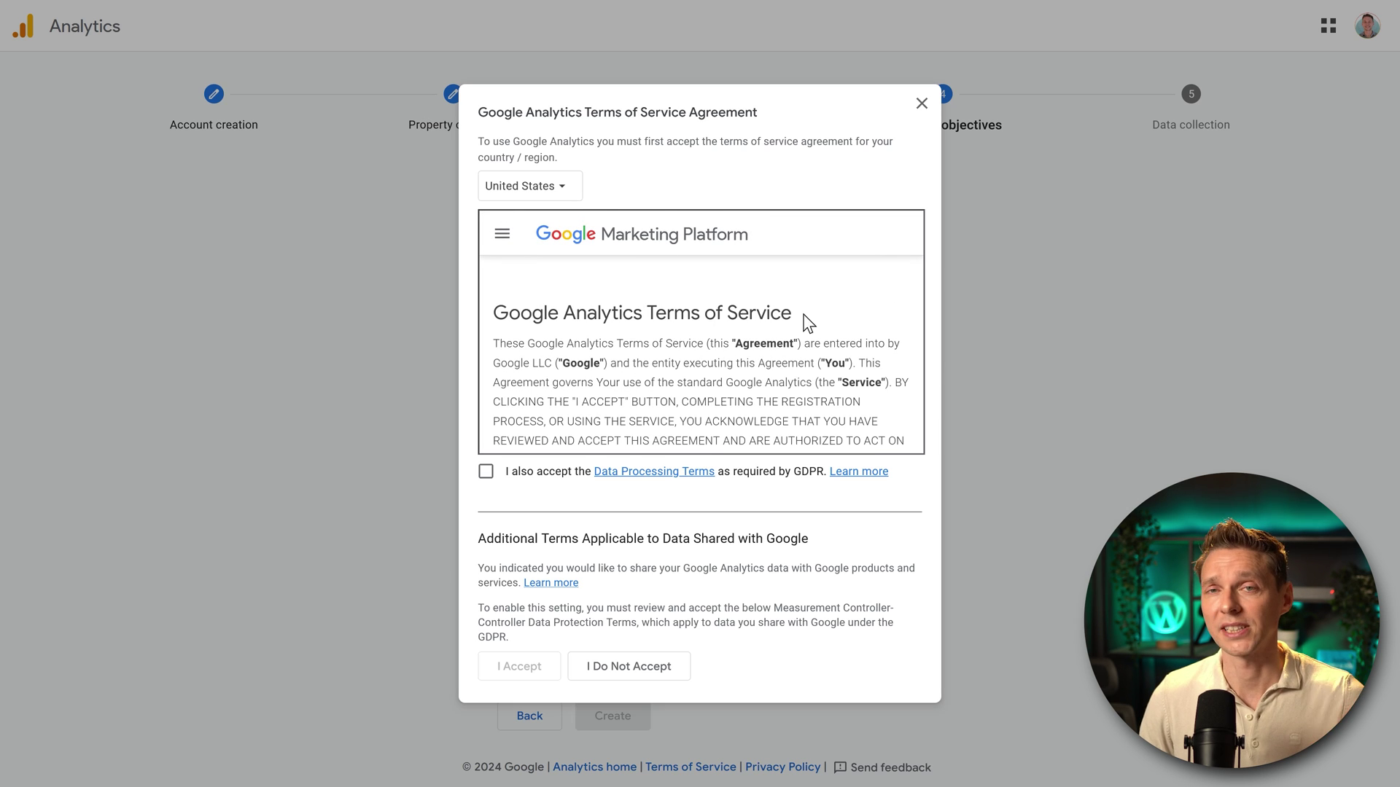
{"action": "left_click", "coordinate": [487, 472]}
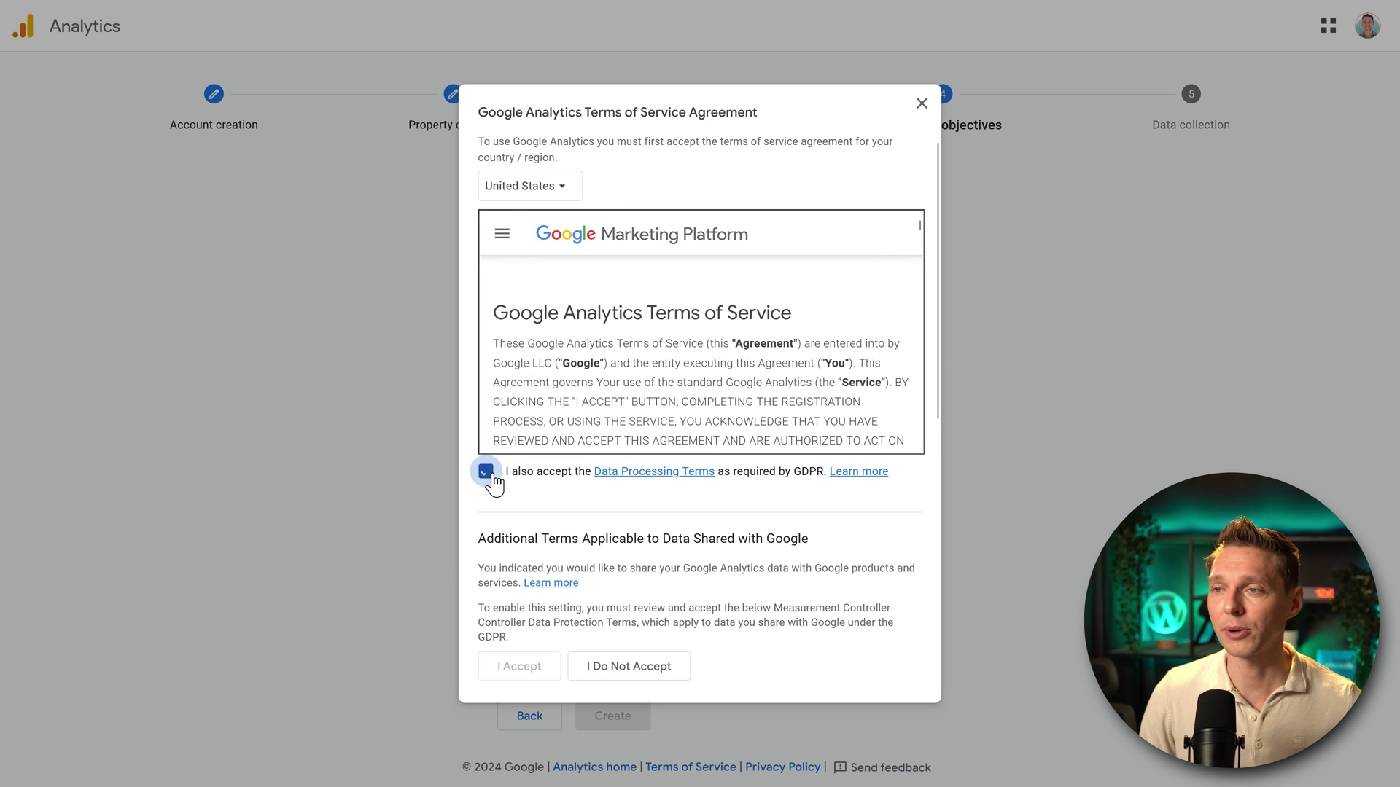
{"action": "middle_click", "coordinate": [895, 509]}
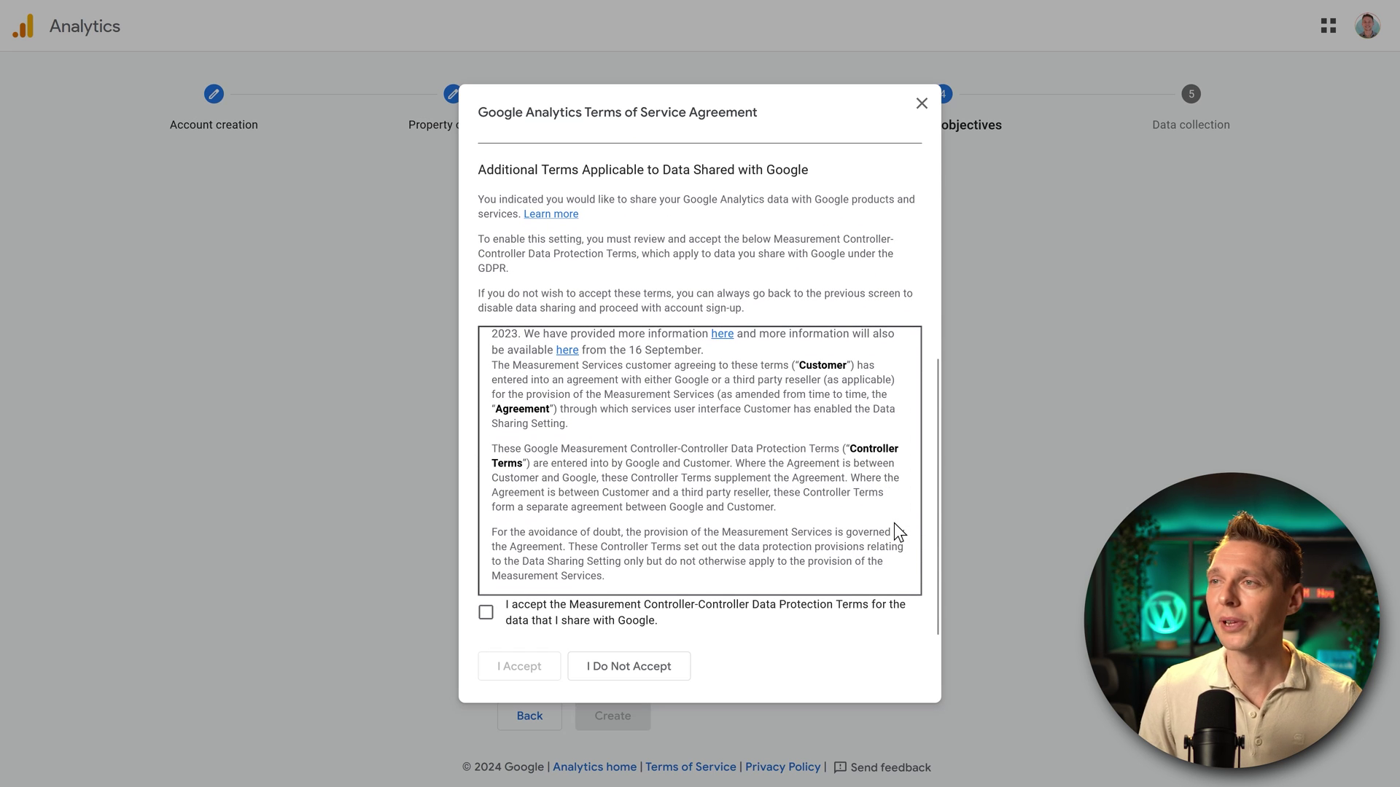
{"action": "middle_click", "coordinate": [891, 271]}
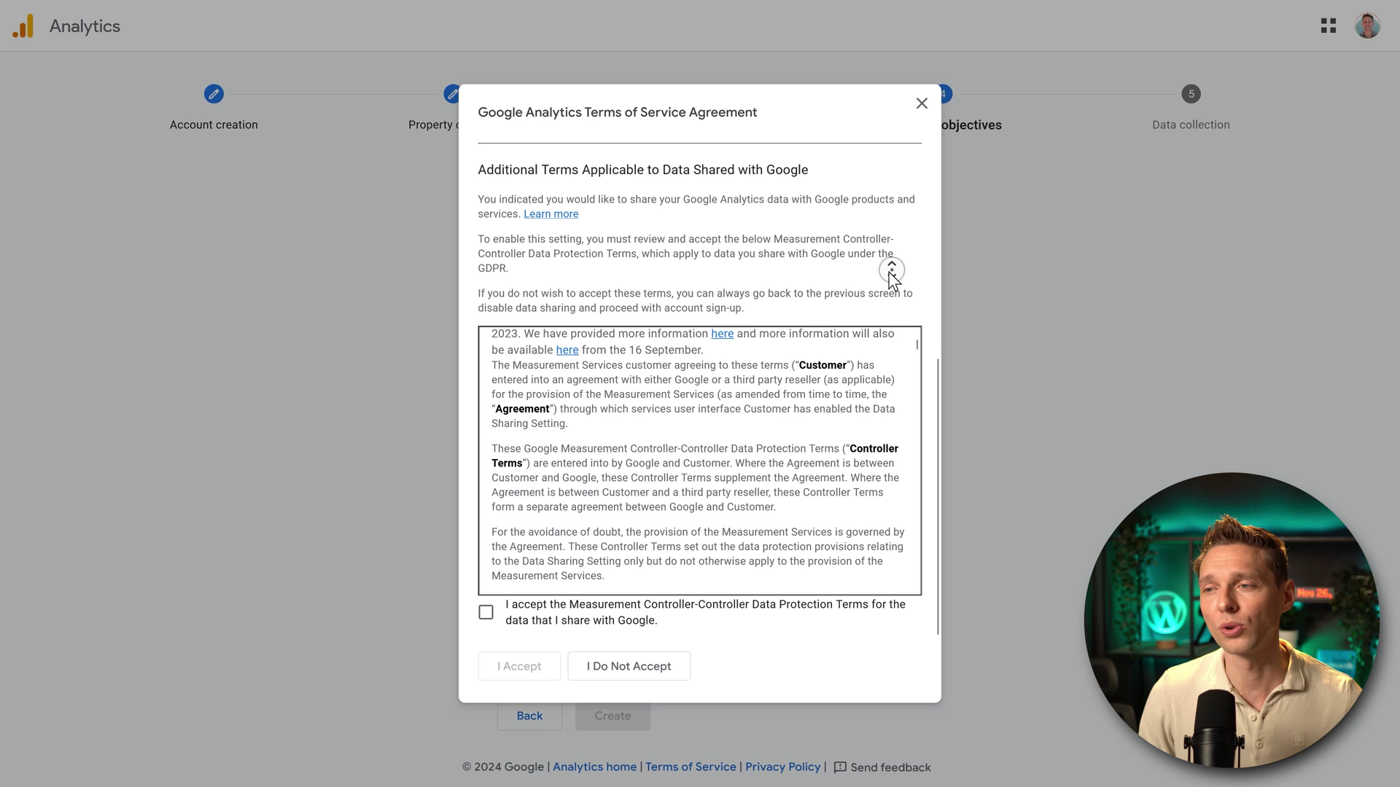
{"action": "left_click", "coordinate": [538, 621]}
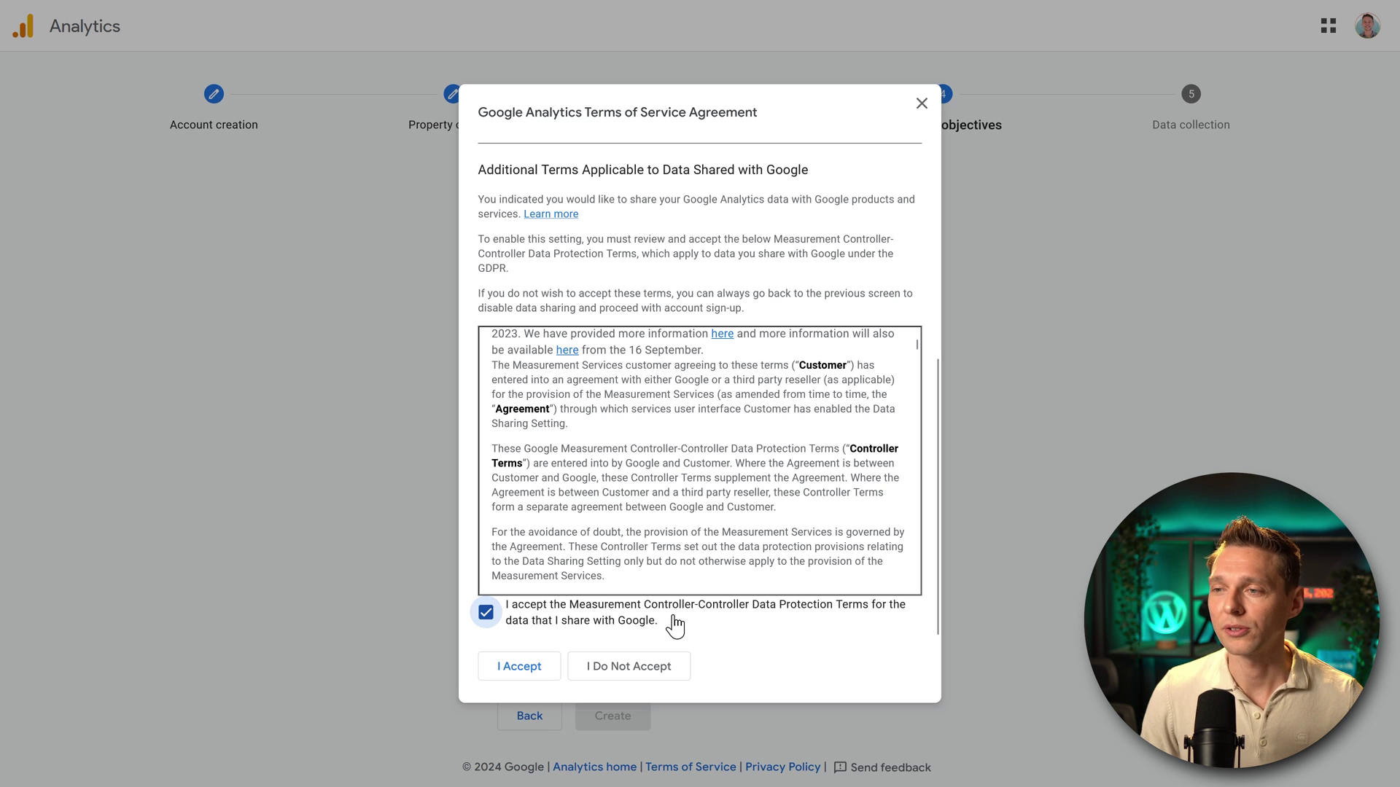
{"action": "left_click", "coordinate": [520, 678]}
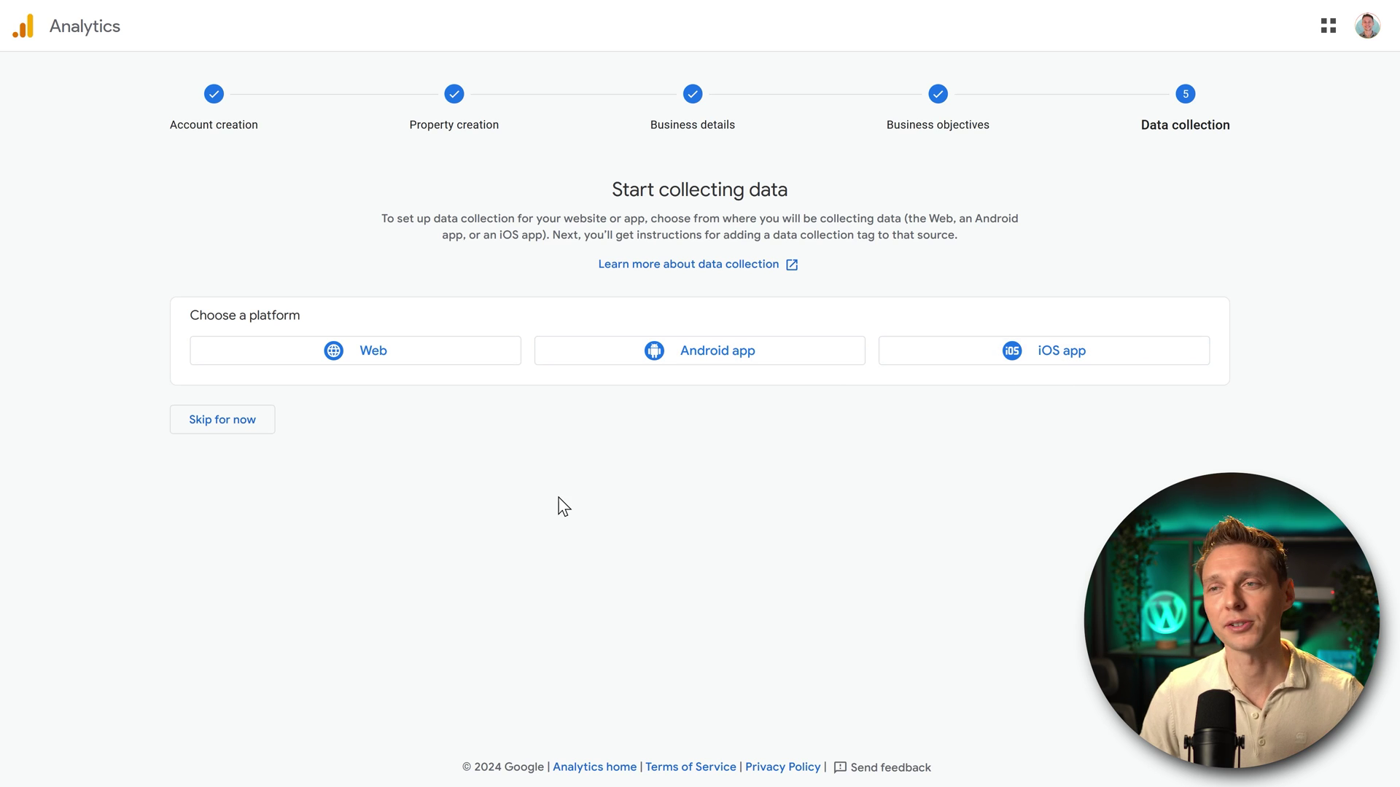
- Set up a Web stream for wpressdoctor.com named 'Website - WPress Doctor'
{"action": "left_click", "coordinate": [383, 356]}
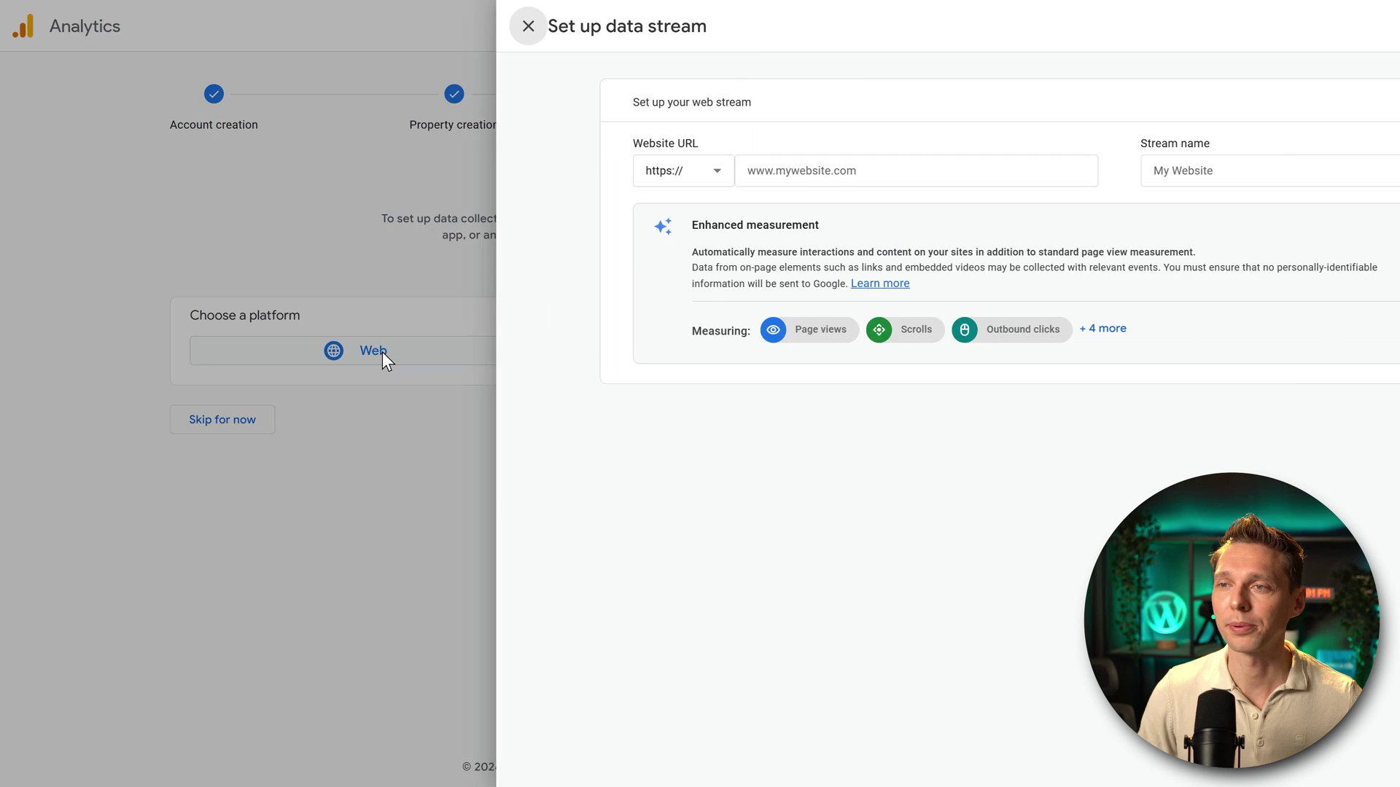
{"action": "left_click", "coordinate": [583, 173]}
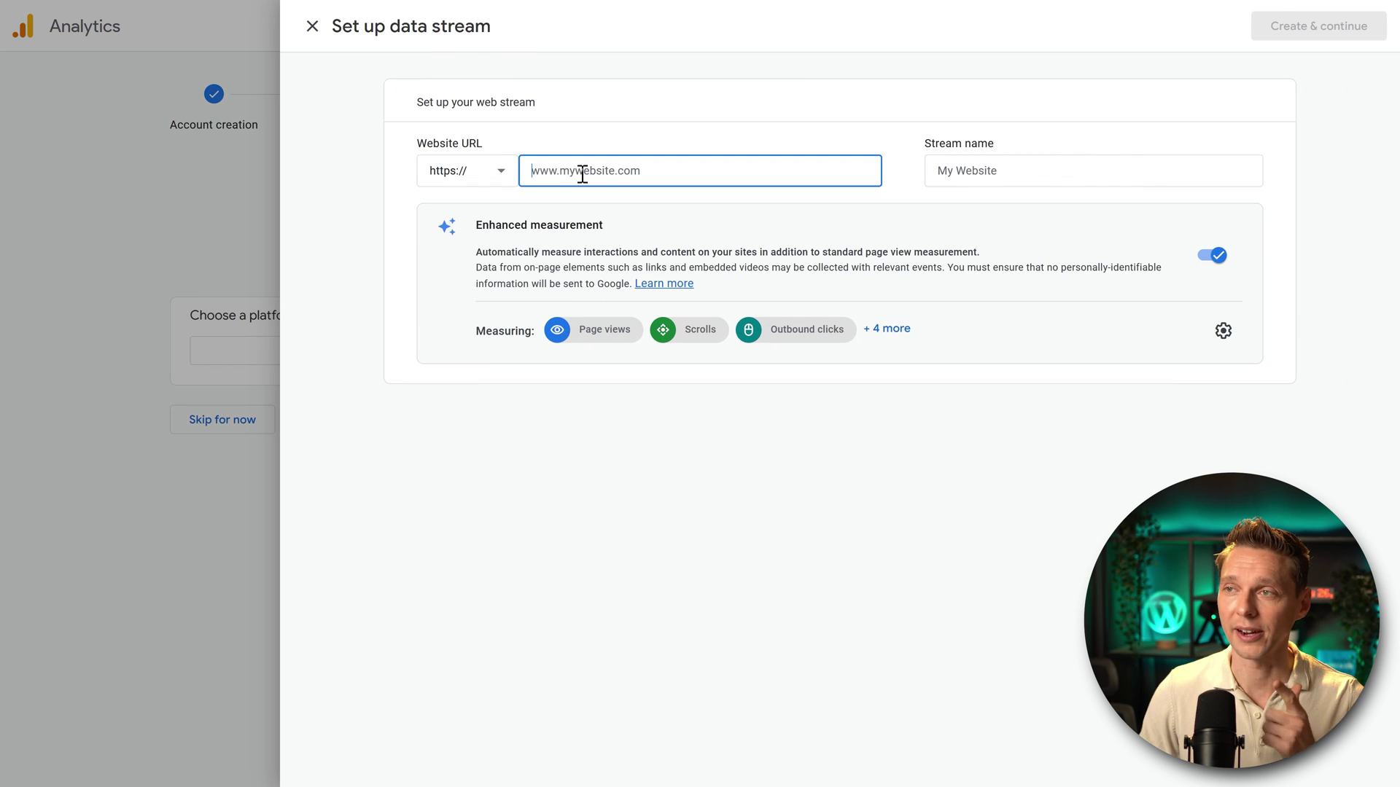
{"action": "type", "text": "wpressdoctor.com"}
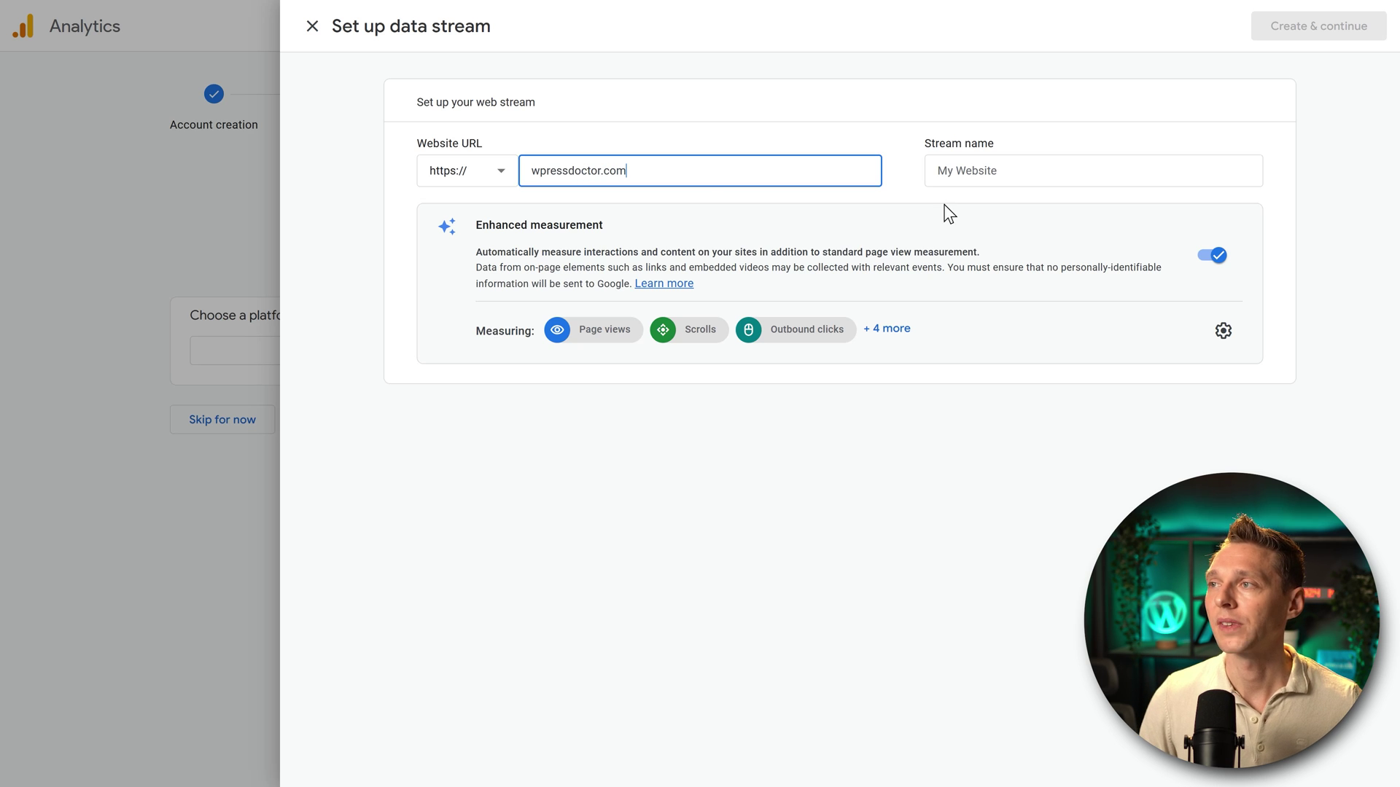
{"action": "key", "text": "Tab"}
{"action": "type", "text": "W"}
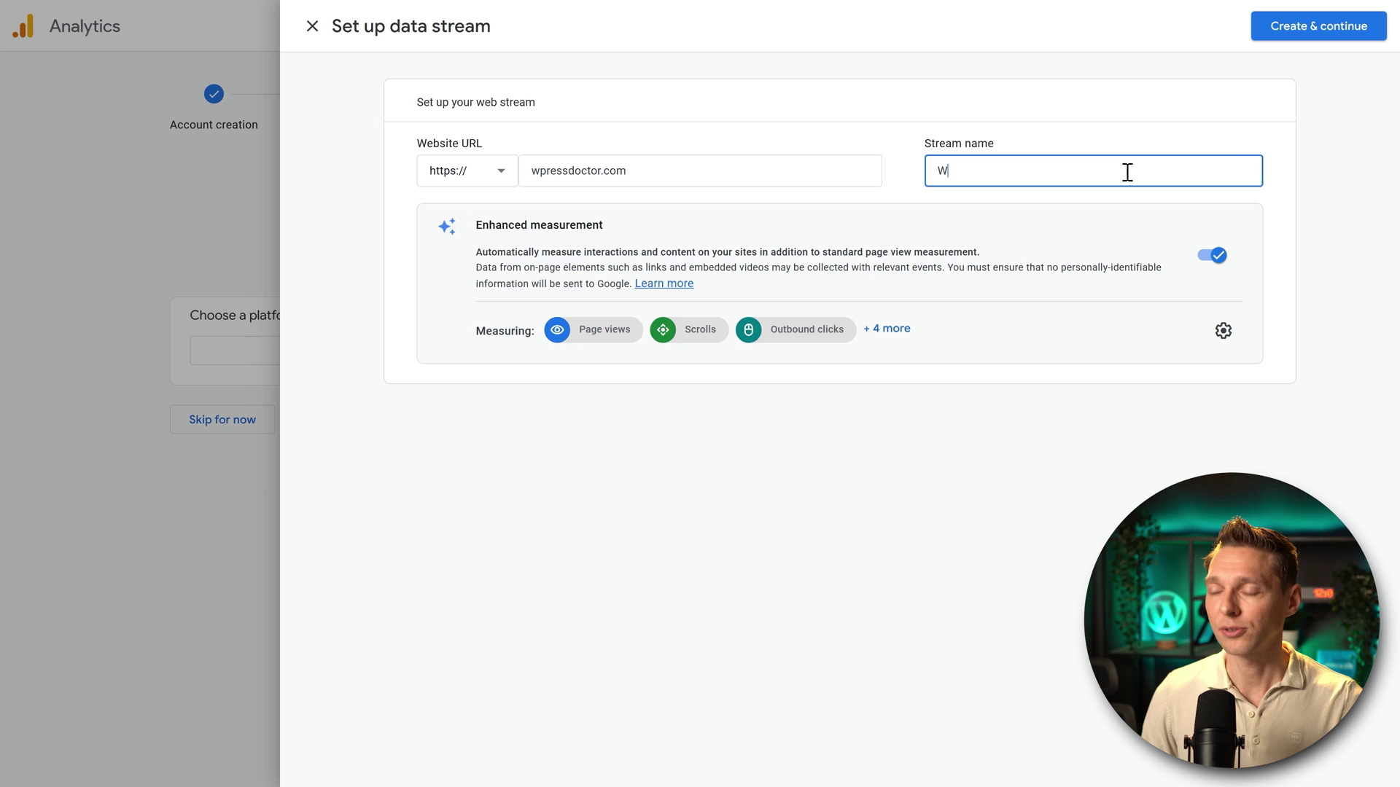
{"action": "type", "text": "ebsite - Wr"}
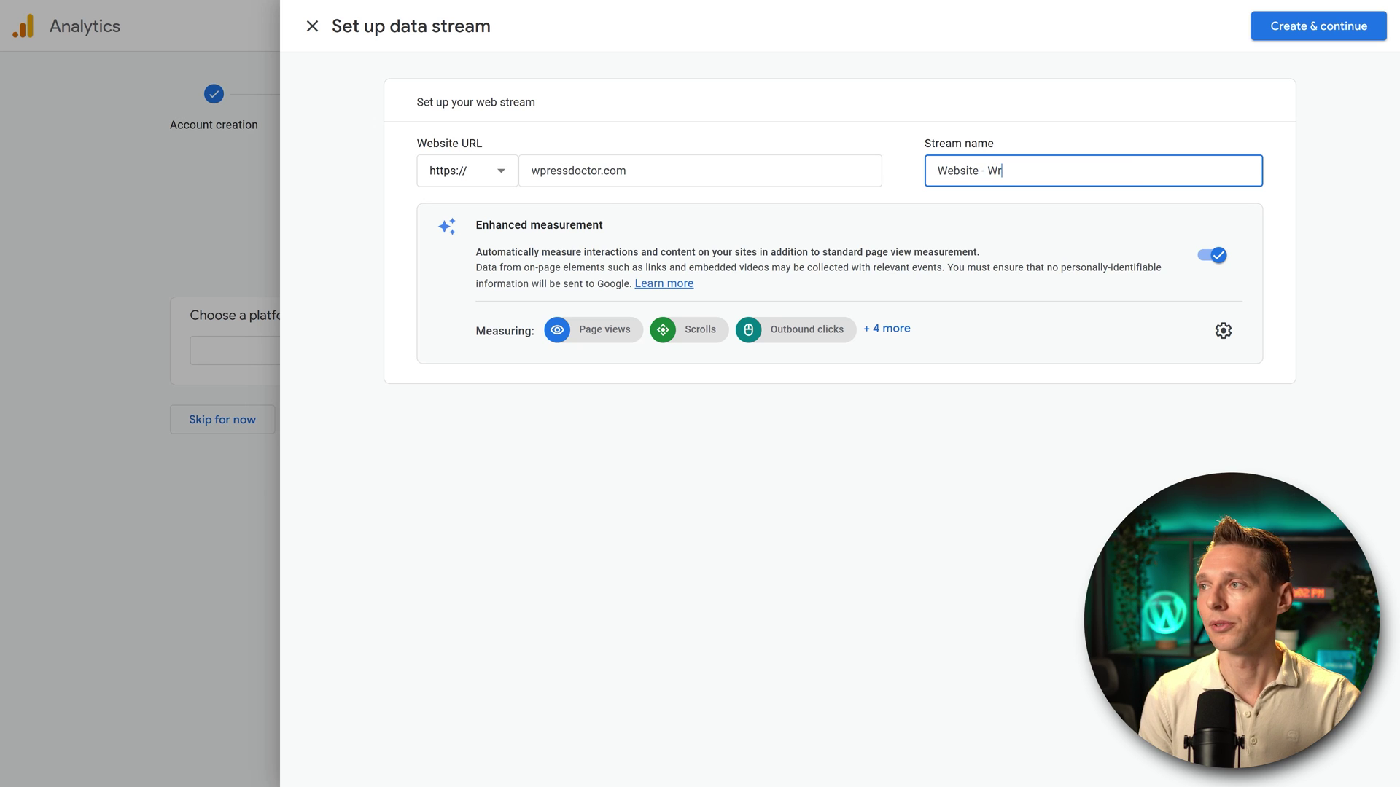
{"action": "key", "text": "BackSpace"}
{"action": "type", "text": "Press"}
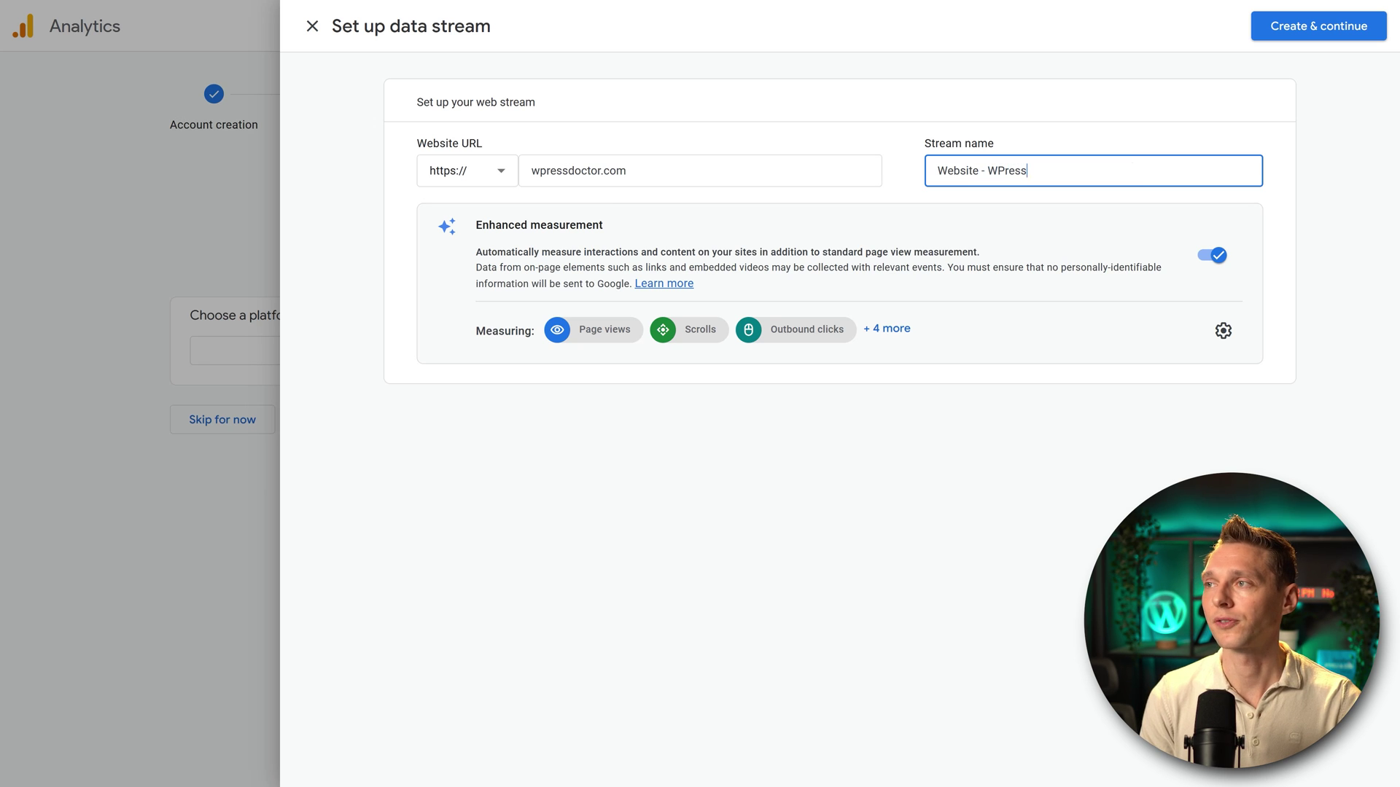
{"action": "type", "text": " Doctor"}
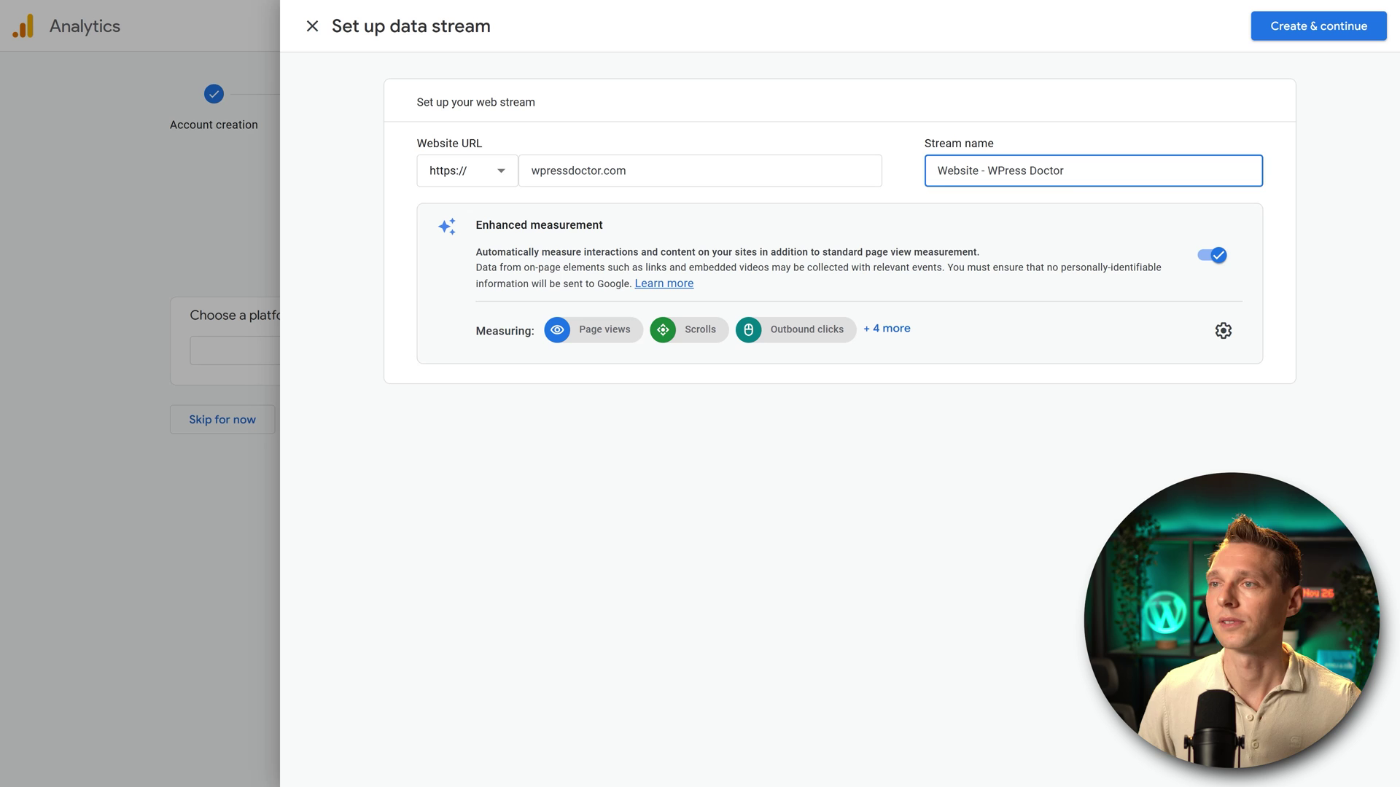
{"action": "left_click", "coordinate": [817, 261]}
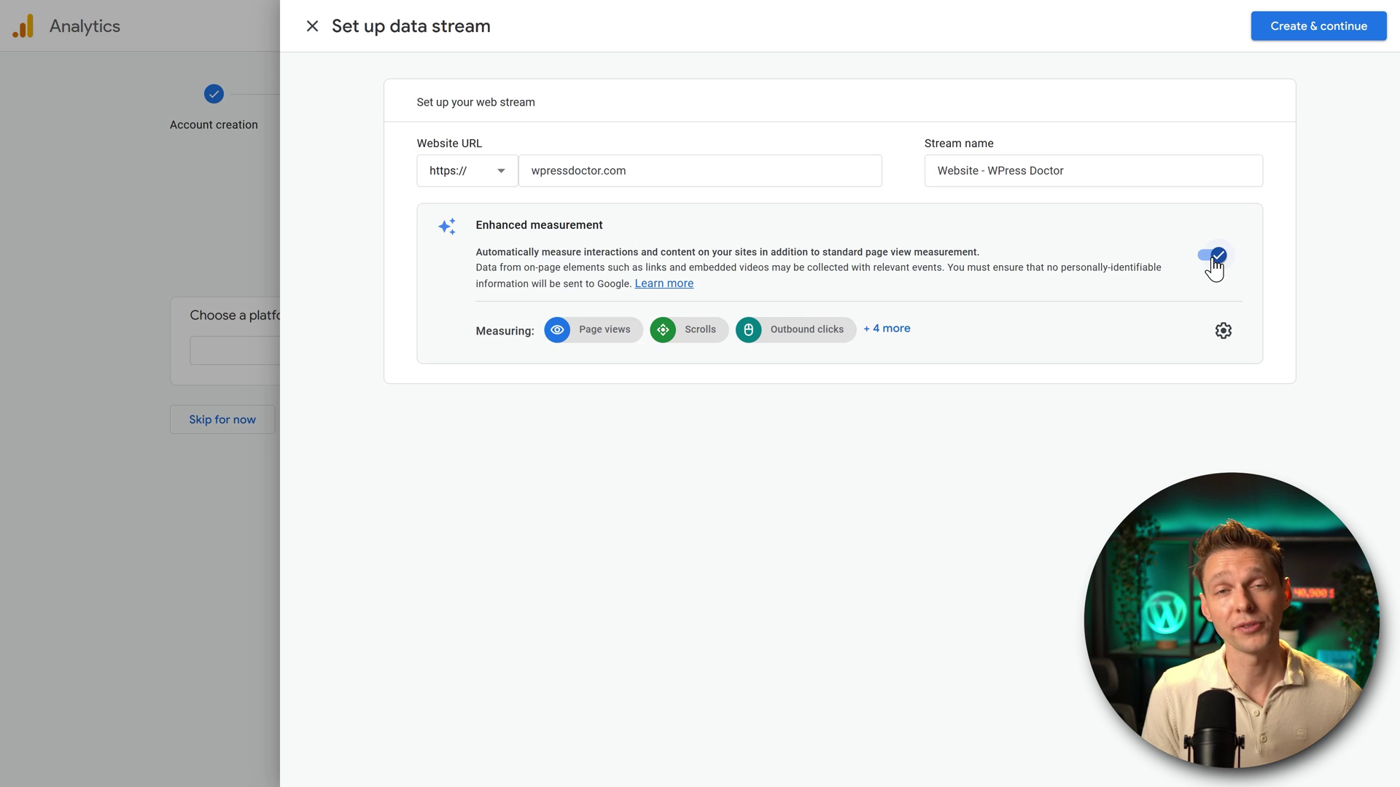
{"action": "left_click", "coordinate": [1222, 332]}
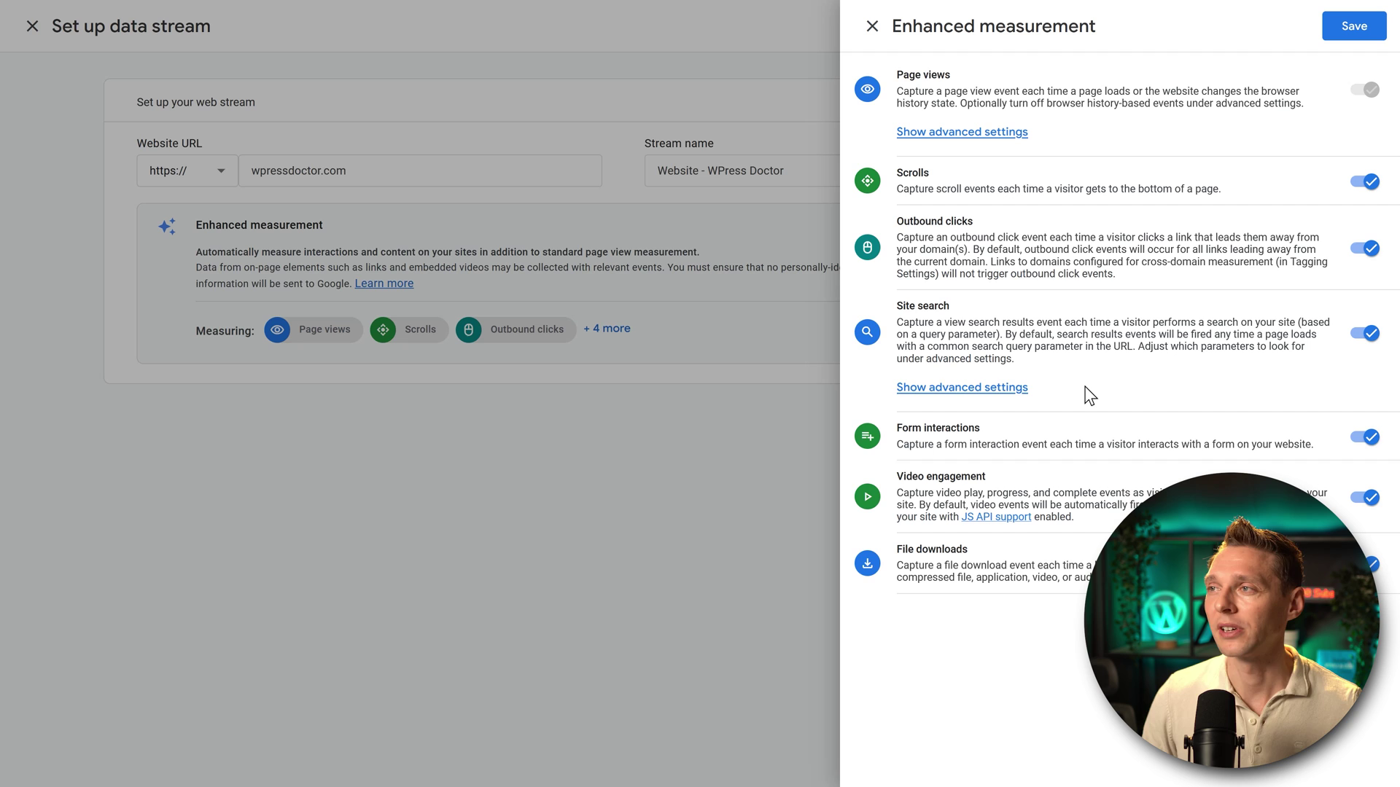
{"action": "left_click", "coordinate": [980, 388]}
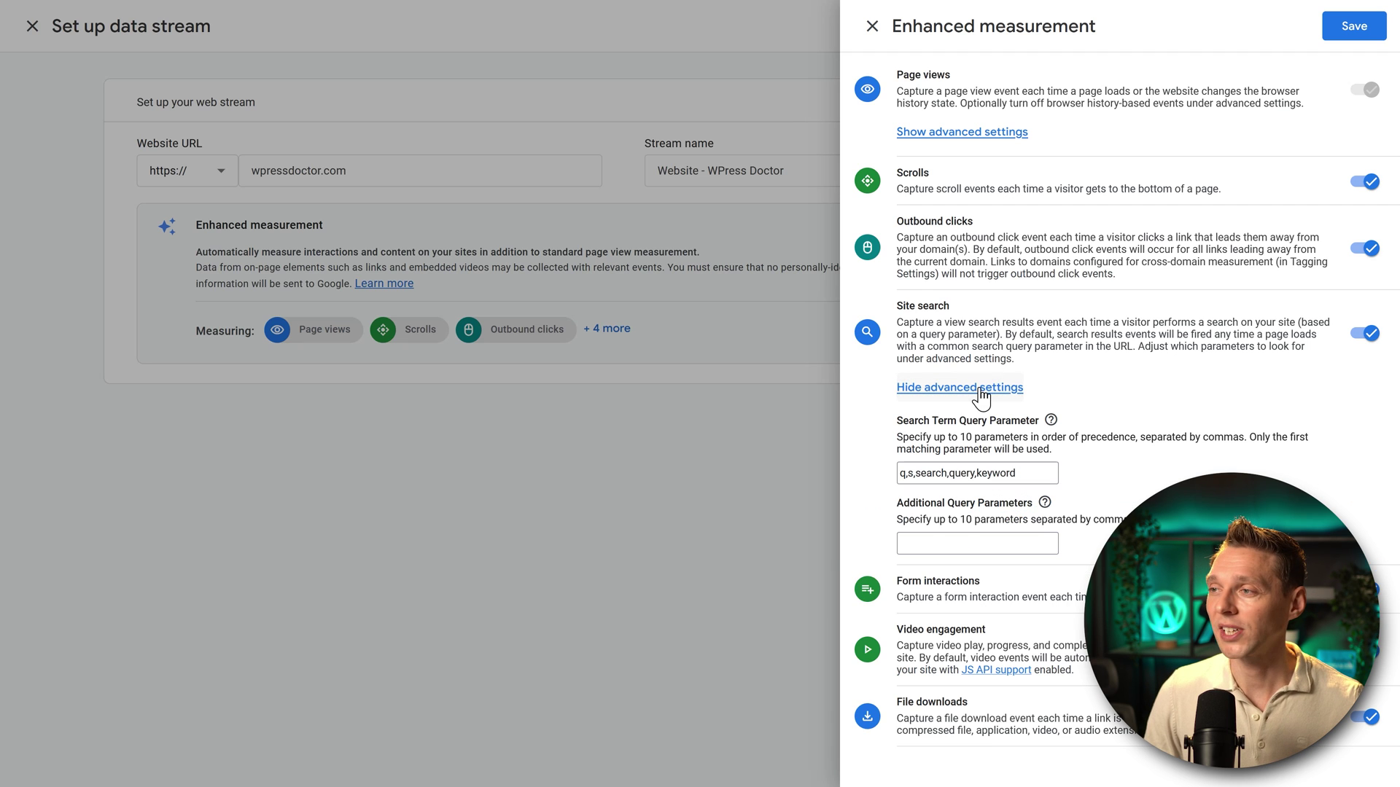
{"action": "double_click", "coordinate": [911, 473]}
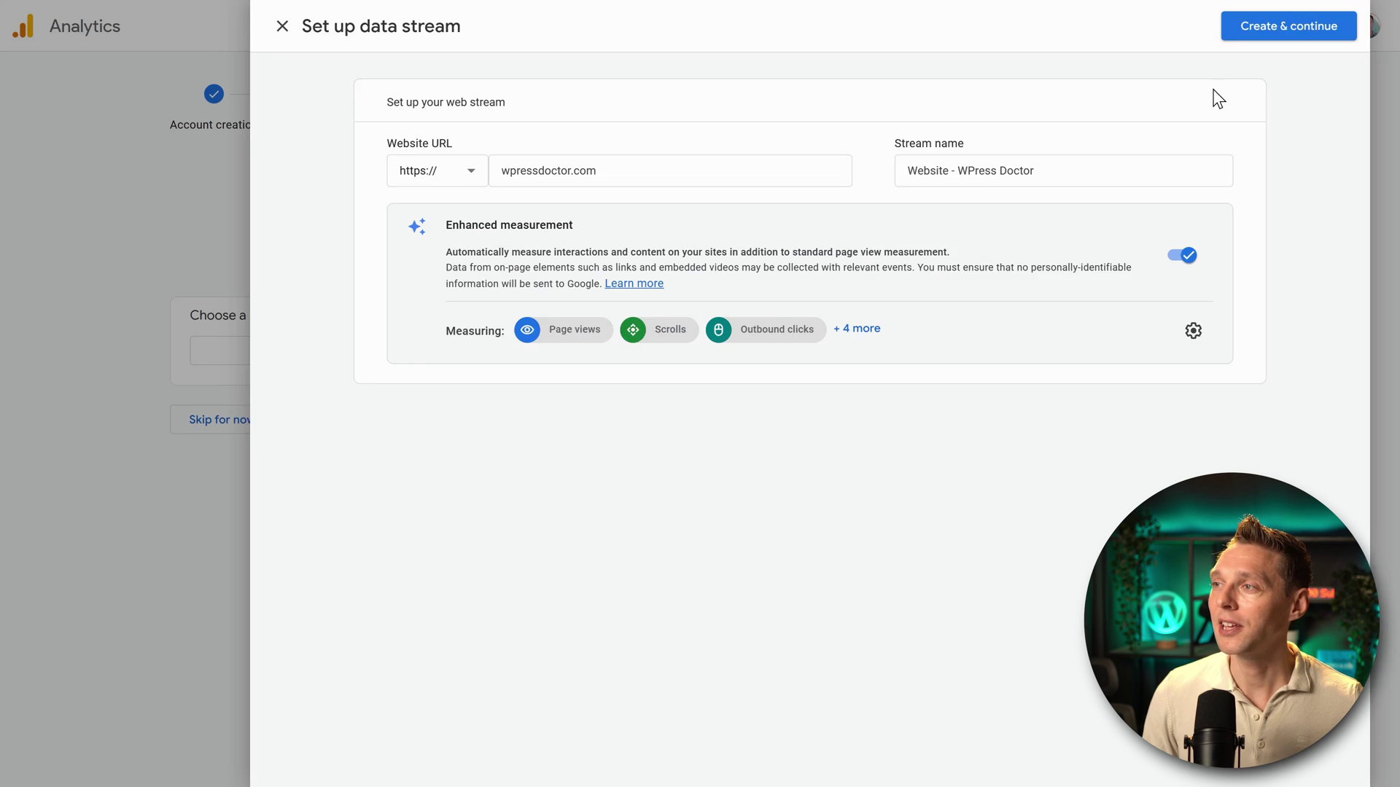
{"action": "left_click", "coordinate": [1353, 30]}
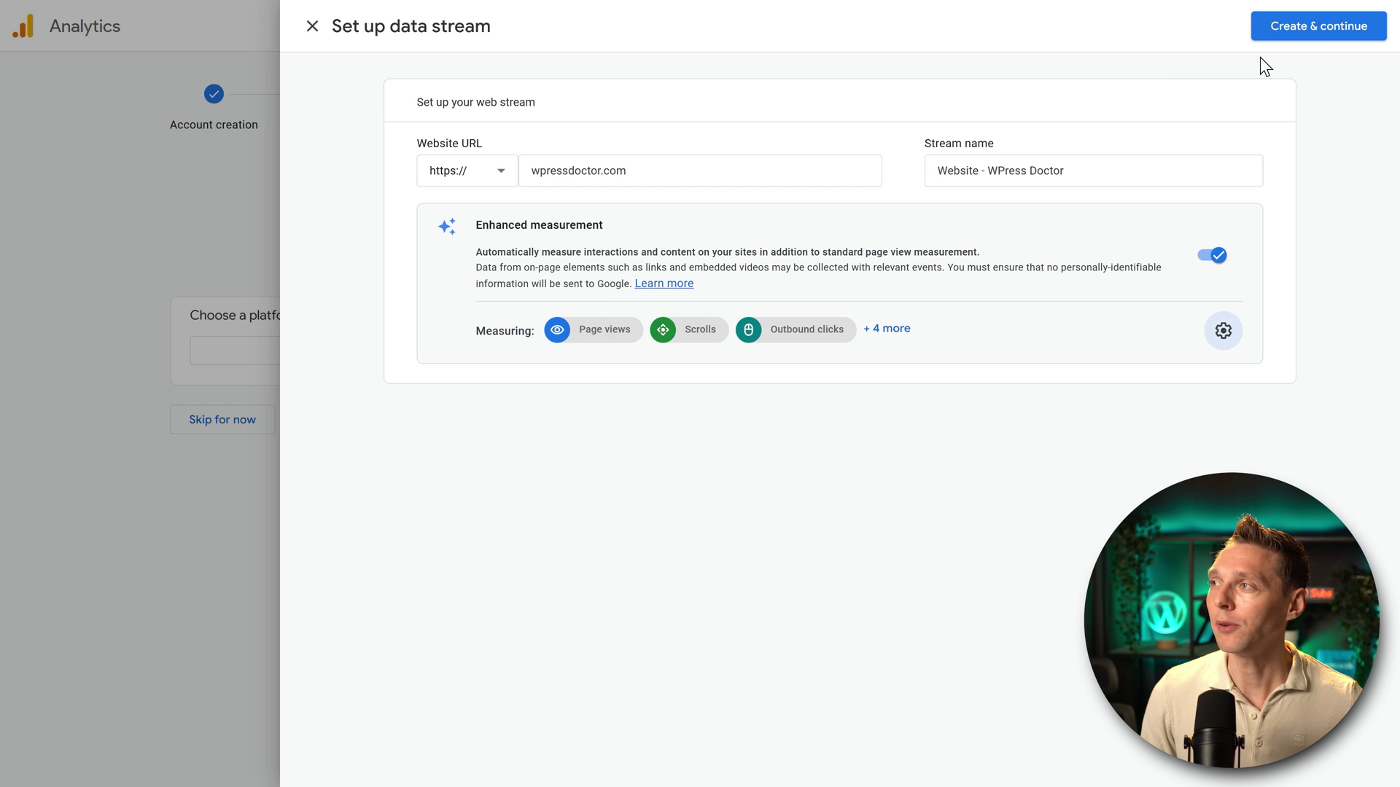
- Create the Website - WPress Doctor stream to reach the Google tag setup
{"action": "left_click", "coordinate": [1305, 29]}
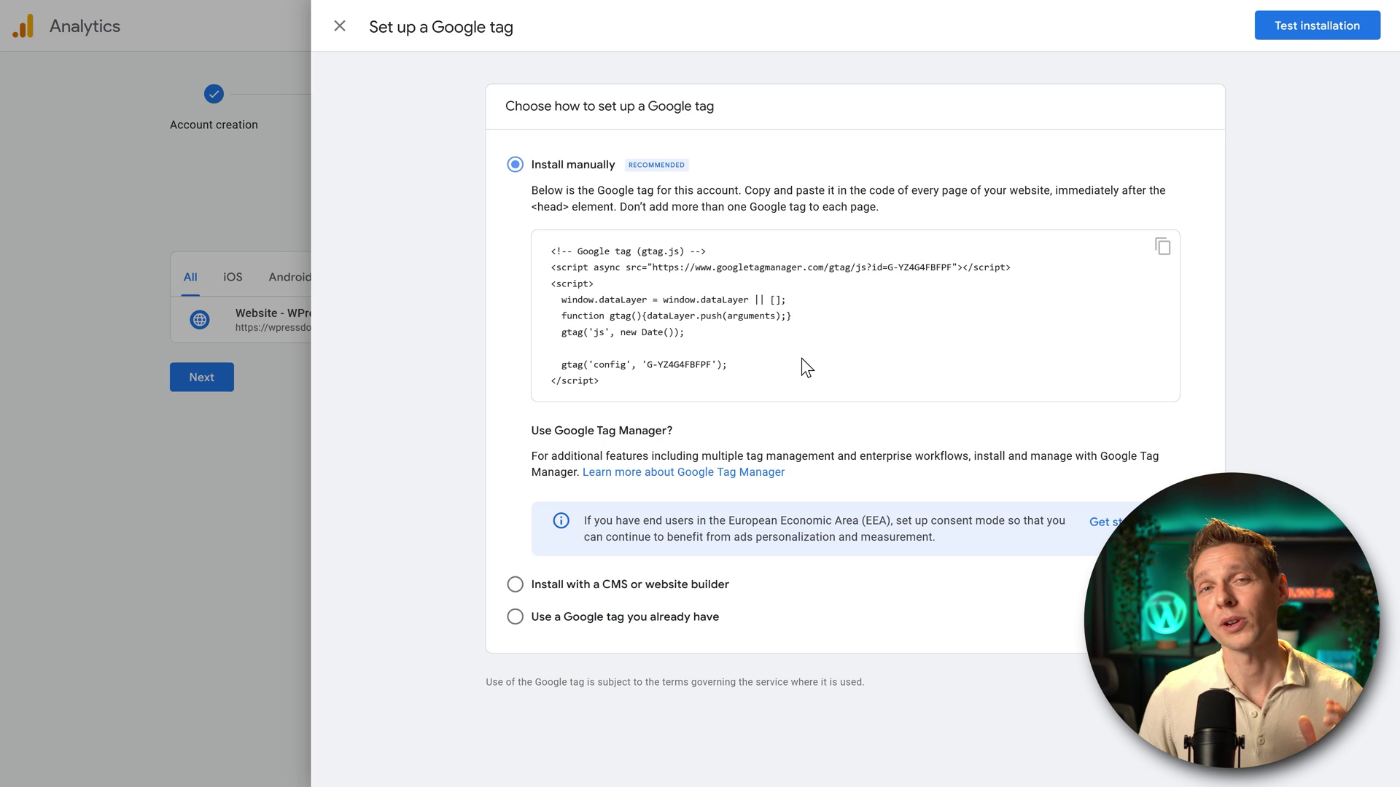
- Choose installing the tag with a CMS and open the platform list showing MonsterInsights
{"action": "left_click", "coordinate": [517, 588]}
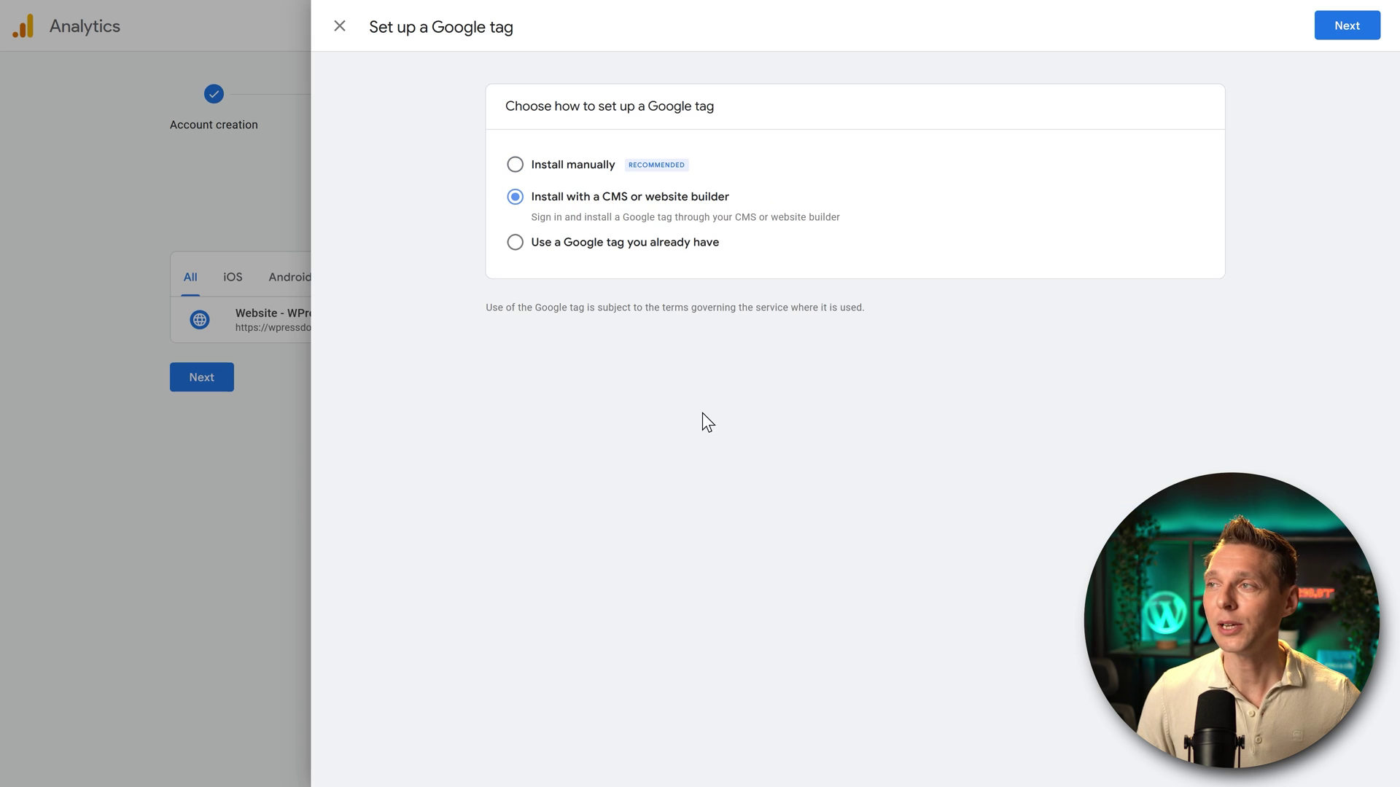
{"action": "left_click", "coordinate": [1347, 33]}
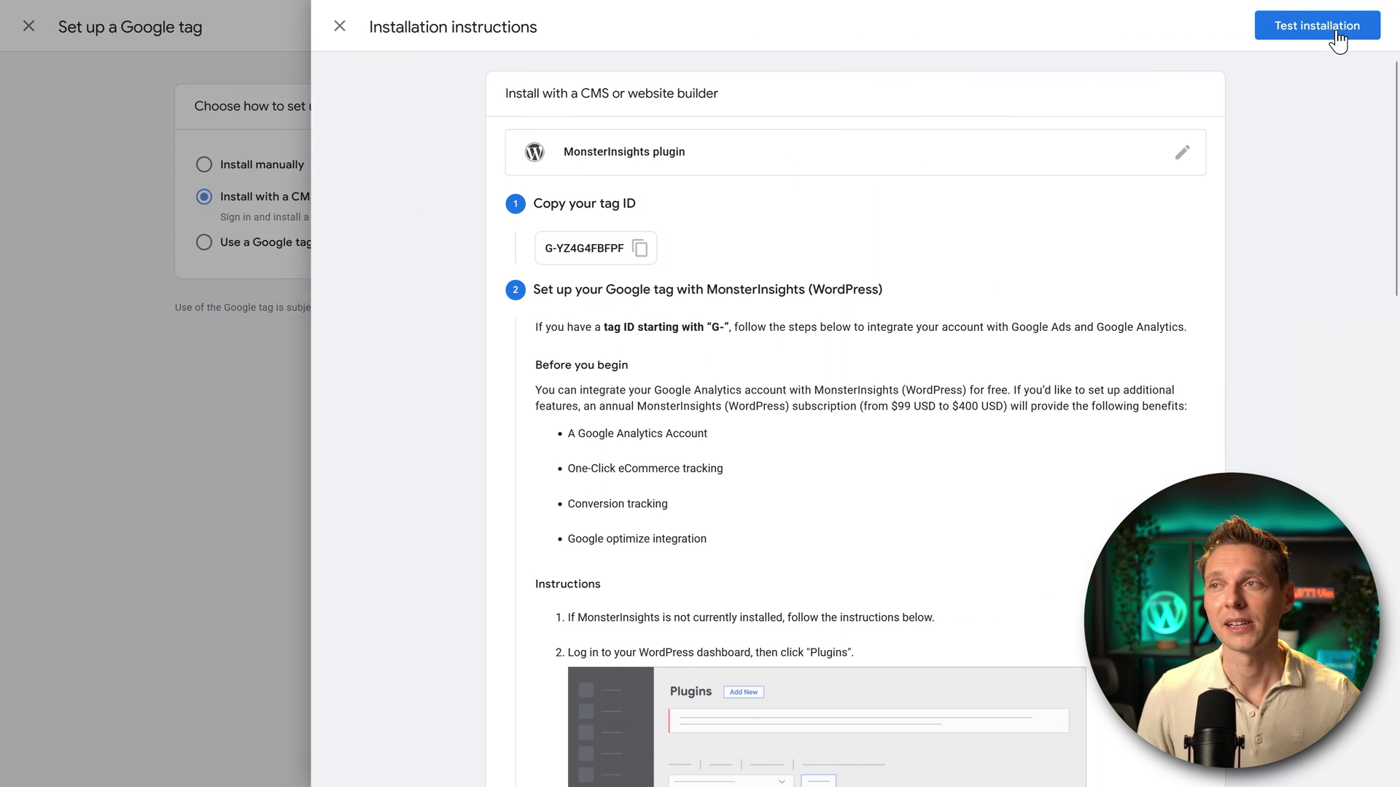
{"action": "left_click", "coordinate": [675, 159]}
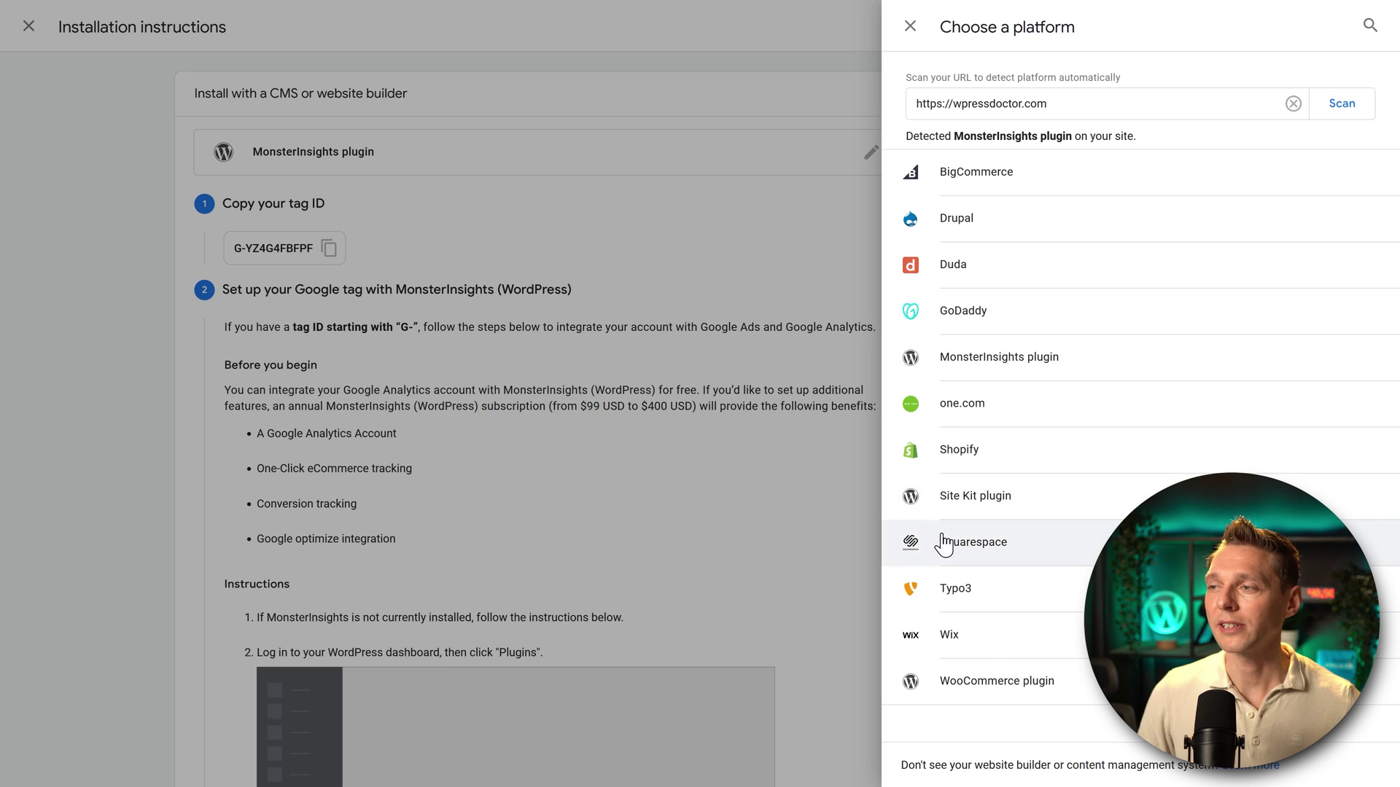
- Preview the Wix and Squarespace instructions, then settle on the Site Kit plugin platform
{"action": "left_click", "coordinate": [980, 640]}
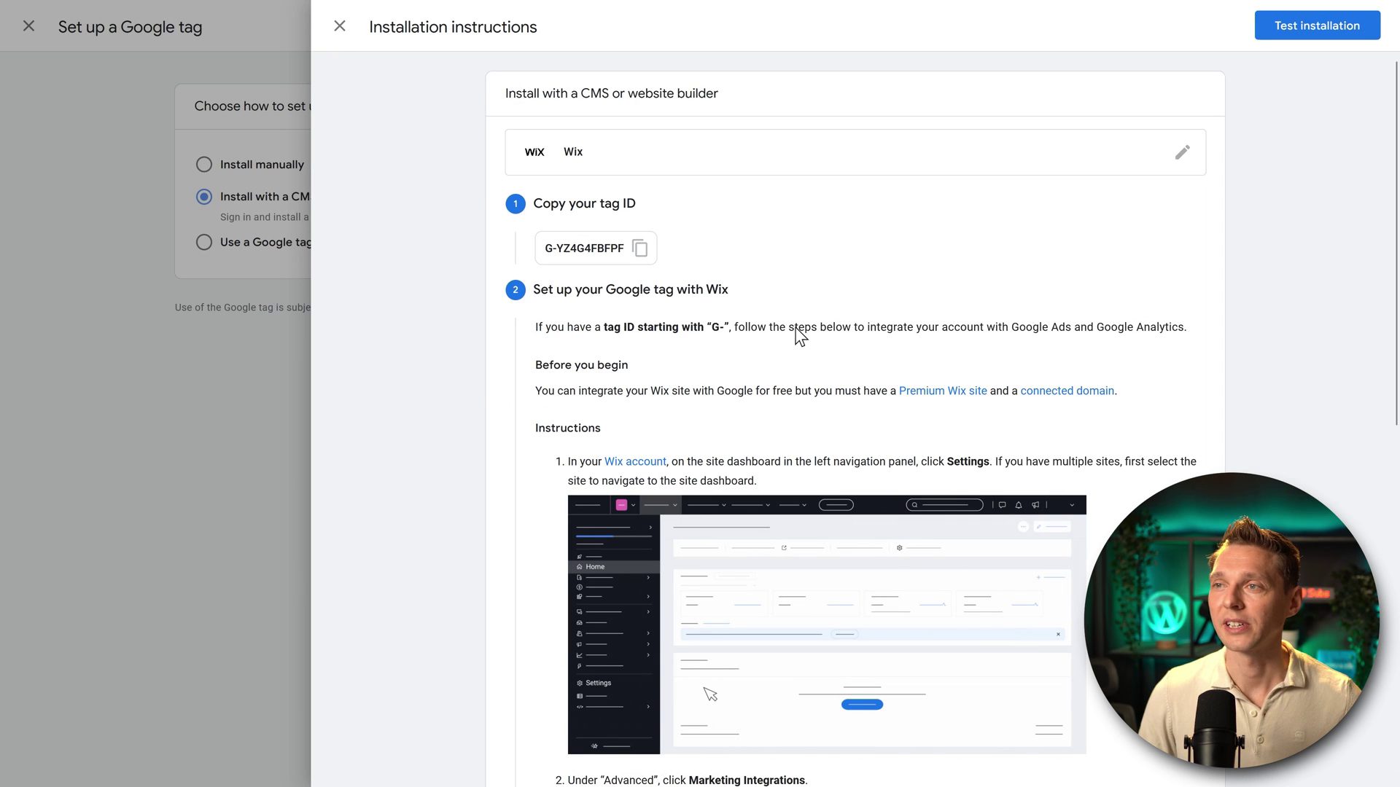
{"action": "middle_click", "coordinate": [1016, 283]}
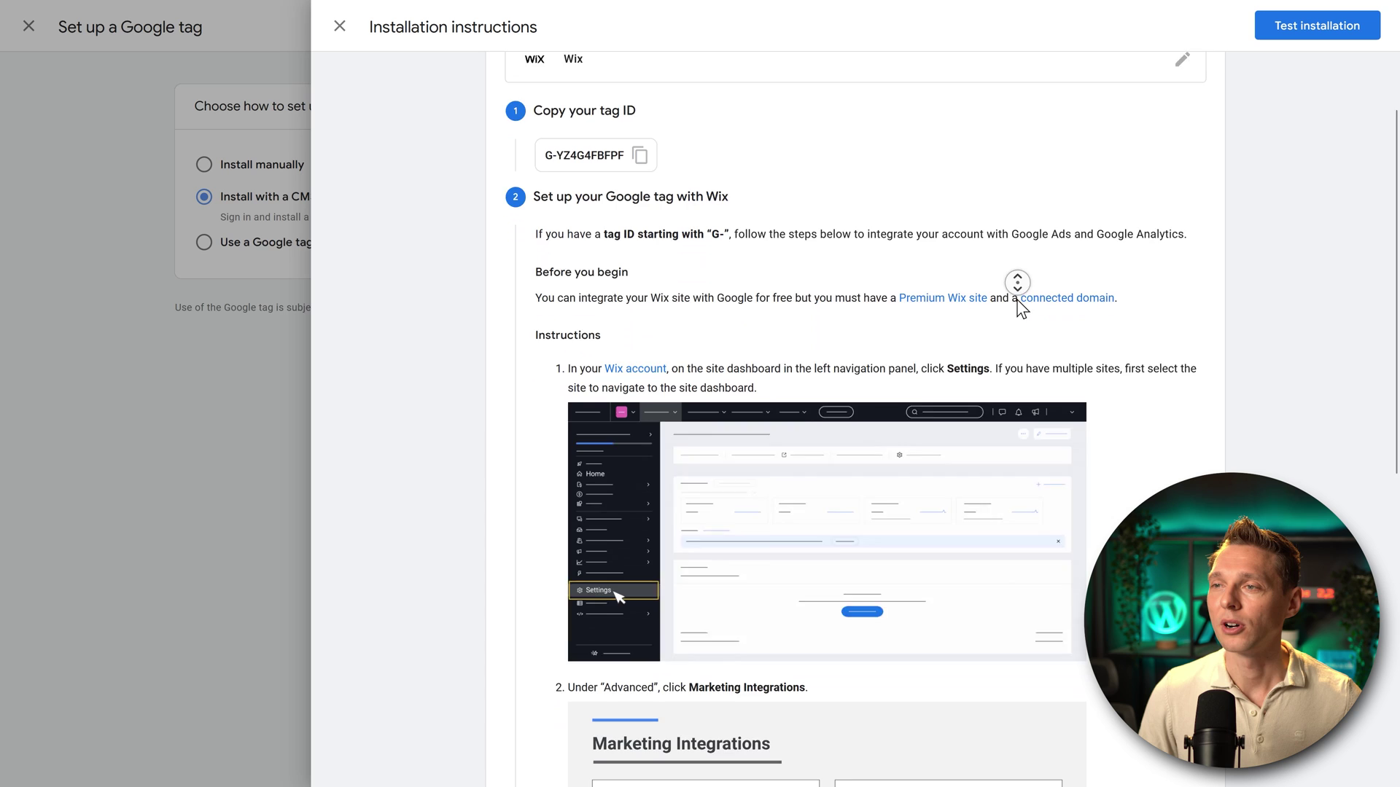
{"action": "middle_click", "coordinate": [1013, 232]}
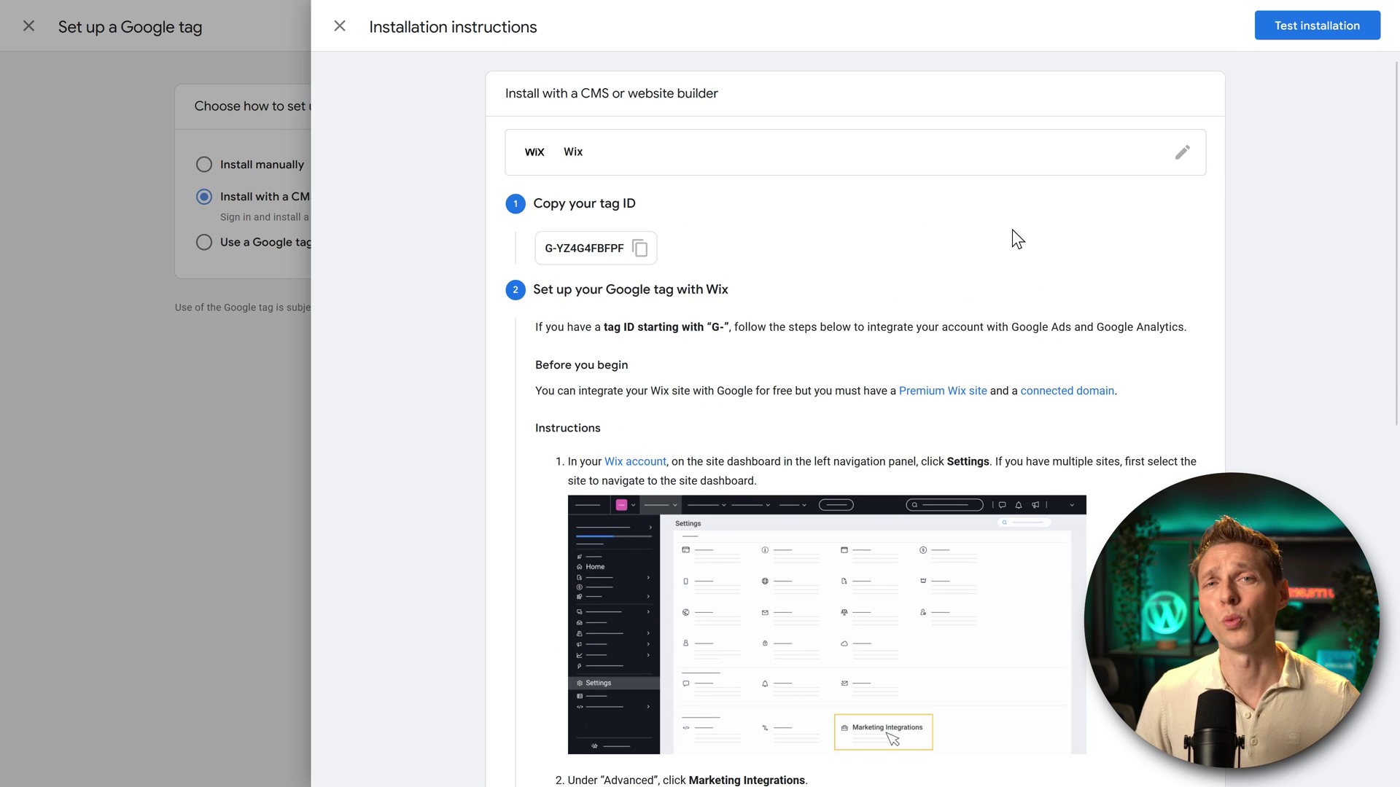
{"action": "left_click", "coordinate": [1181, 151]}
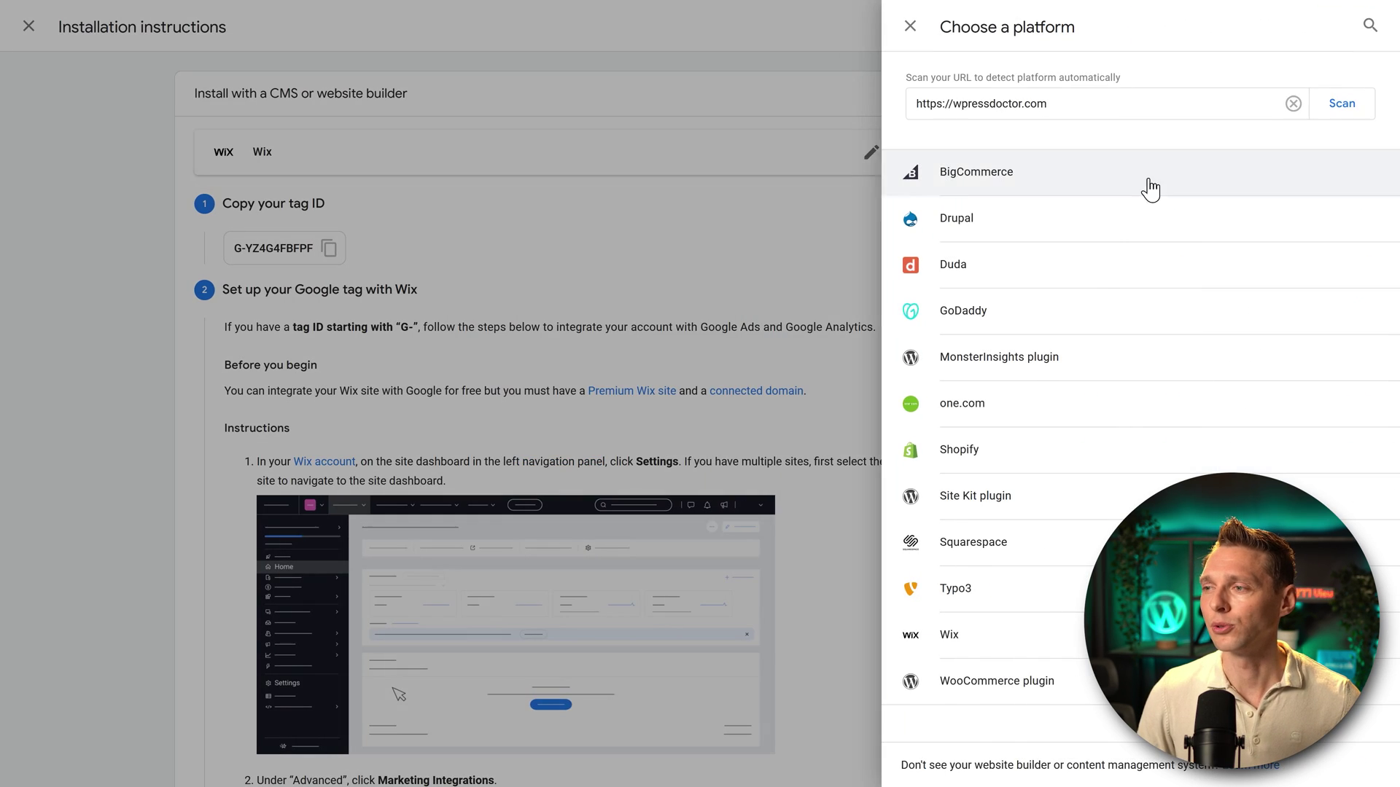
{"action": "left_click", "coordinate": [1028, 541]}
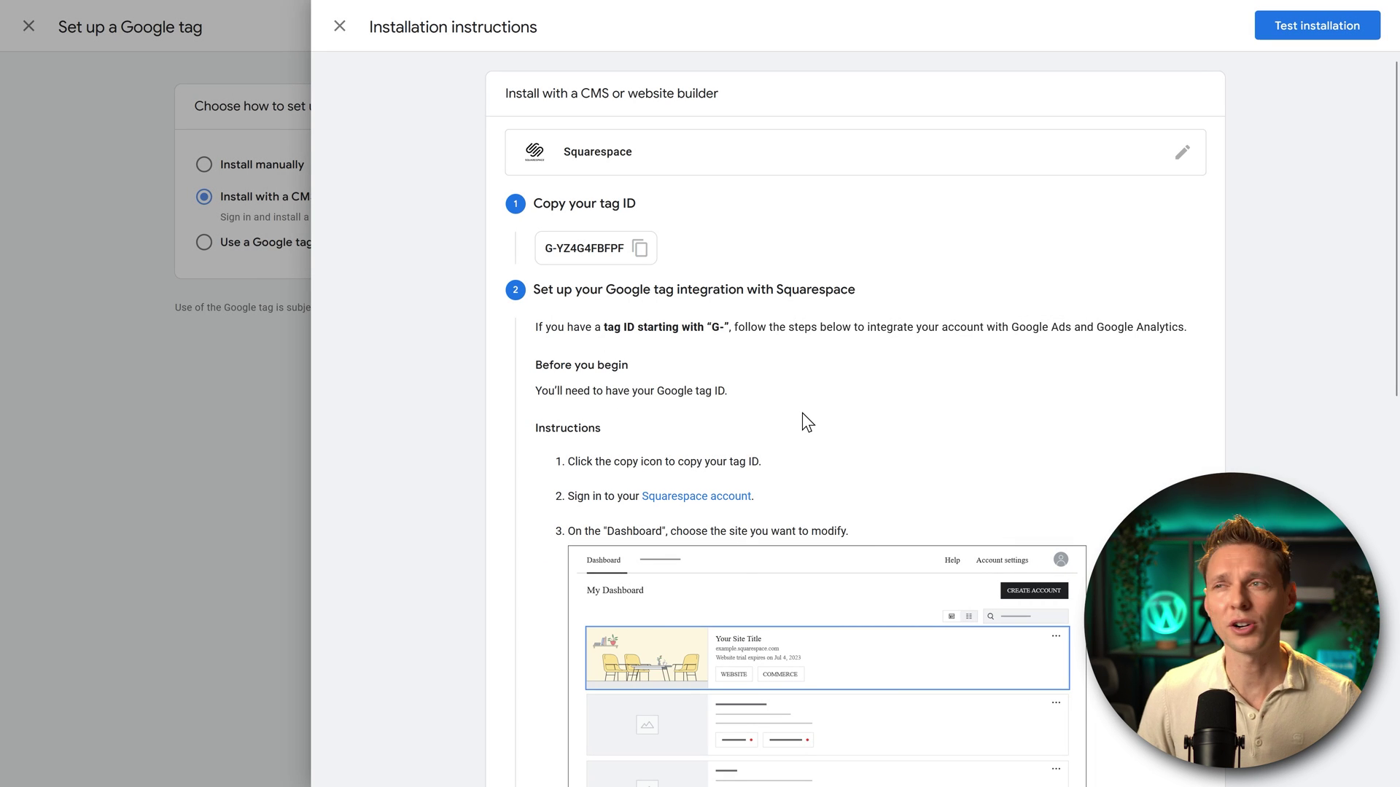
{"action": "left_click", "coordinate": [1181, 153]}
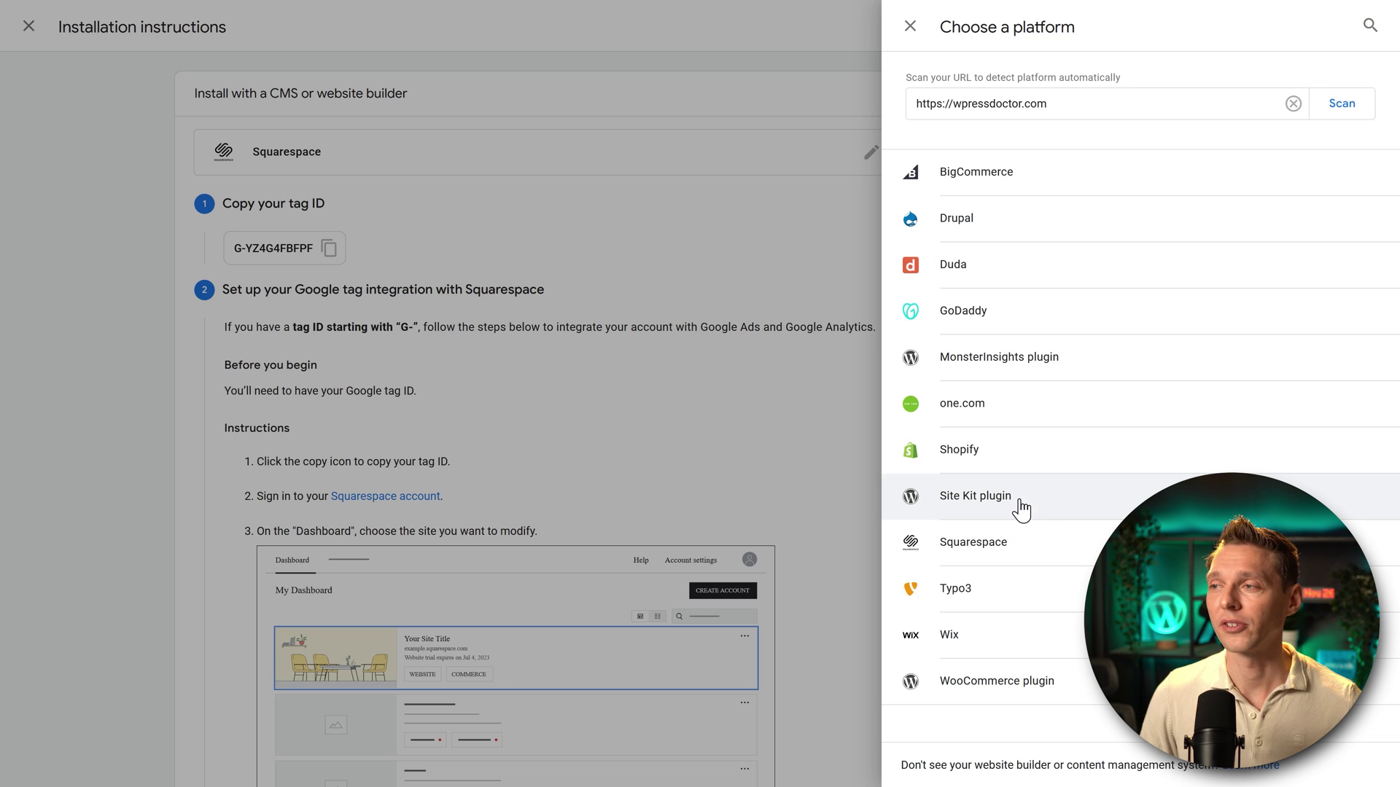
{"action": "left_click", "coordinate": [1017, 502]}
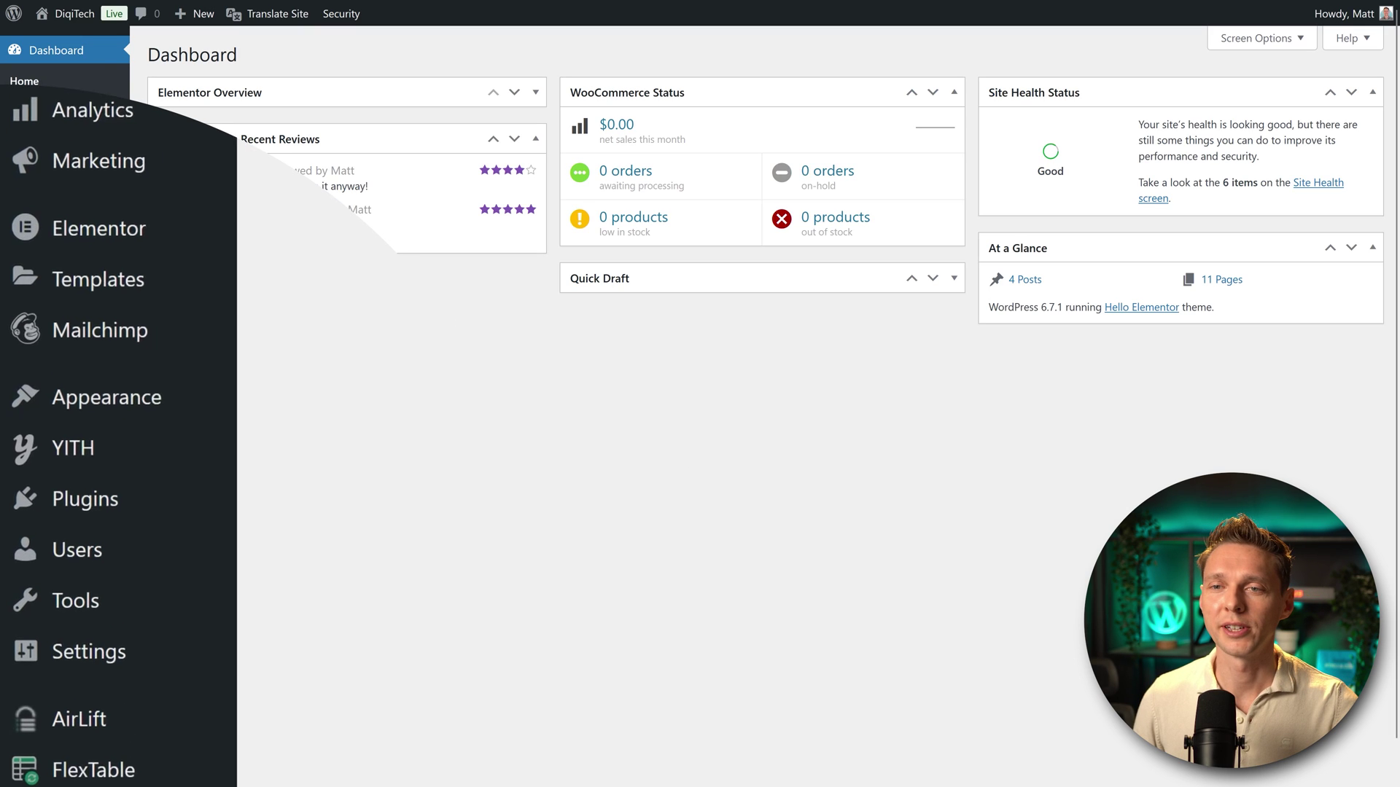
- Search Add New Plugin for 'site kit', then install and activate Site Kit by Google
{"action": "mouse_move", "coordinate": [116, 496]}
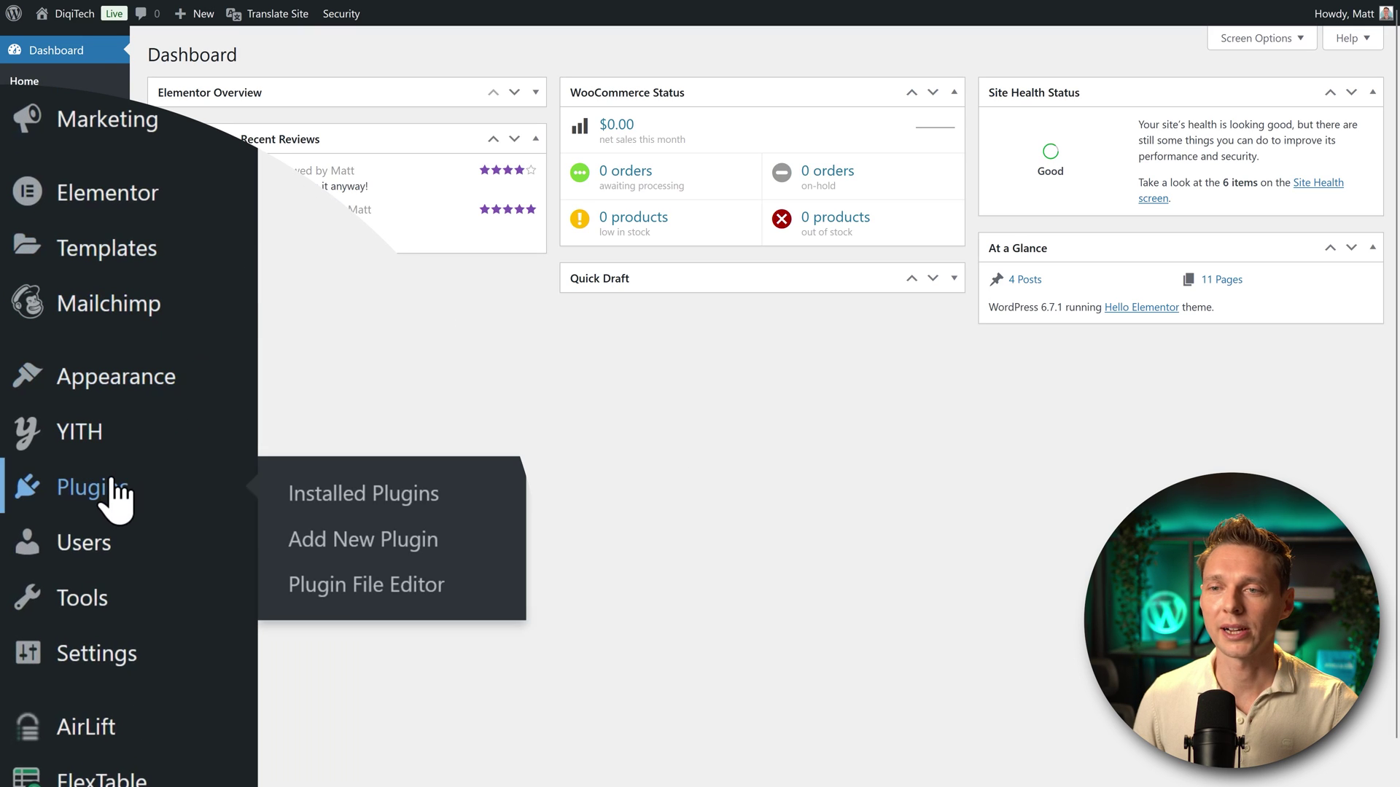
{"action": "left_click", "coordinate": [351, 552]}
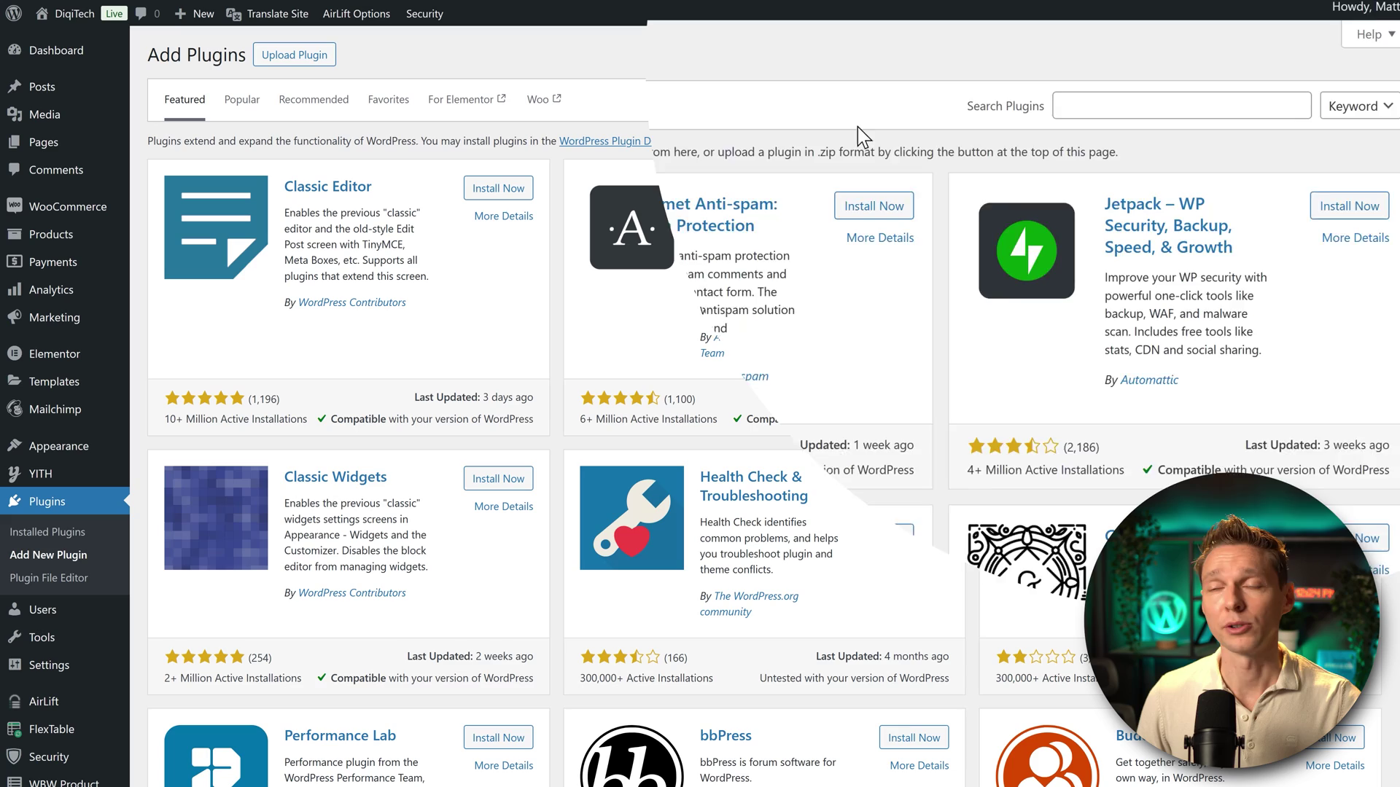
{"action": "left_click", "coordinate": [1111, 97]}
{"action": "type", "text": "site kit"}
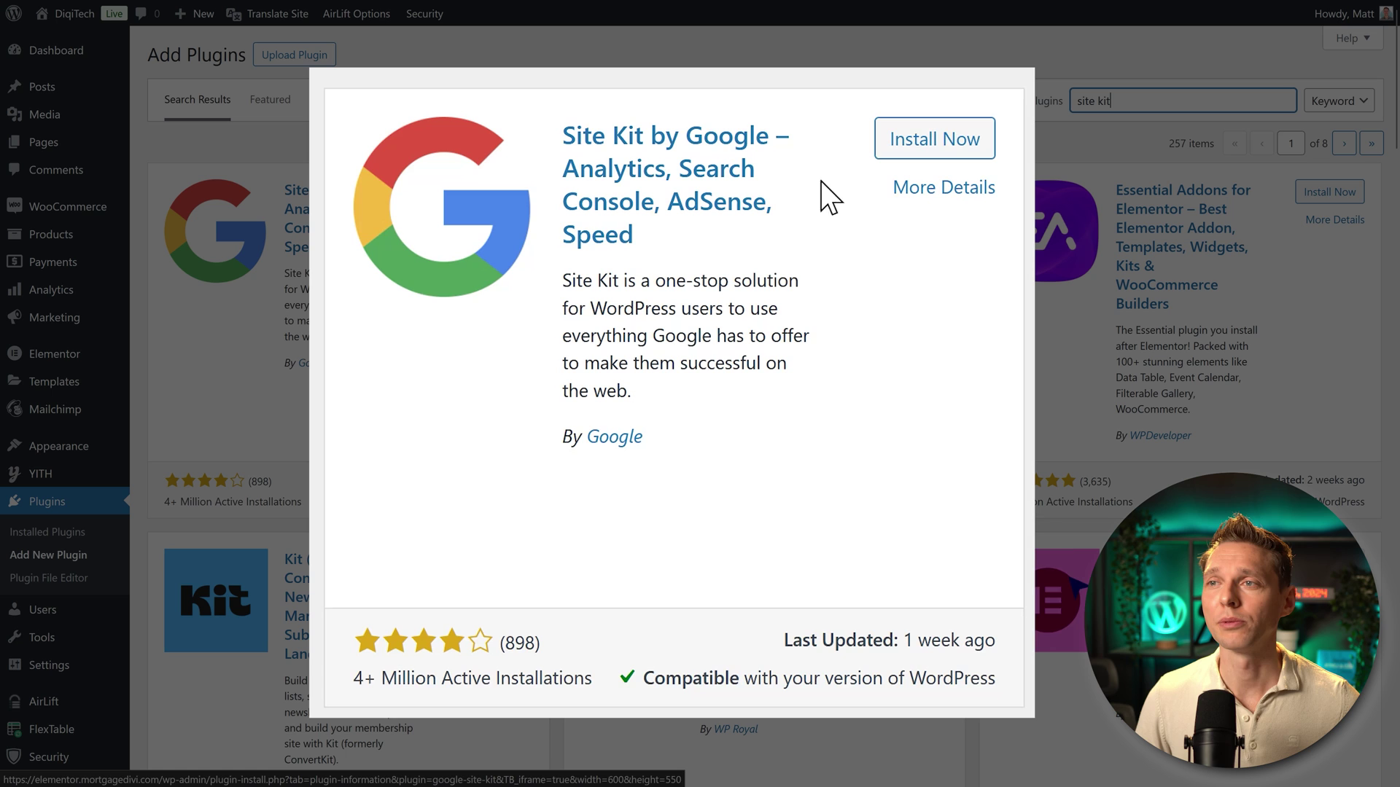
{"action": "left_click", "coordinate": [951, 146]}
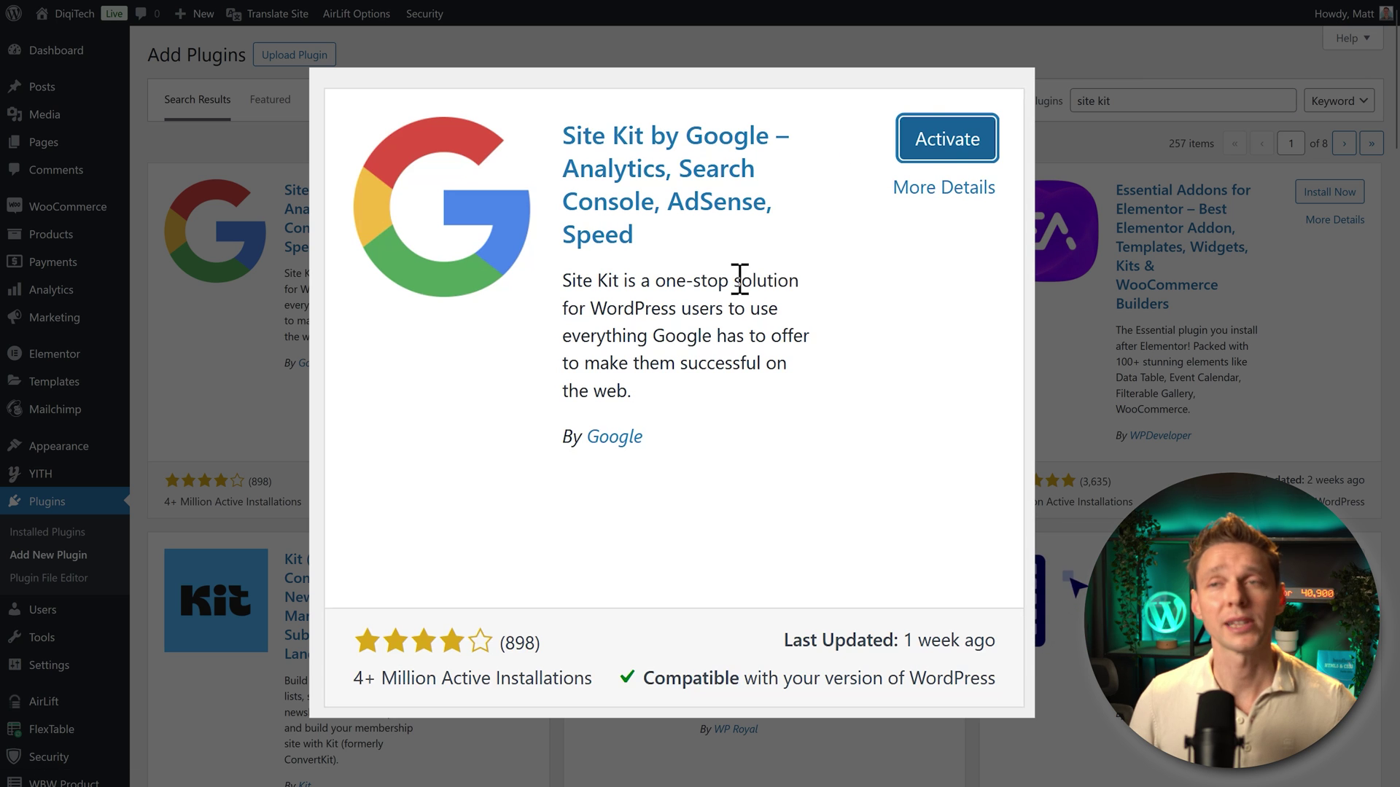
{"action": "left_click", "coordinate": [943, 140]}
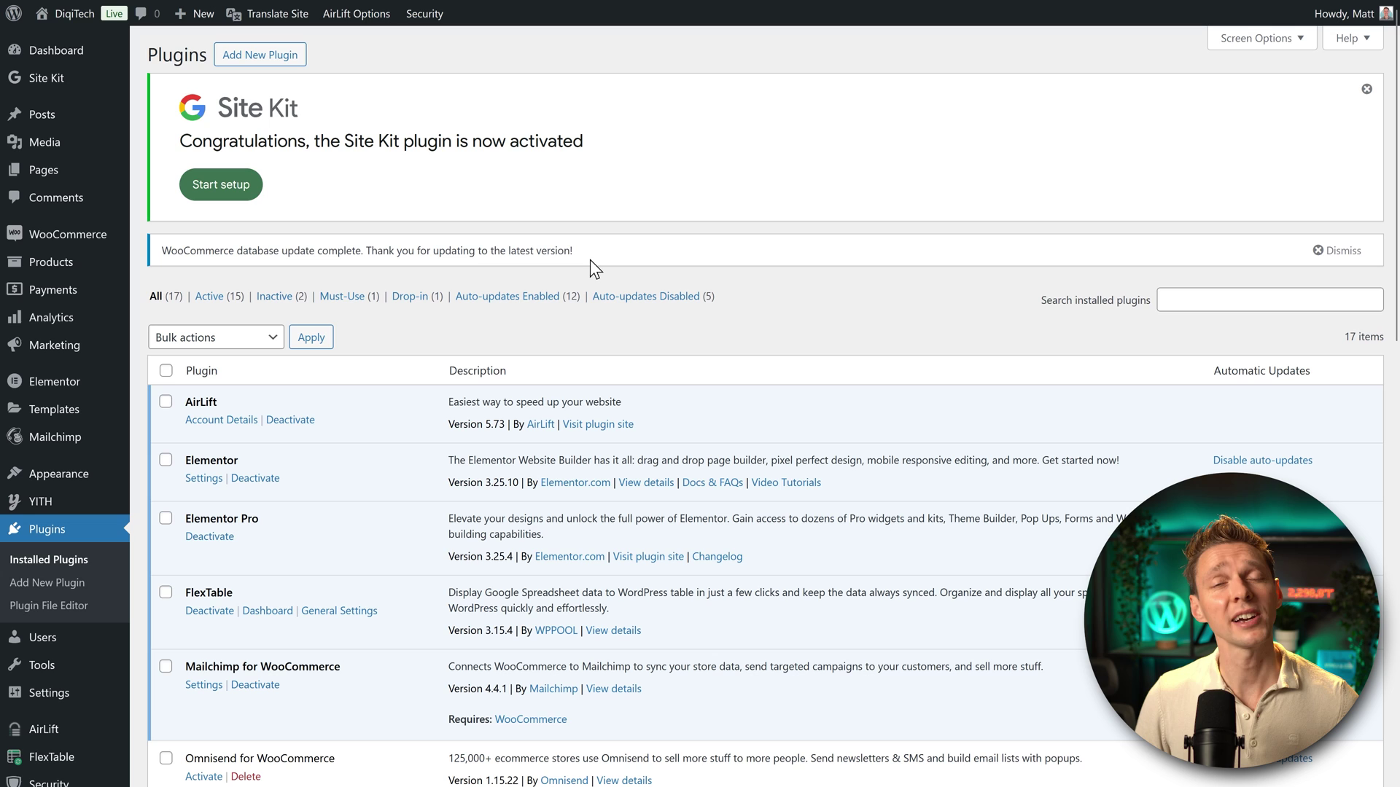
- Start Site Kit setup, opt in to connecting Google Analytics, and sign in with Google
{"action": "left_click", "coordinate": [221, 185]}
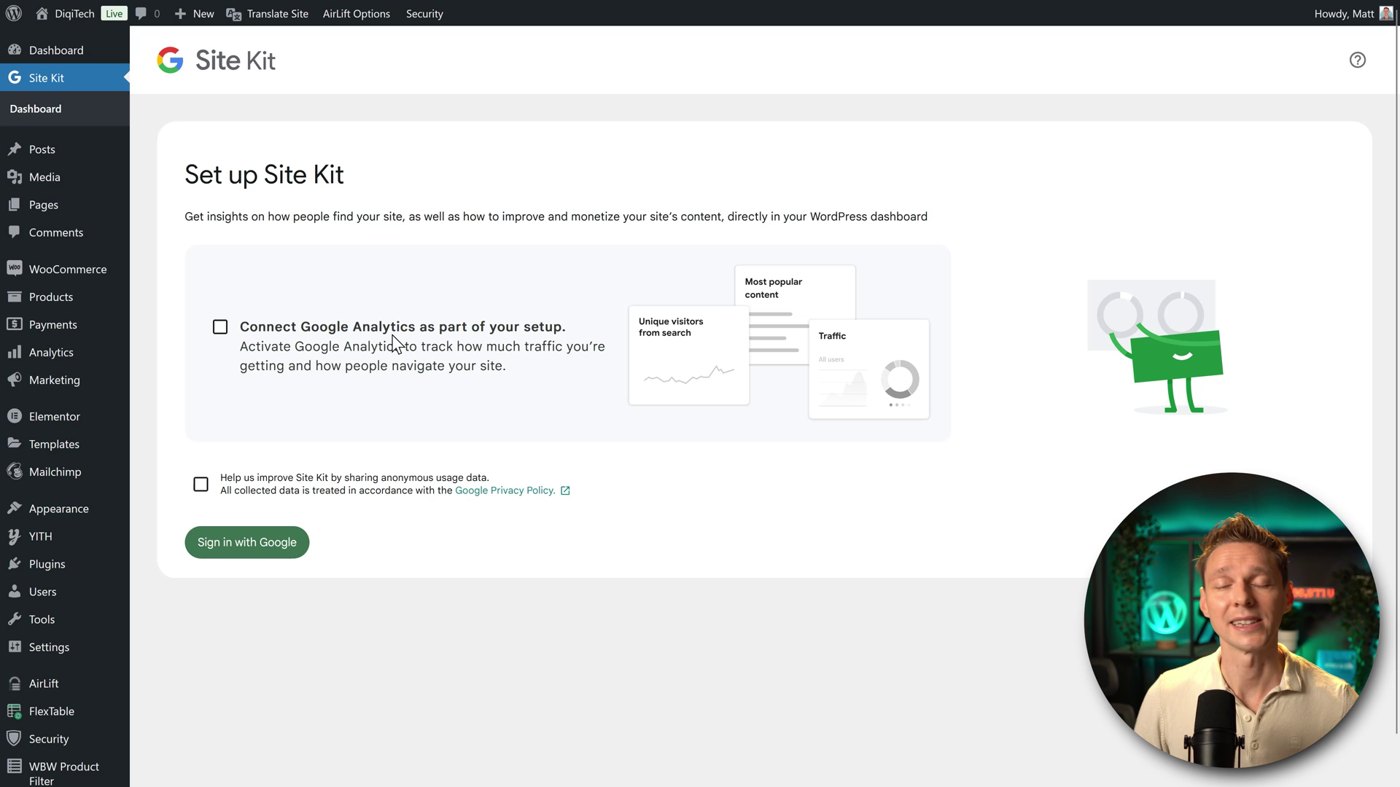
{"action": "left_click", "coordinate": [221, 326]}
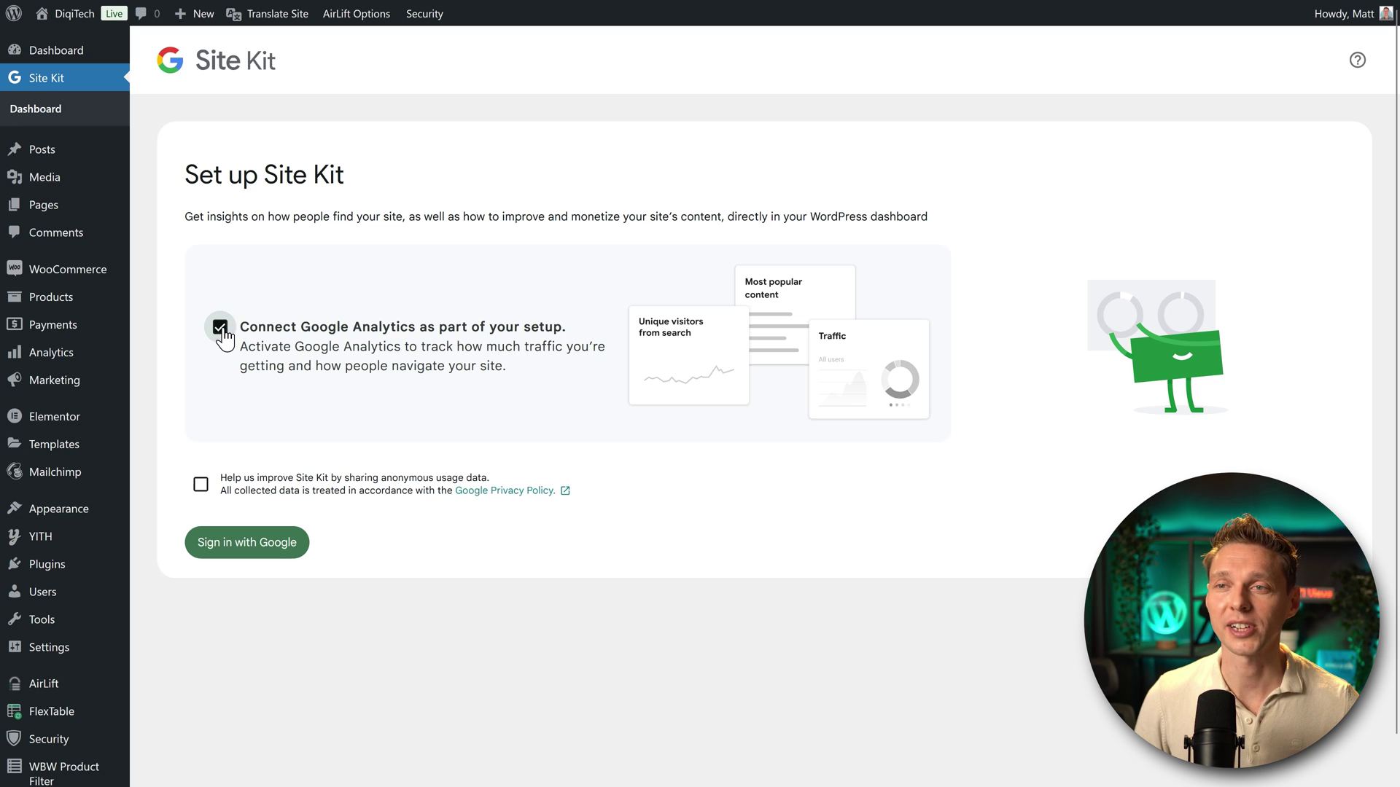
{"action": "left_click", "coordinate": [252, 552]}
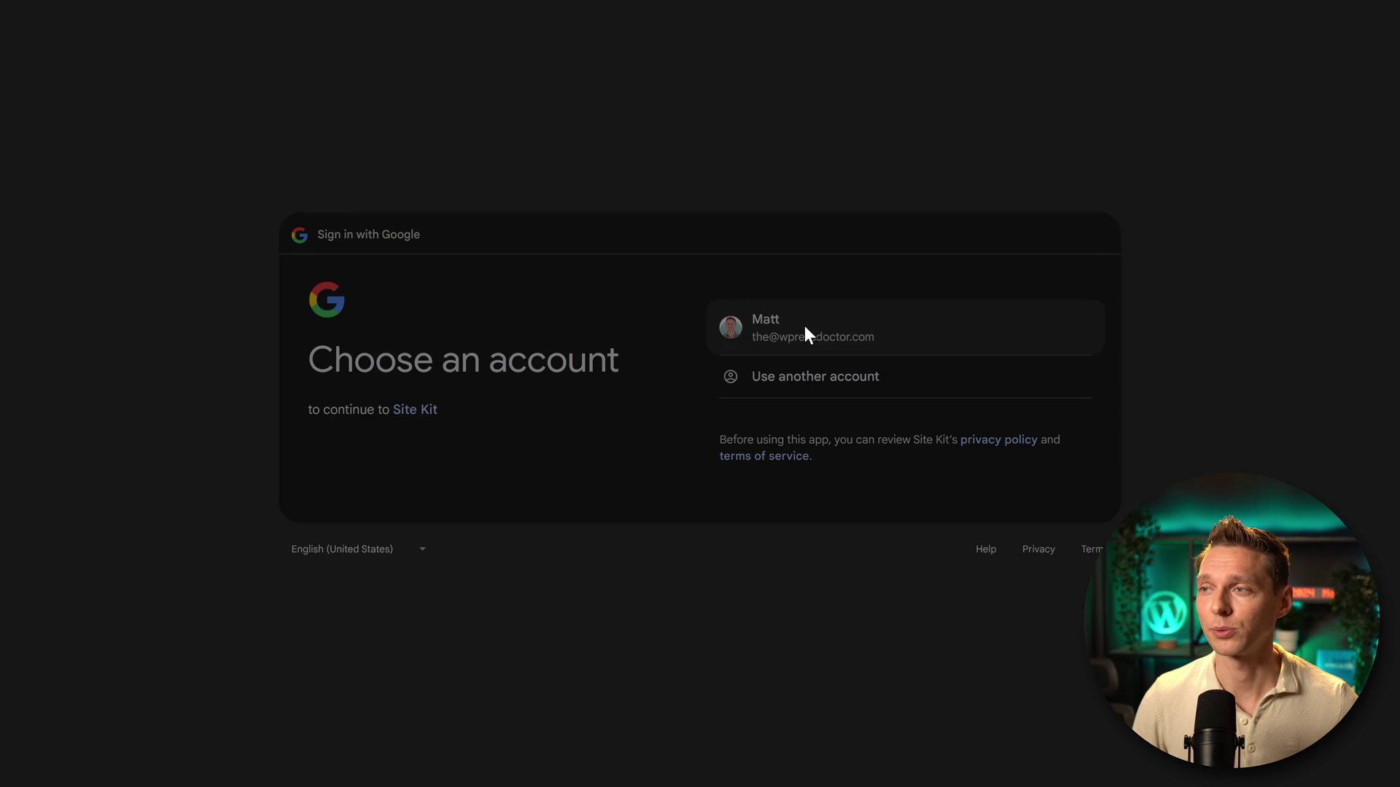
- Sign in with the site owner's Google account and grant Site Kit all four requested permissions
{"action": "left_click", "coordinate": [804, 325]}
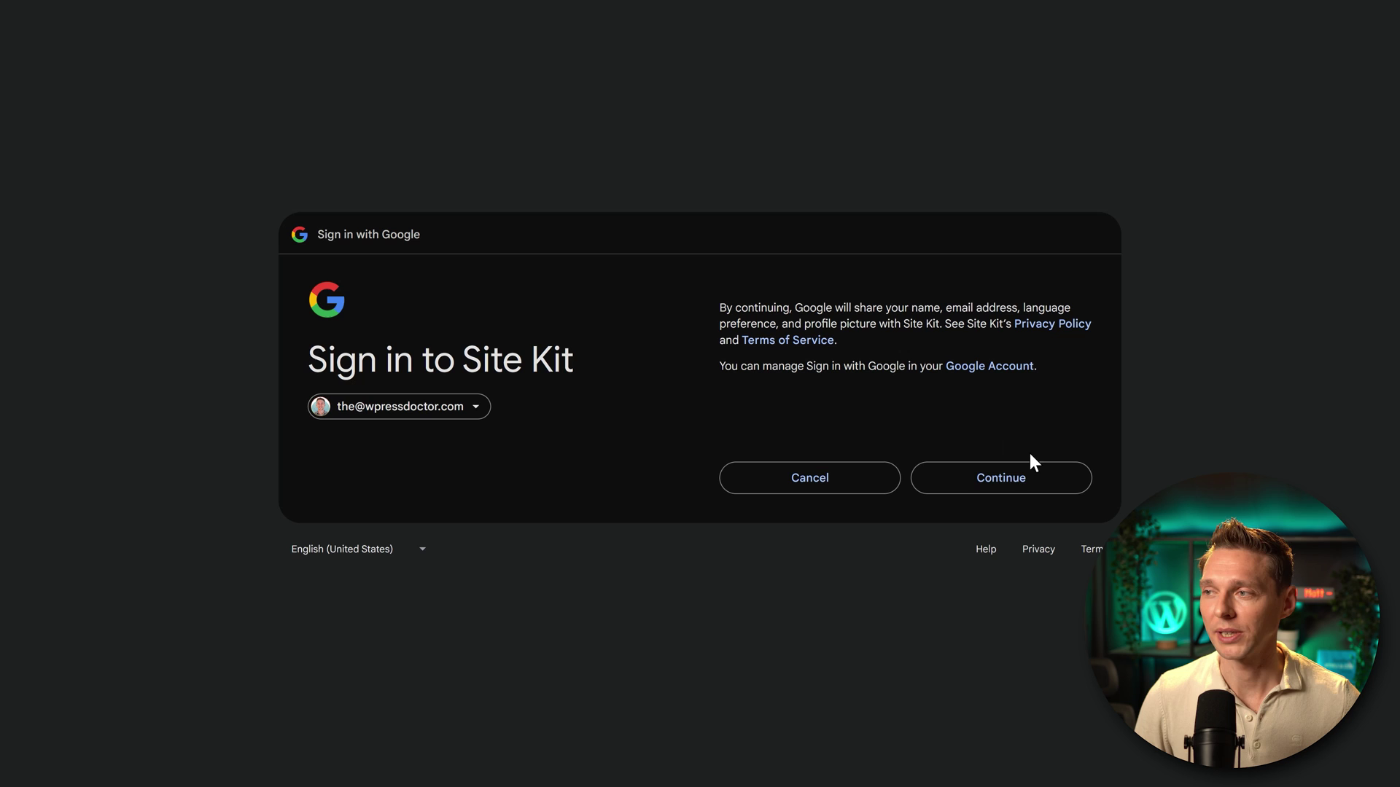
{"action": "left_click", "coordinate": [1020, 483]}
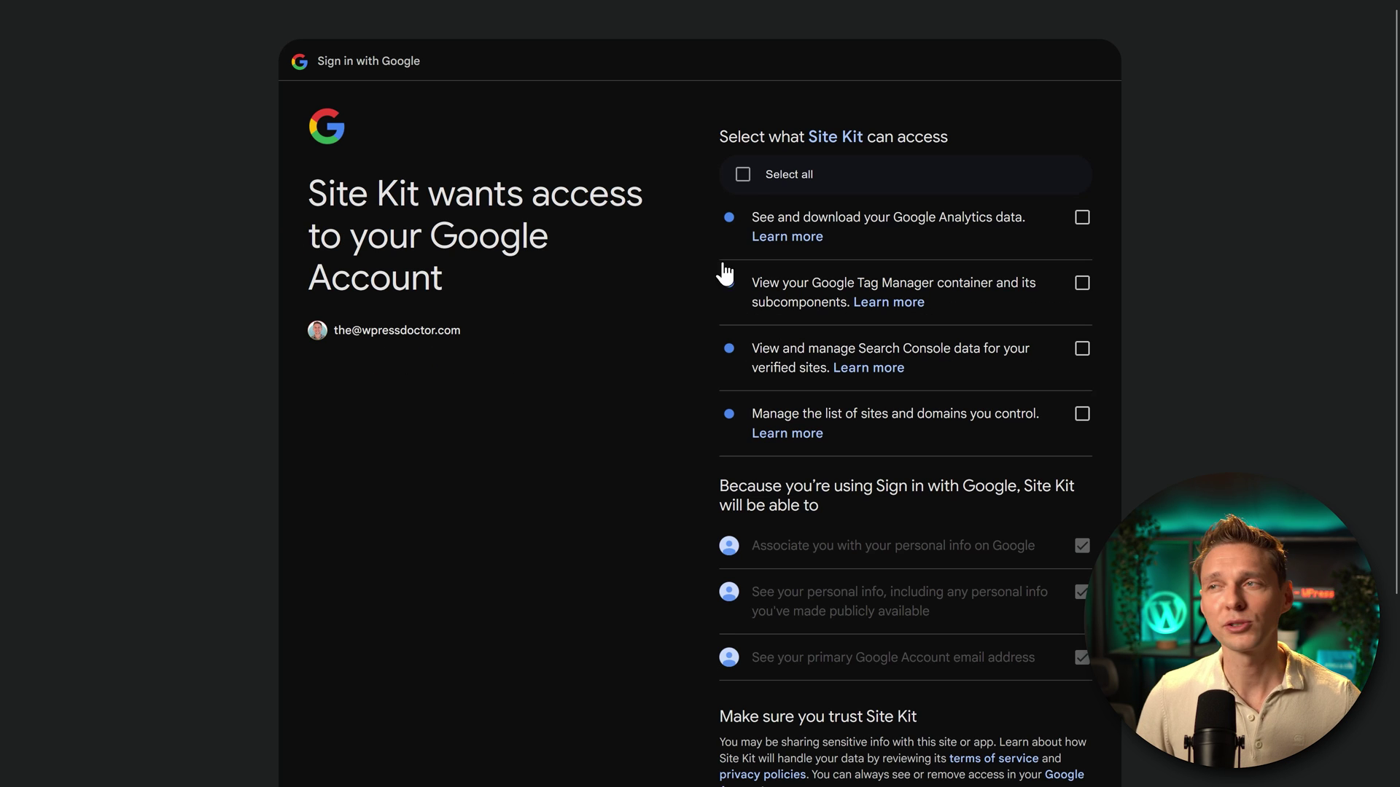
{"action": "left_click", "coordinate": [745, 176]}
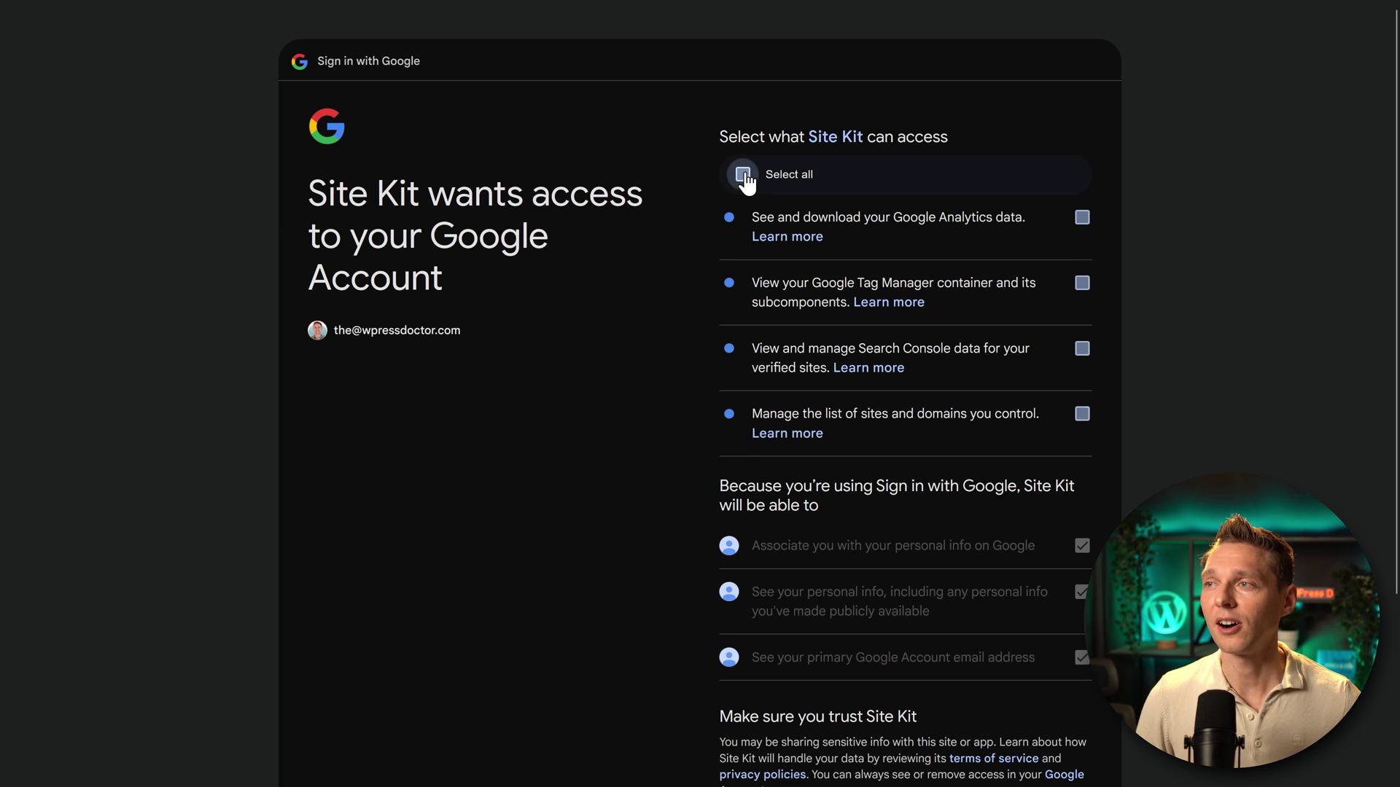
{"action": "middle_click", "coordinate": [1170, 190]}
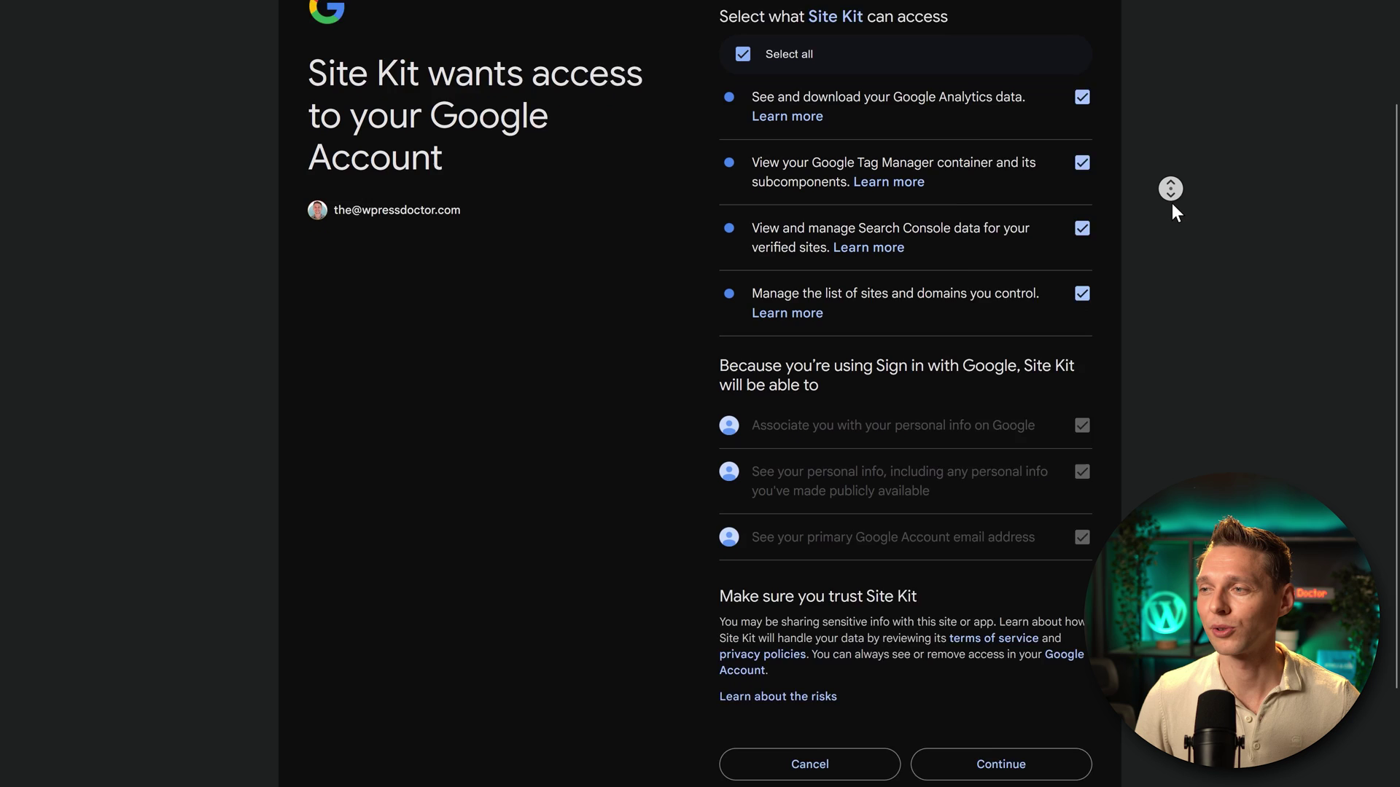
{"action": "middle_click", "coordinate": [1169, 203]}
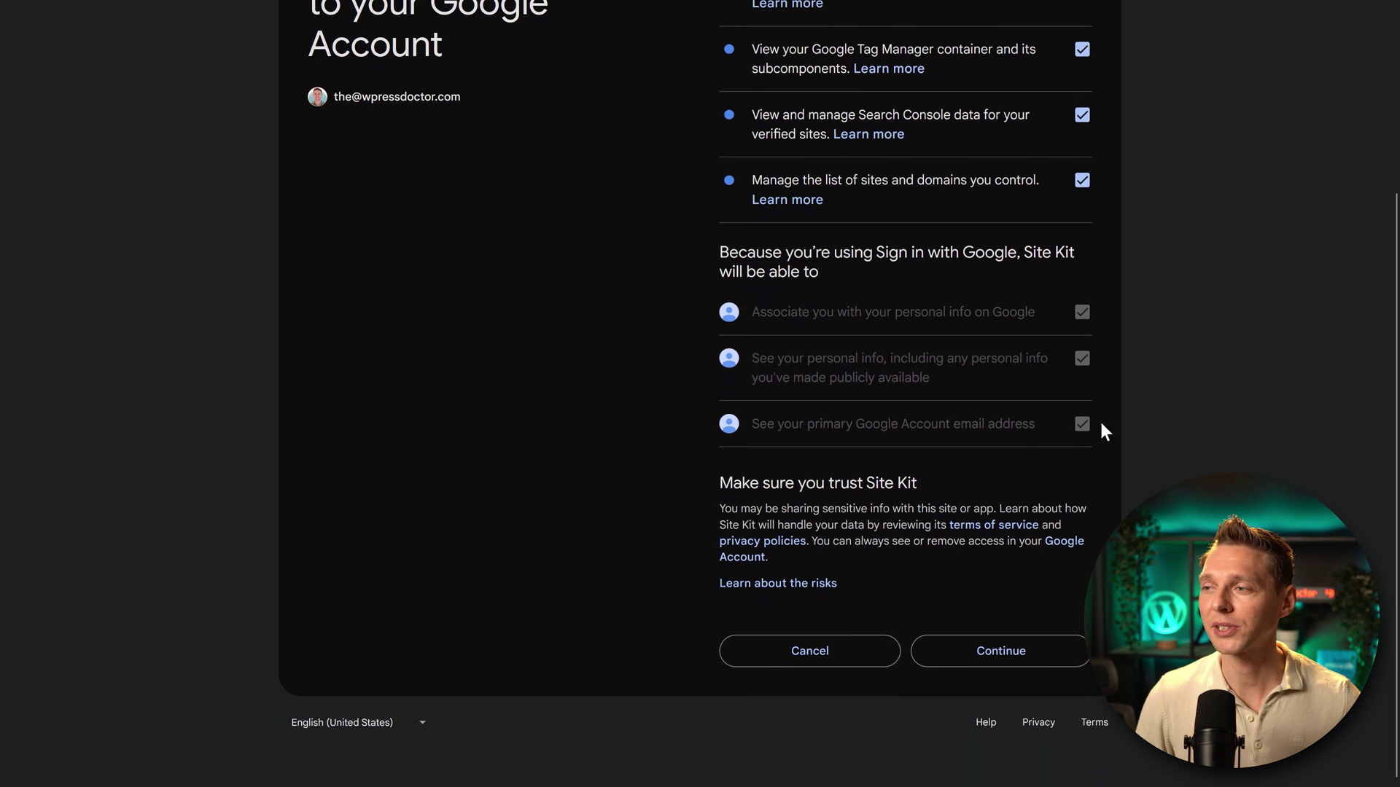
{"action": "left_click", "coordinate": [1014, 655]}
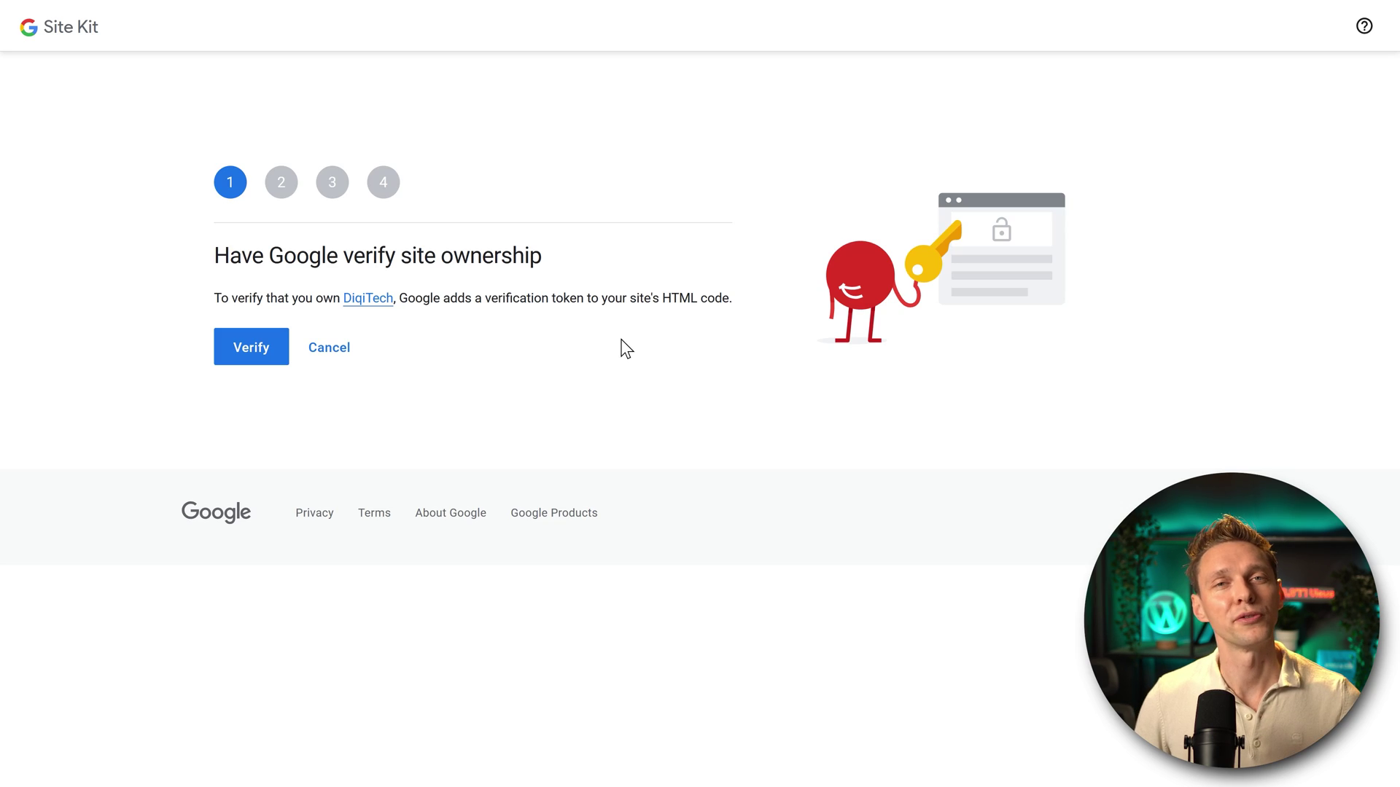
- Verify site ownership, allow account metrics, set up Search Console, and continue to Analytics
{"action": "left_click", "coordinate": [252, 357]}
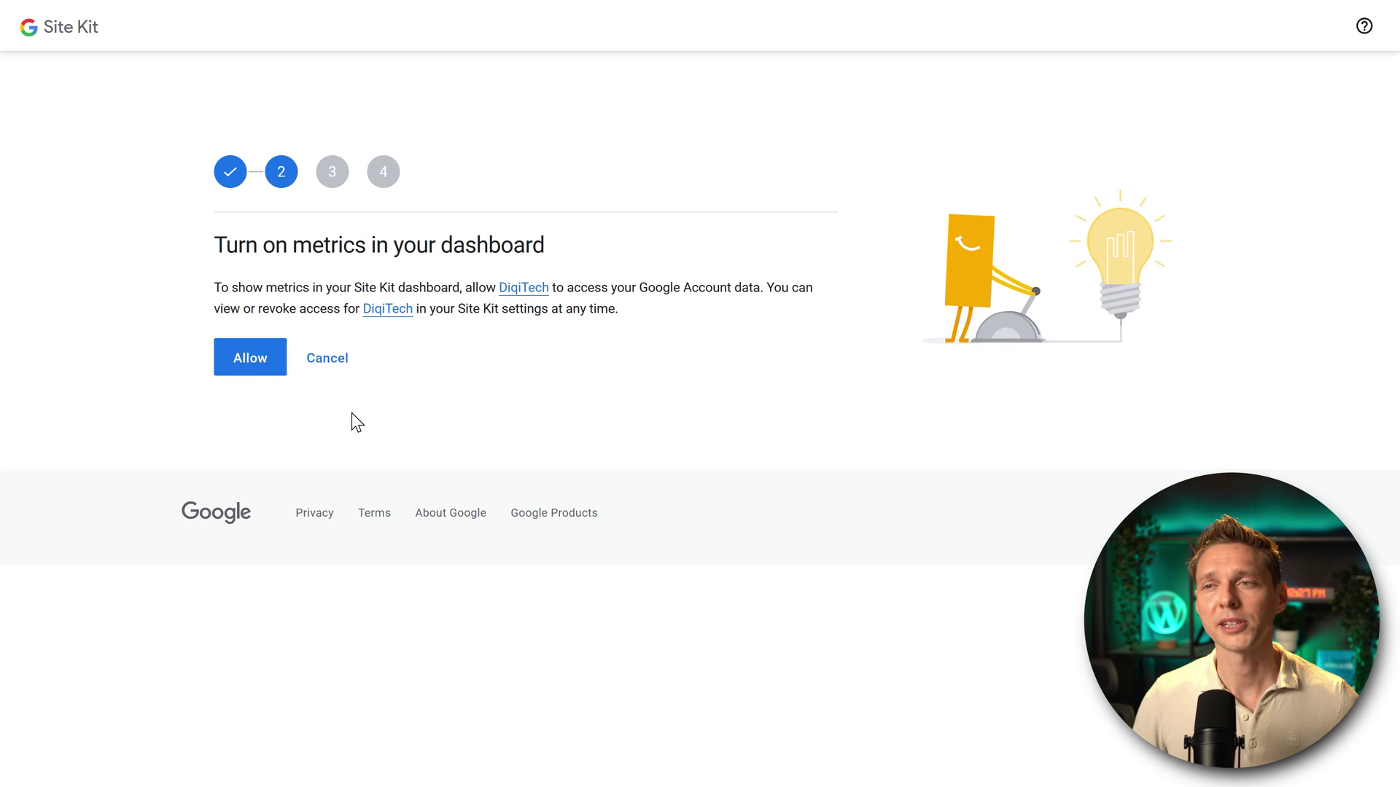
{"action": "left_click", "coordinate": [252, 369]}
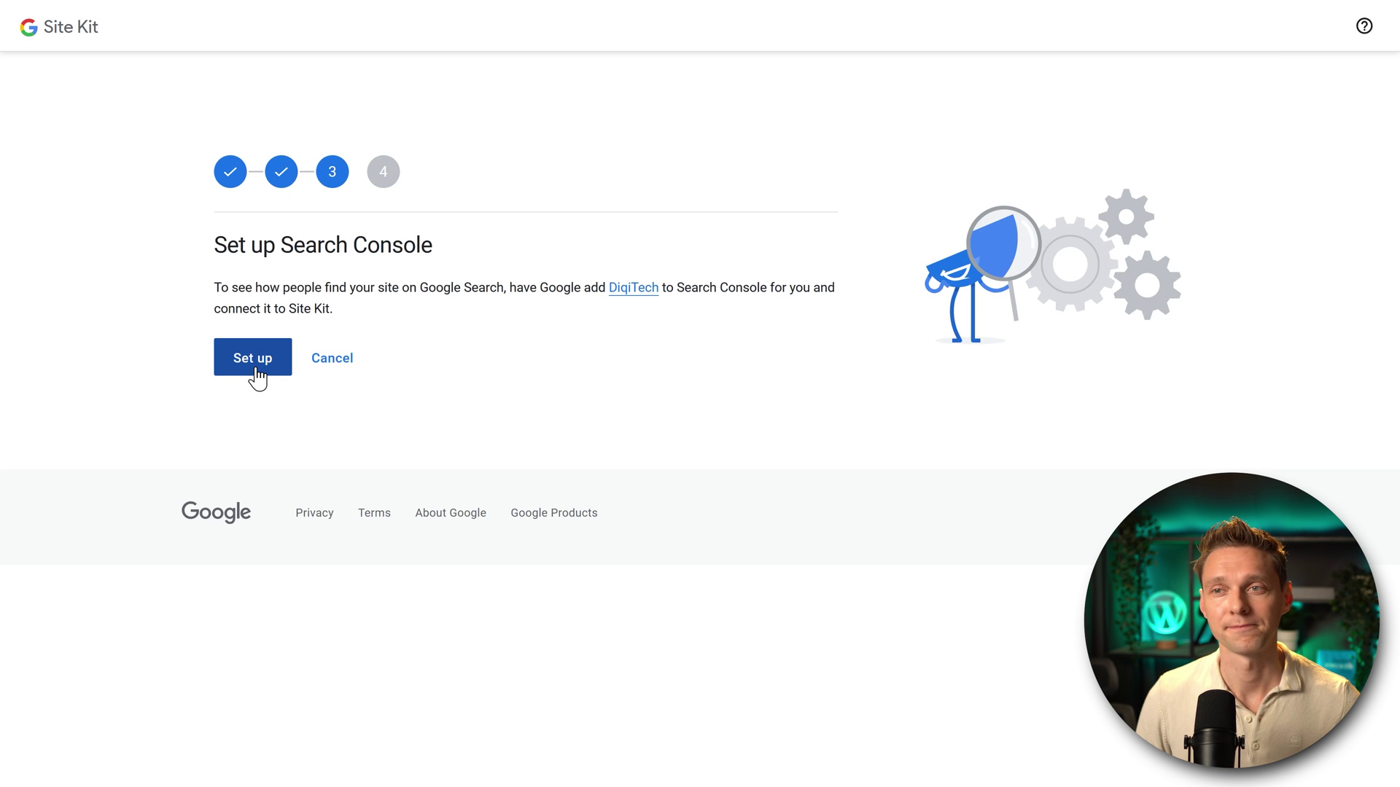
{"action": "left_click", "coordinate": [257, 376]}
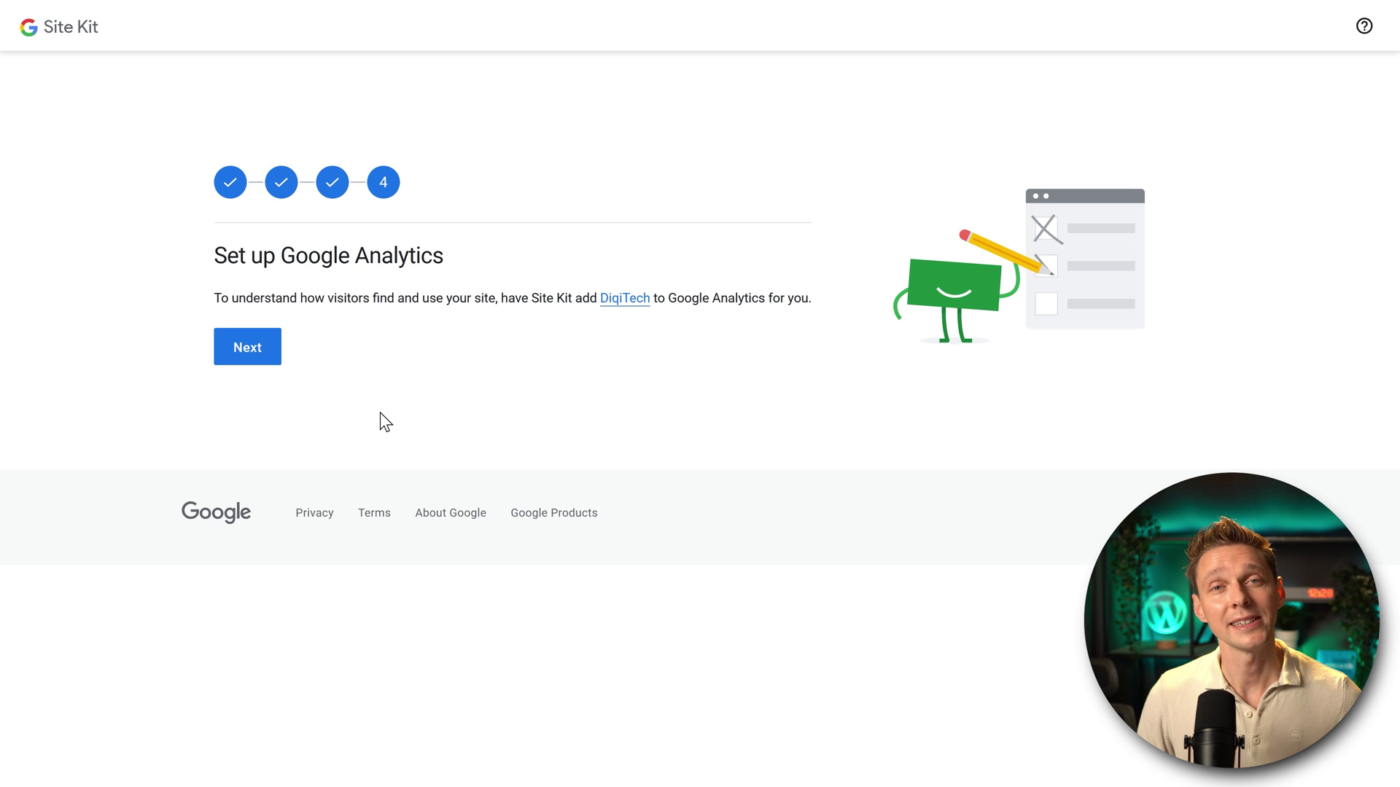
{"action": "left_click", "coordinate": [248, 348]}
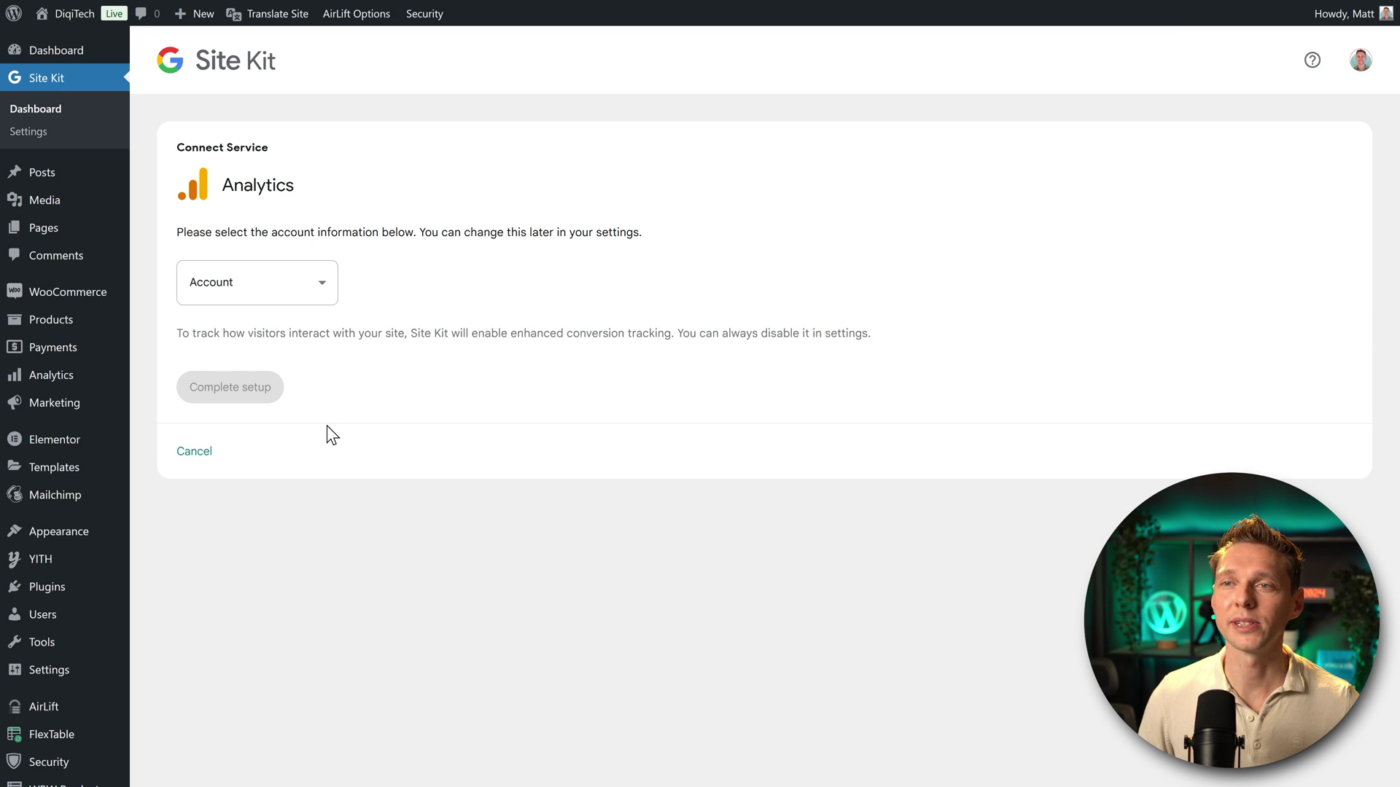
- Choose account 'My personal websites' and property 'WPress Doctor Websites', then complete Analytics setup
{"action": "left_click", "coordinate": [317, 296]}
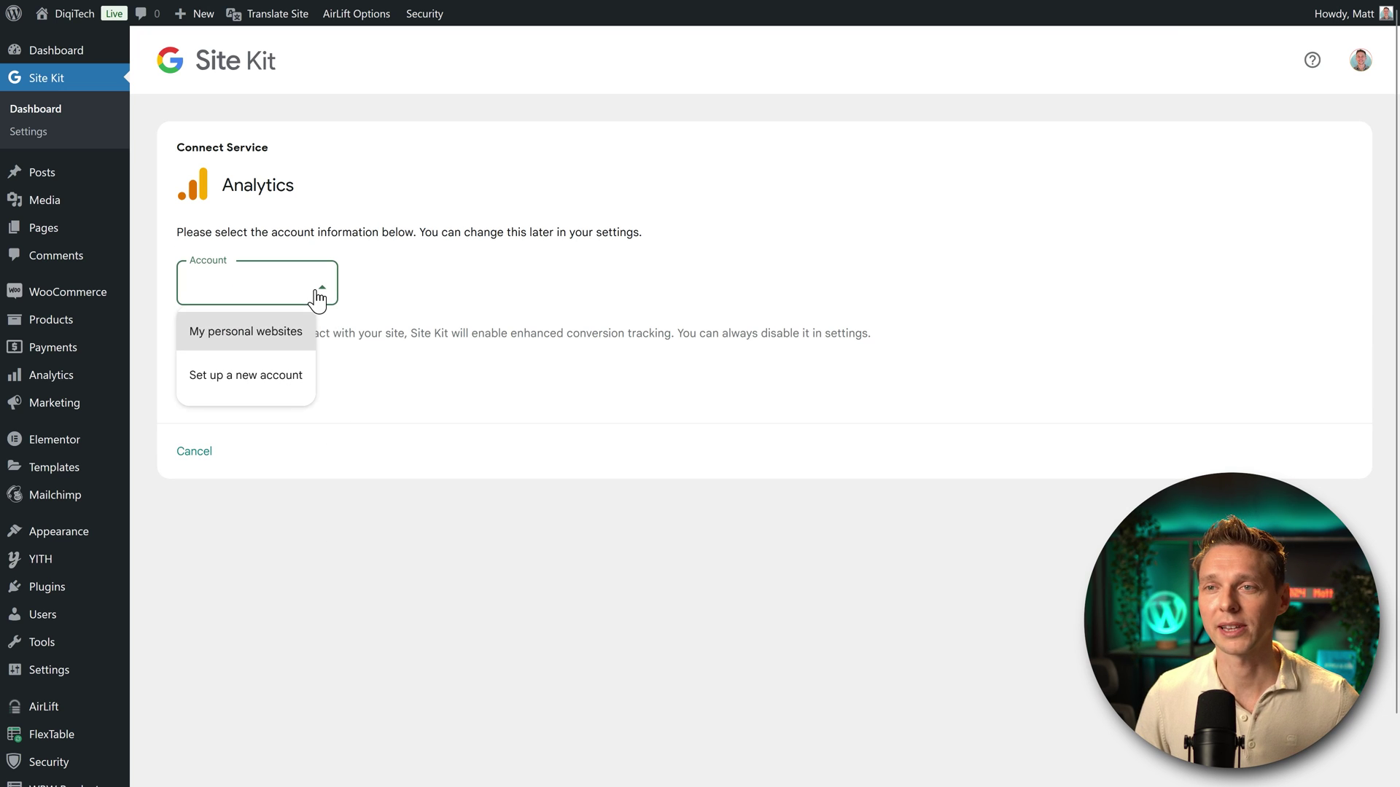
{"action": "left_click", "coordinate": [257, 336]}
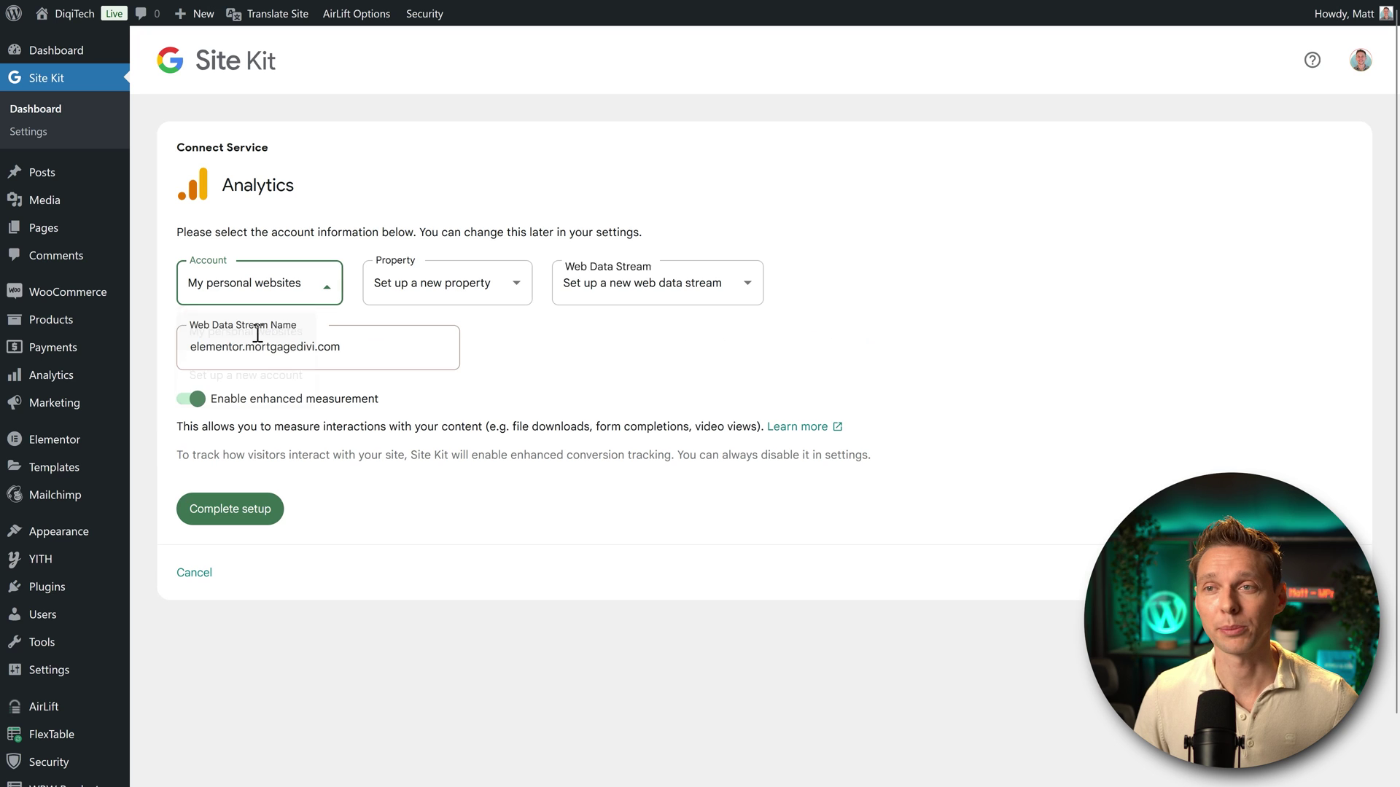
{"action": "left_click", "coordinate": [431, 292]}
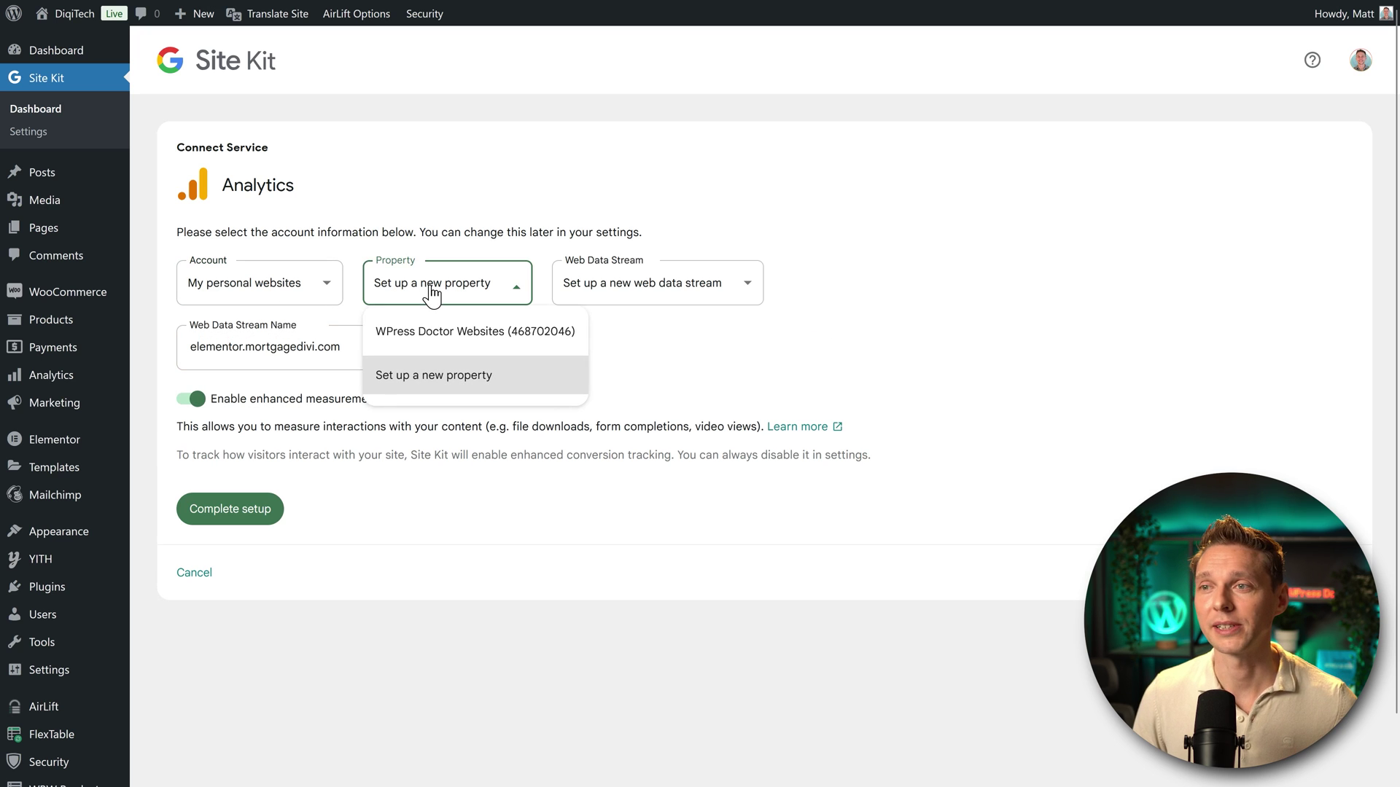
{"action": "left_click", "coordinate": [456, 340]}
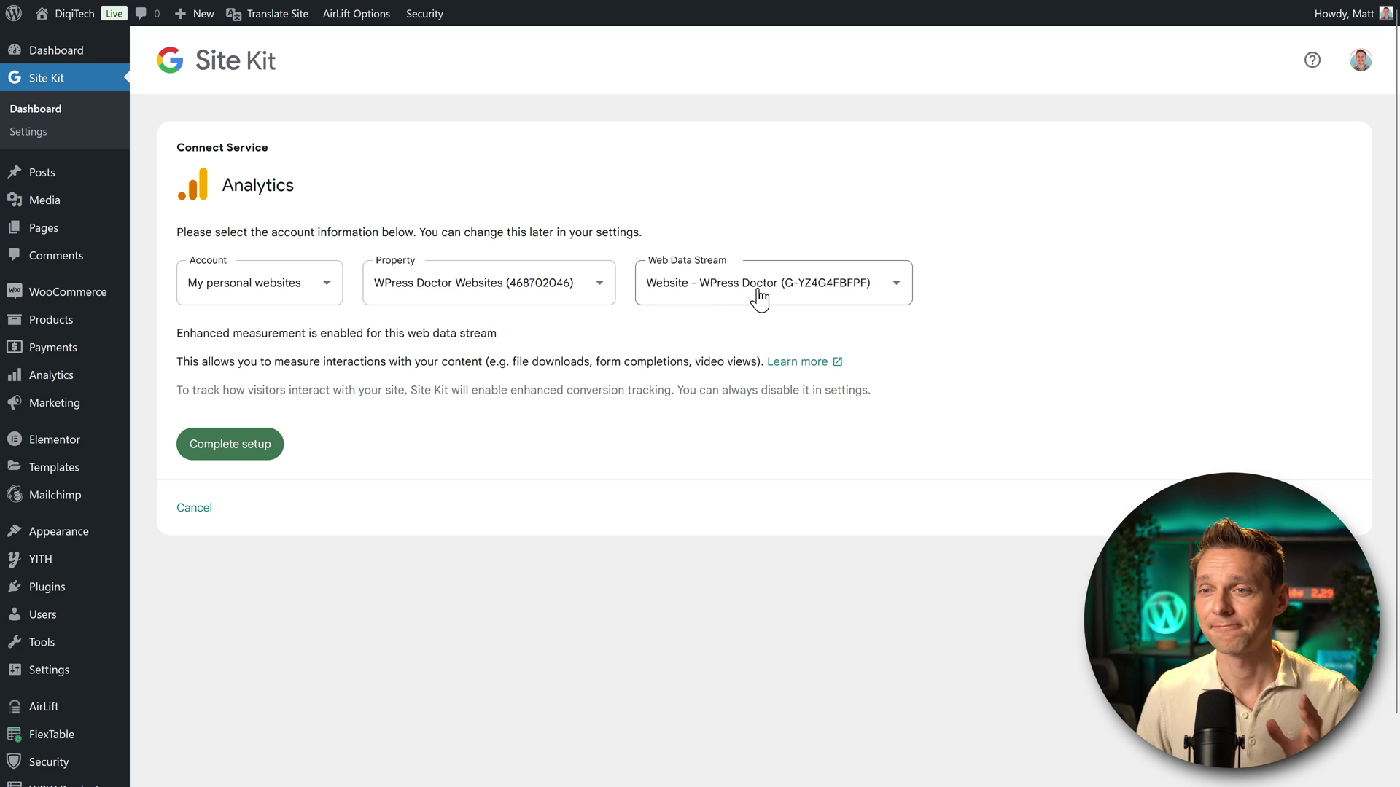
{"action": "left_click", "coordinate": [240, 452]}
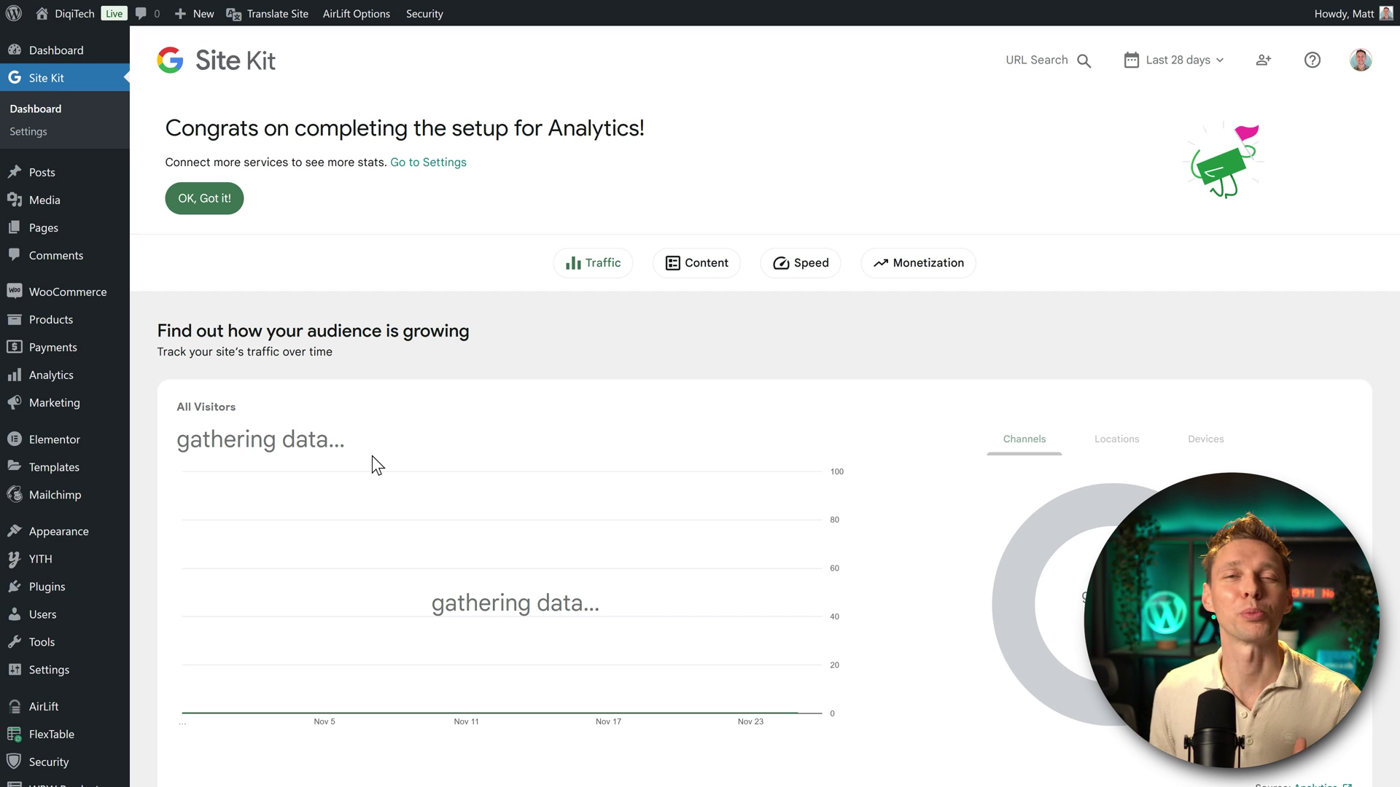
- Dismiss the Site Kit congratulations banner with 'OK, Got it!'
{"action": "left_click", "coordinate": [207, 206]}
{"action": "middle_click", "coordinate": [1215, 139]}
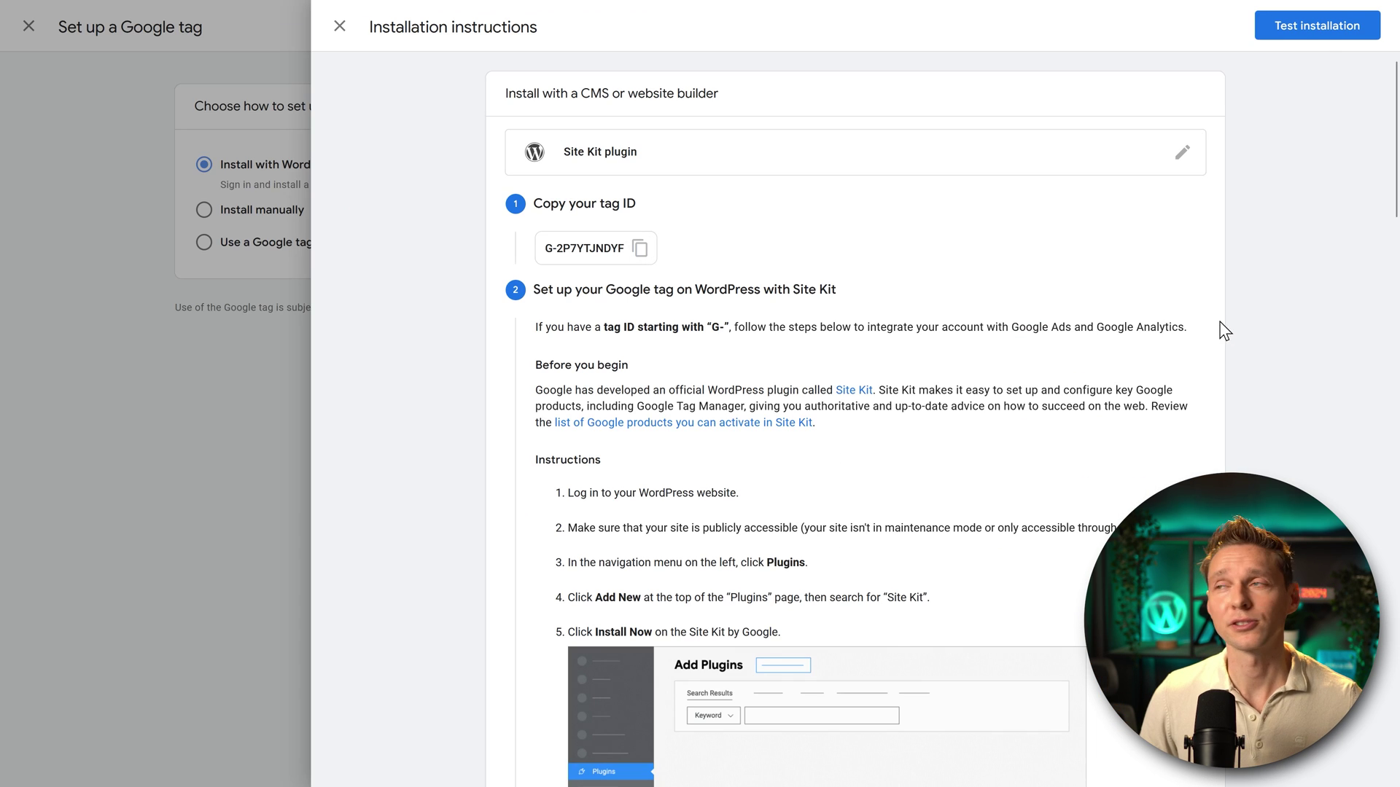
- Test the installation until the Google tag is reported as detected, then close the instructions
{"action": "left_click", "coordinate": [1318, 27]}
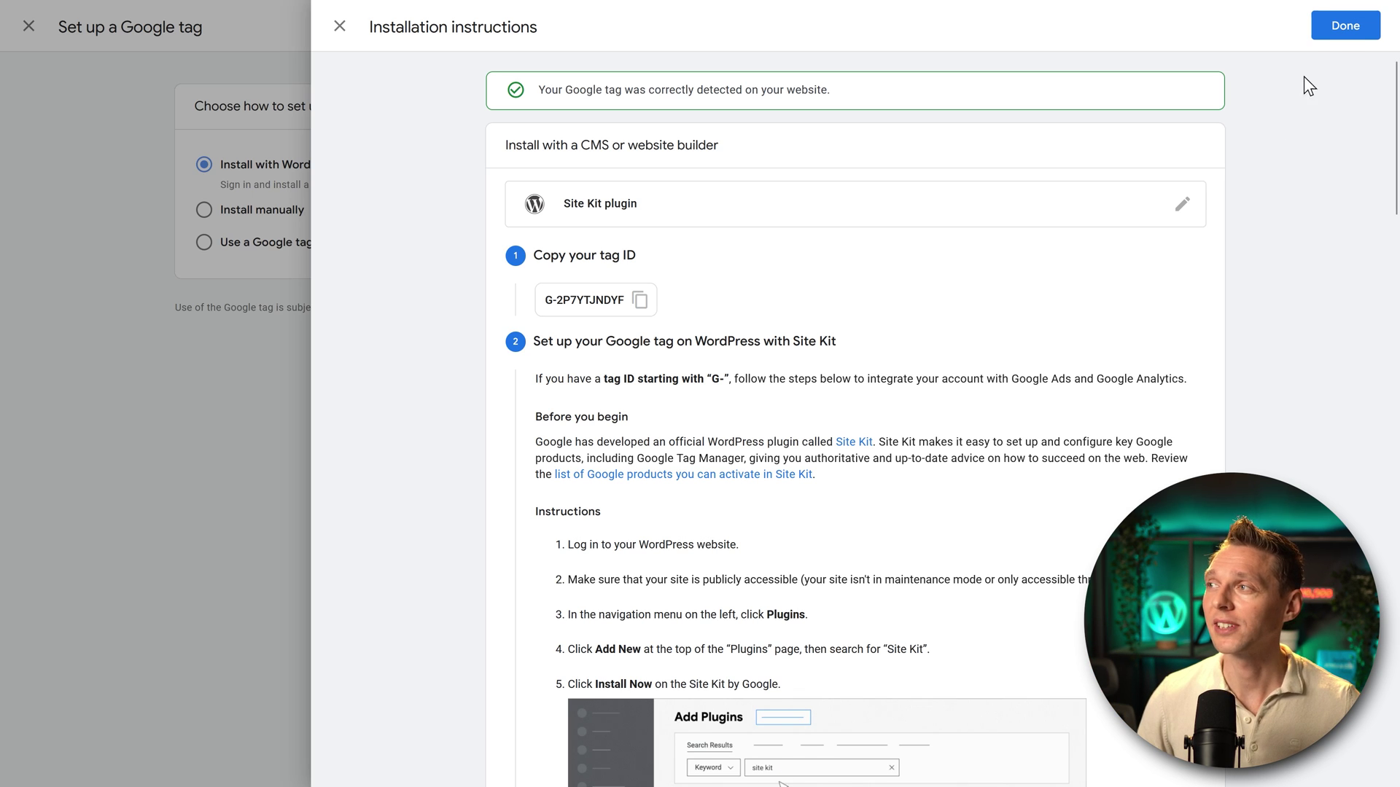
{"action": "left_click", "coordinate": [1343, 29]}
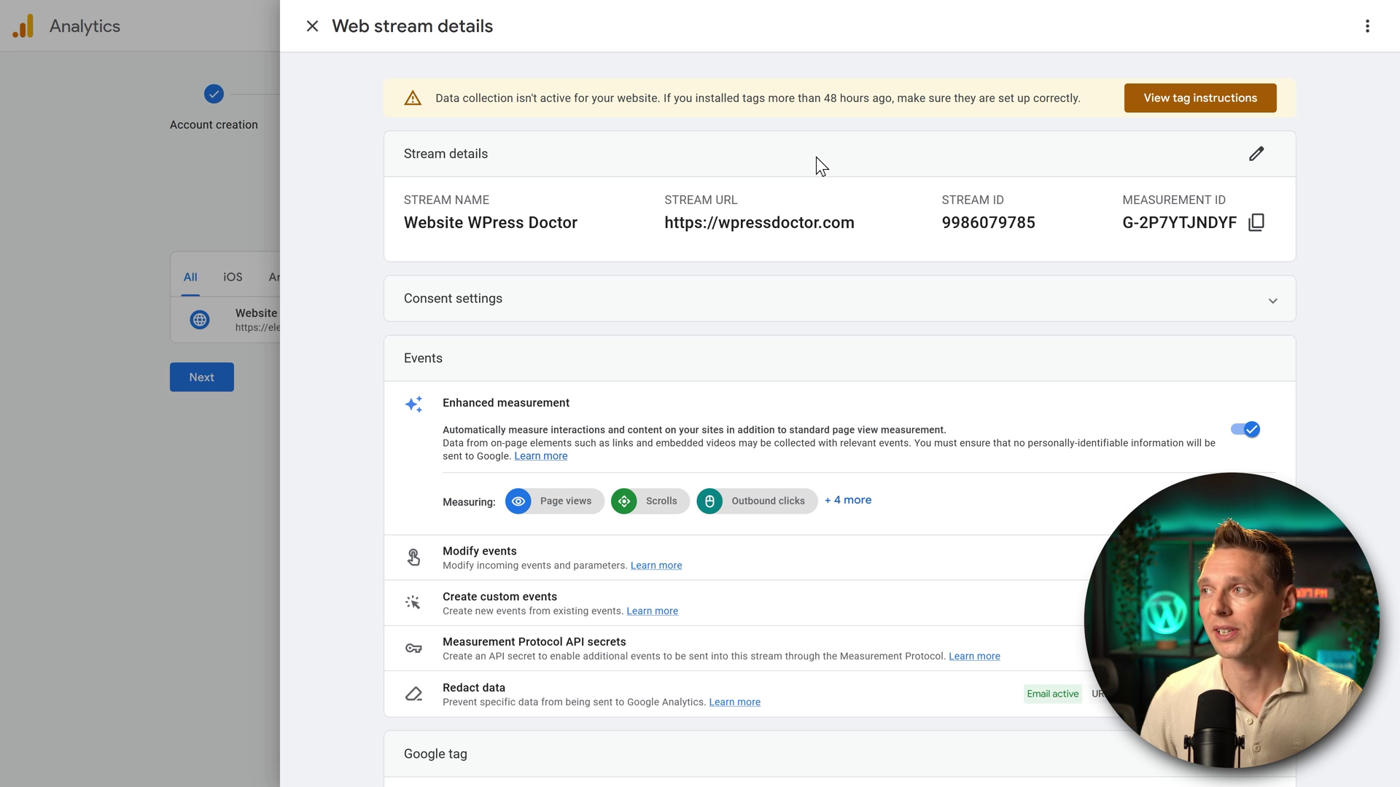
- Close the Web stream details and move past the Start collecting data step
{"action": "left_click", "coordinate": [312, 27]}
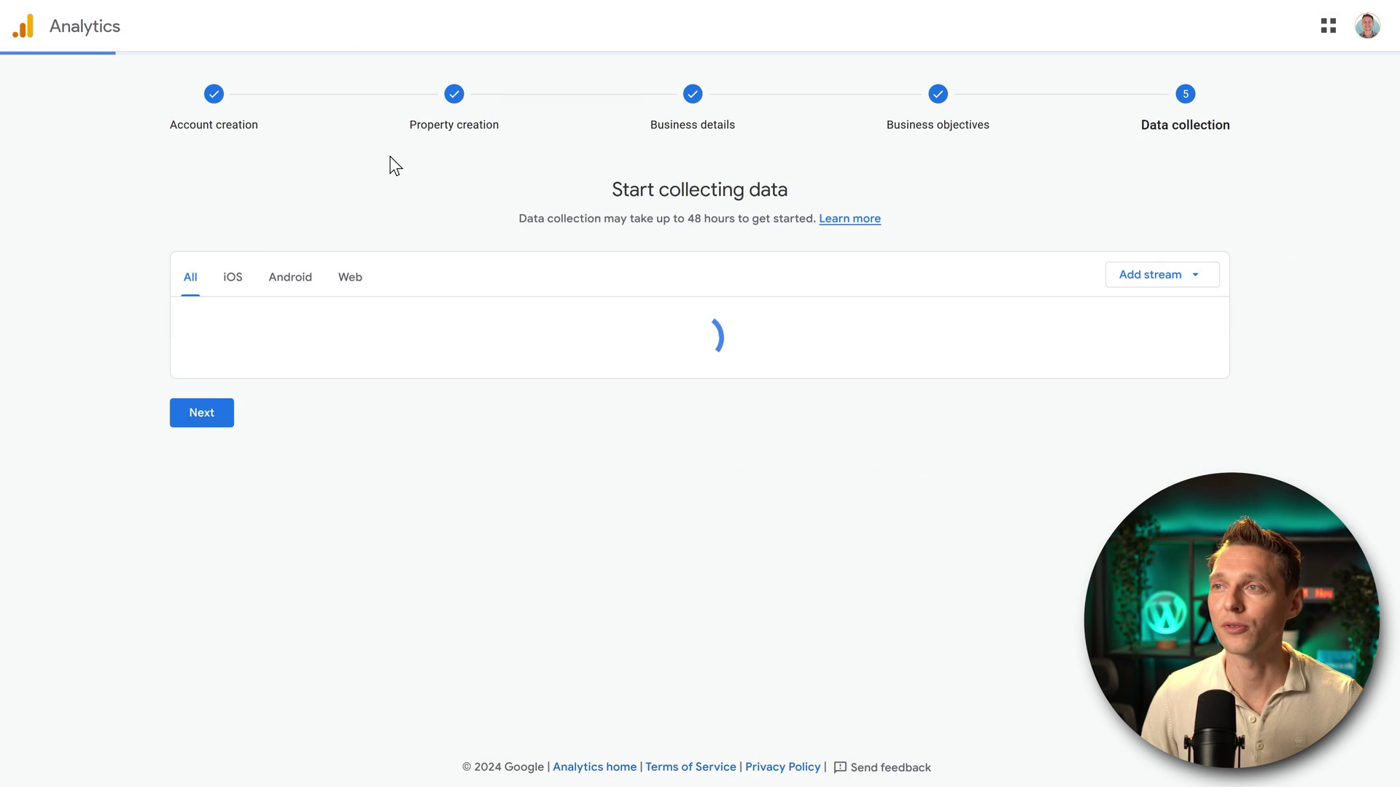
{"action": "left_click", "coordinate": [194, 378]}
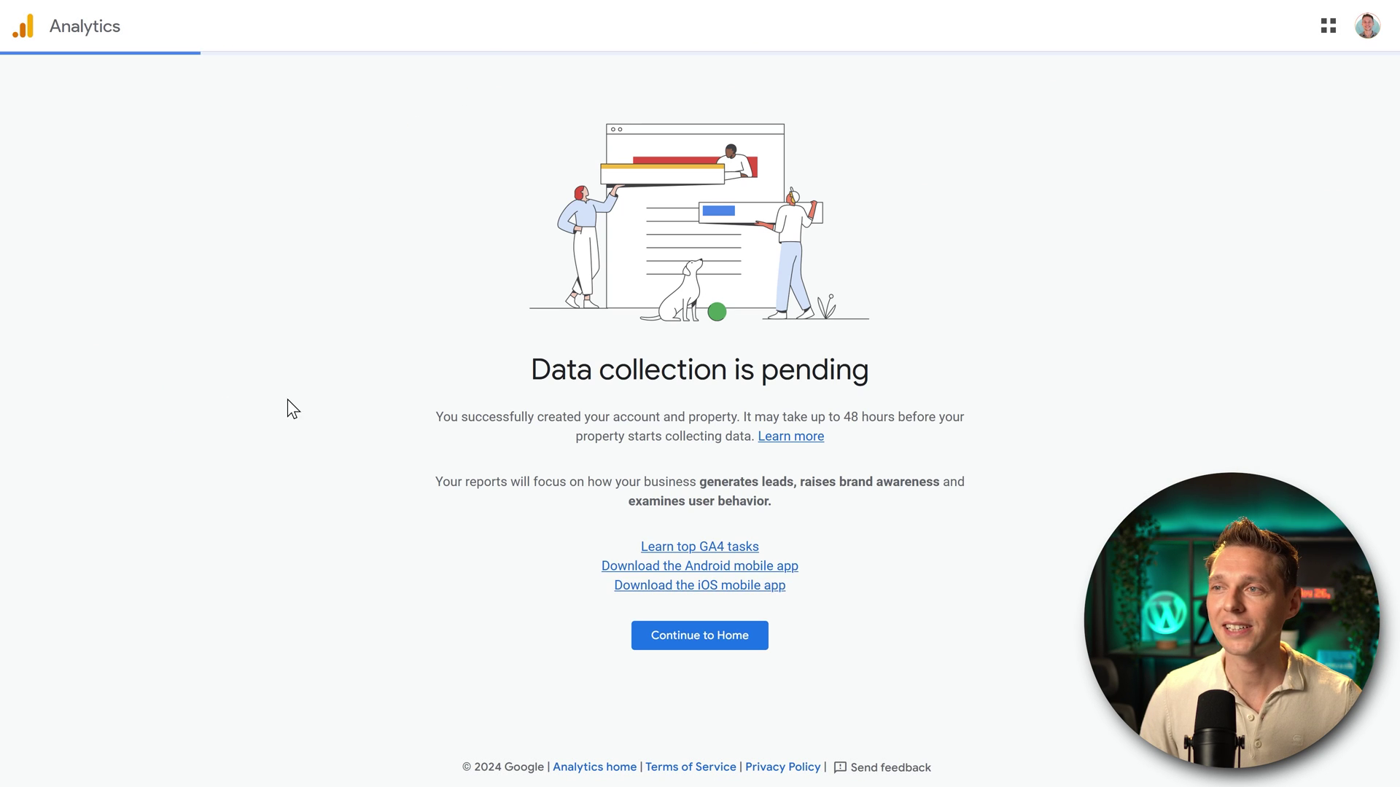